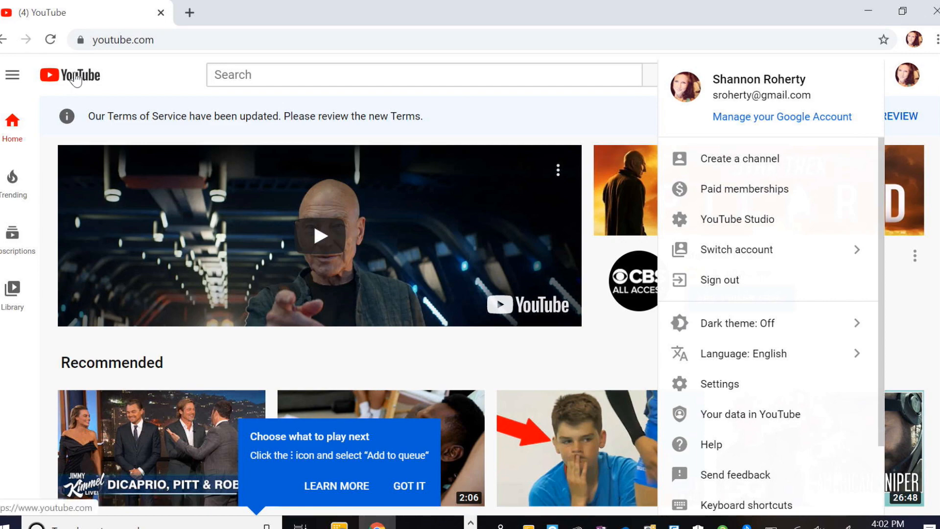
Create a YouTube channel using the name and picture of the Google account
left_click(77, 76)
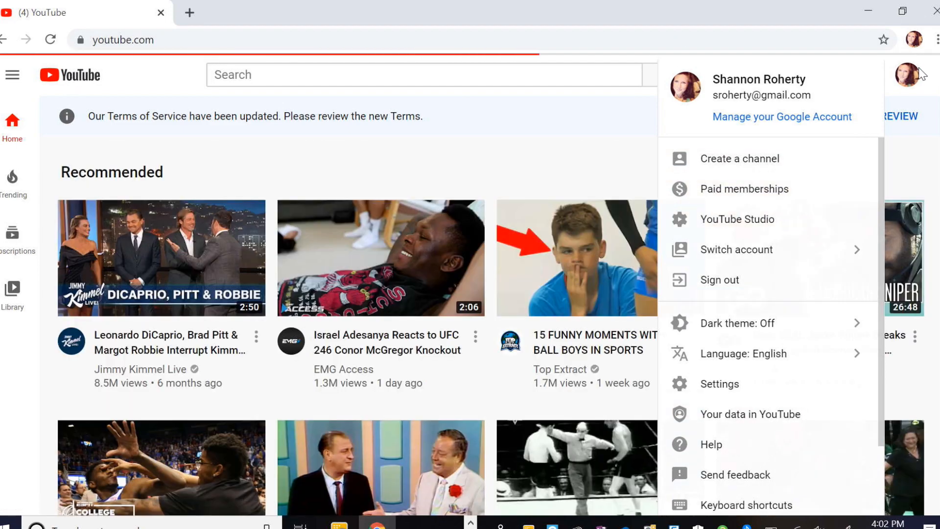
left_click(903, 78)
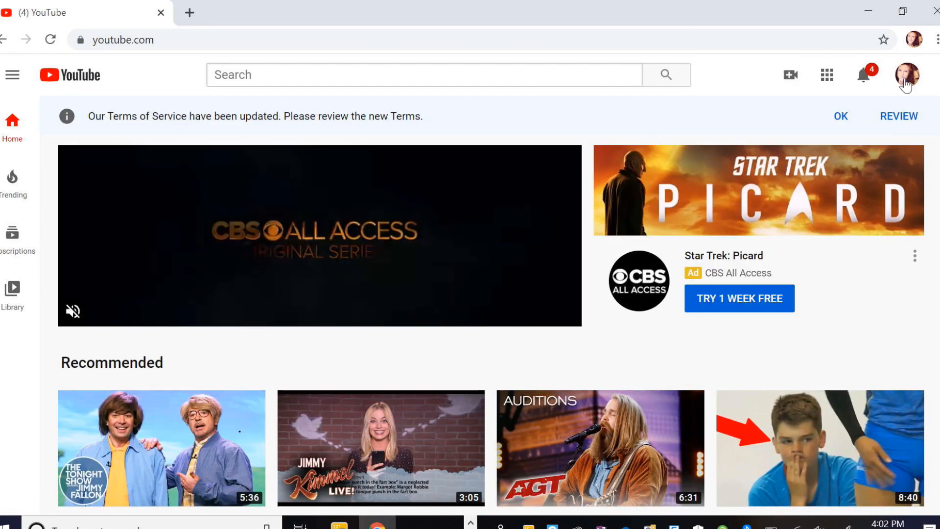
left_click(901, 82)
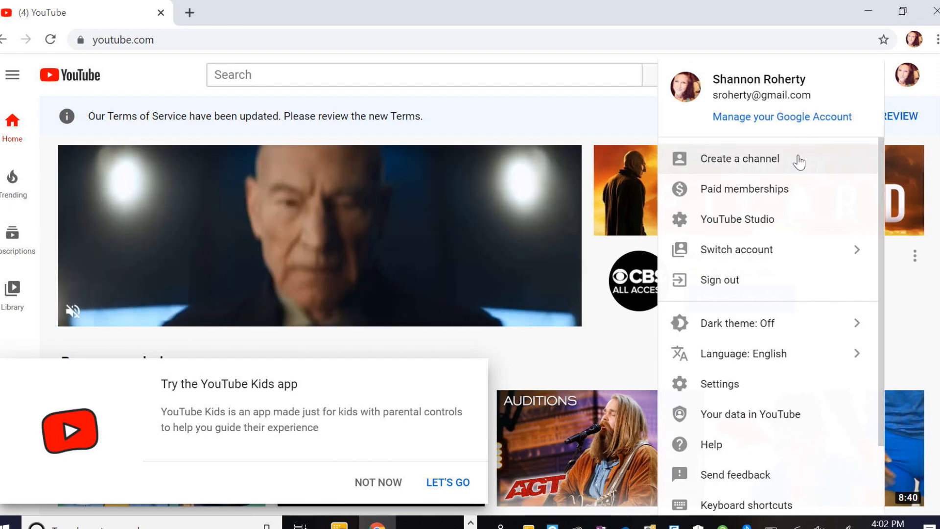
left_click(798, 160)
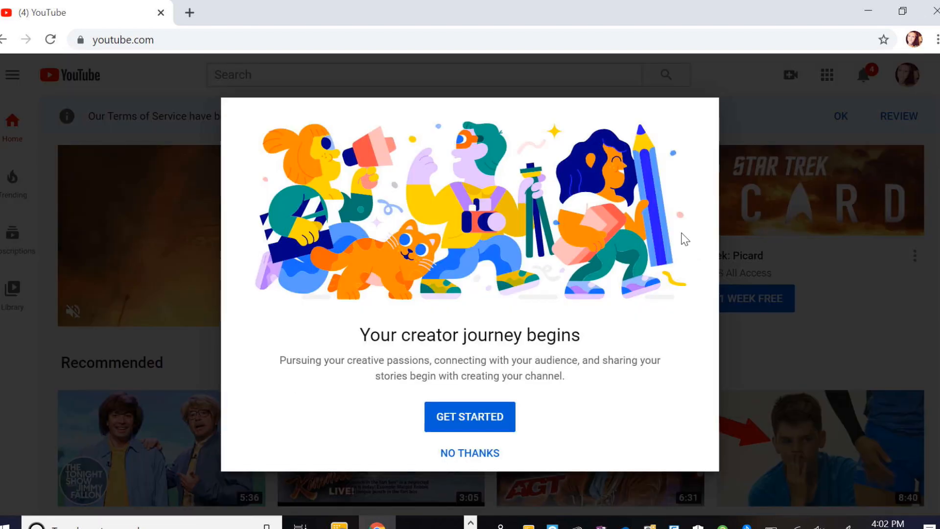
left_click(458, 423)
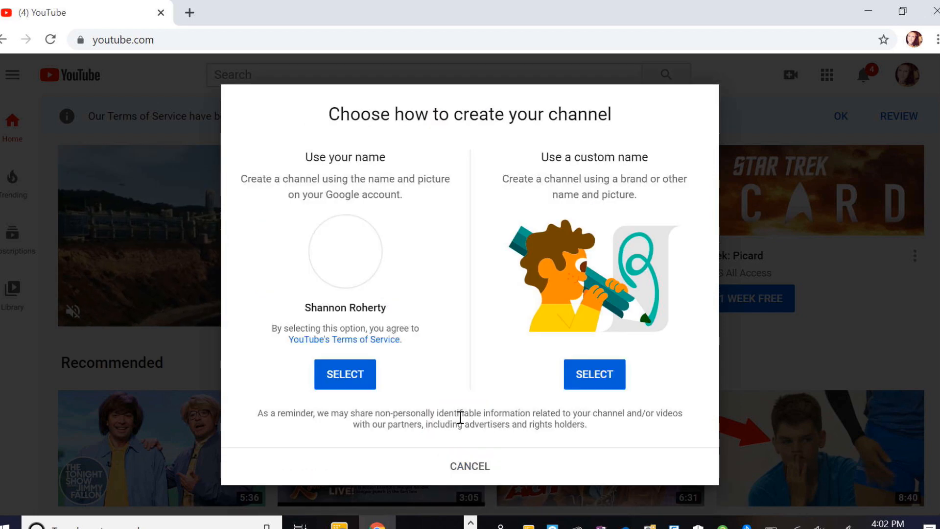
left_click(362, 376)
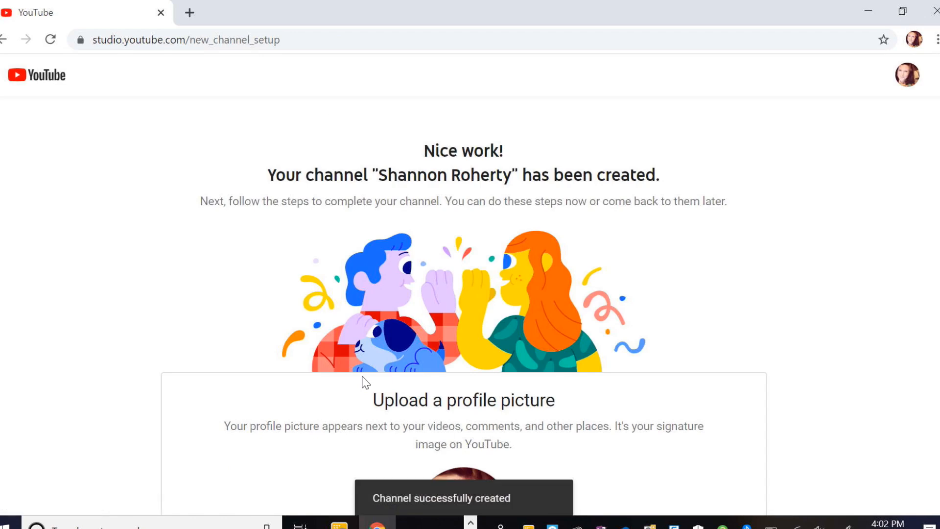
Enter "help" as the channel description, leave the site links empty, and save the channel setup
scroll(364, 382, "down", 15)
scroll(364, 382, "down", 1)
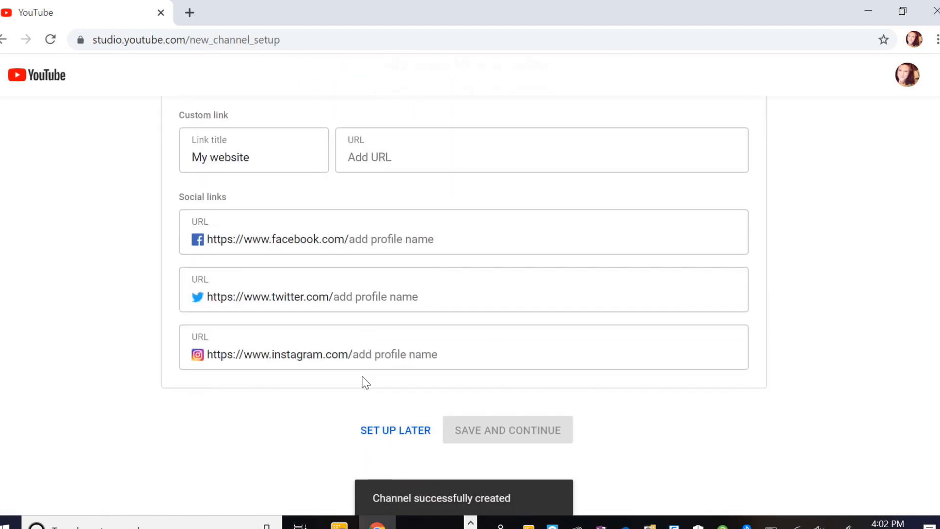
scroll(388, 381, "up", 10)
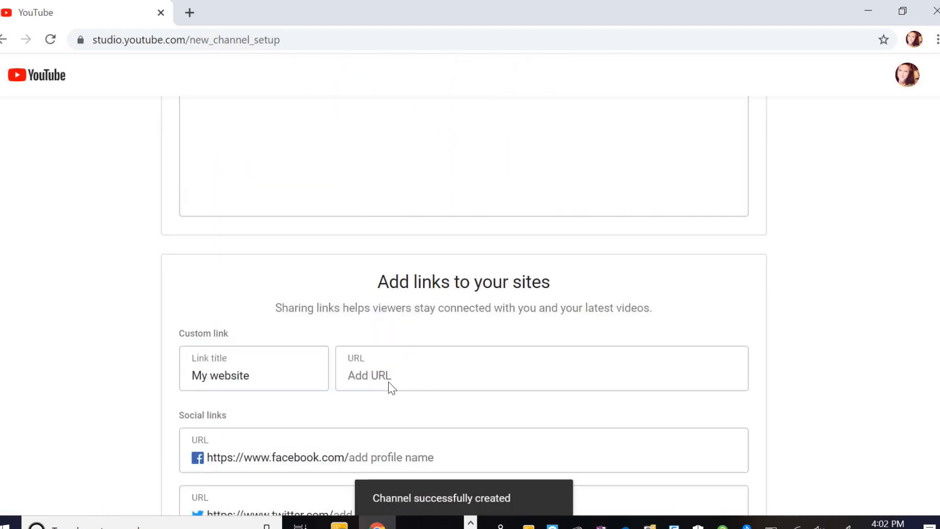
scroll(389, 382, "up", 5)
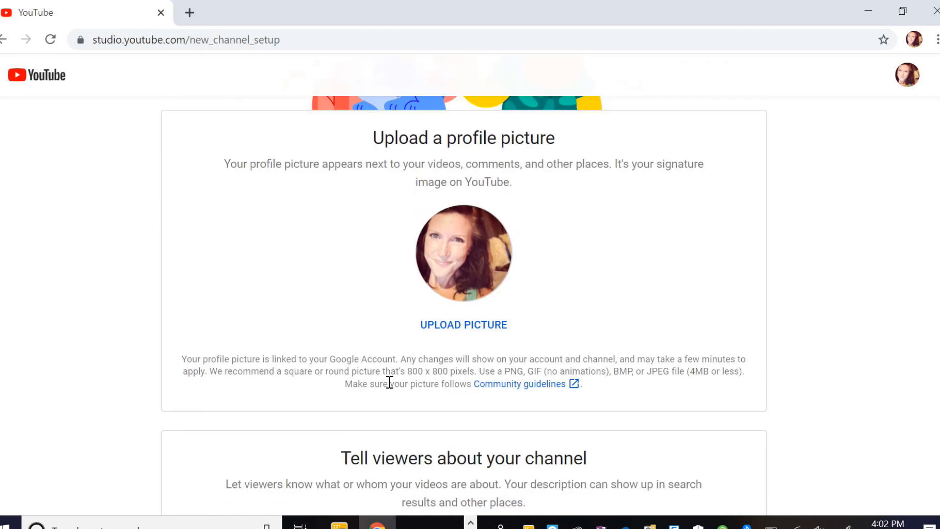
scroll(356, 448, "down", 4)
left_click(305, 380)
type("help")
scroll(306, 380, "down", 10)
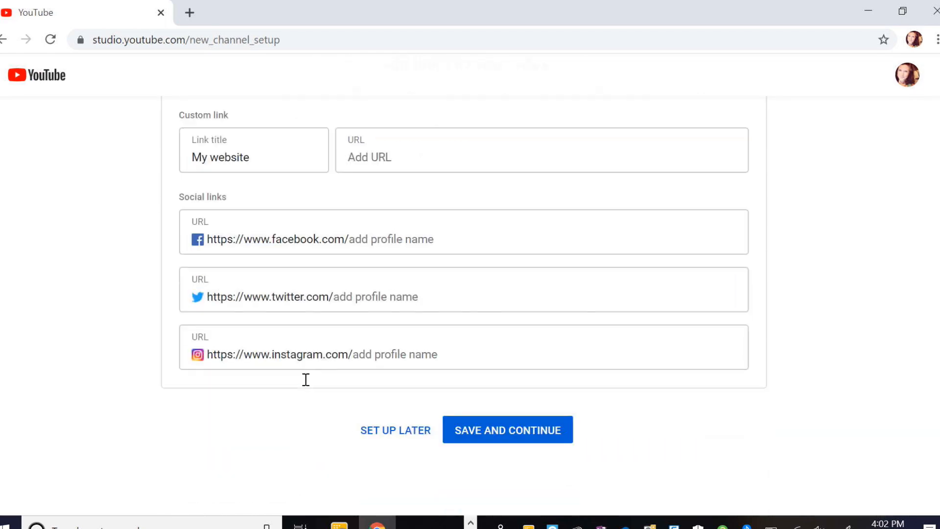
left_click(468, 419)
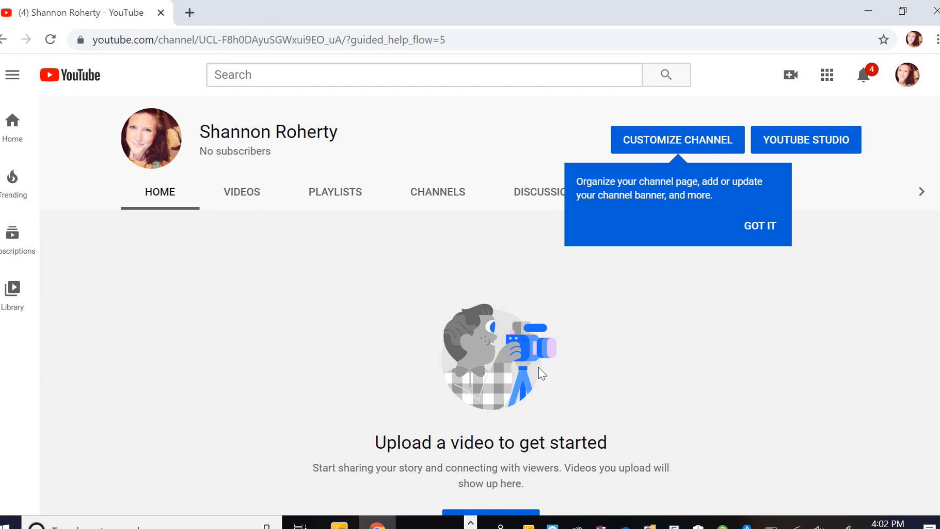
Switch to the browser window with the school tabs, open a new tab, and show the Next Steps for Literacy Block form
left_click(868, 14)
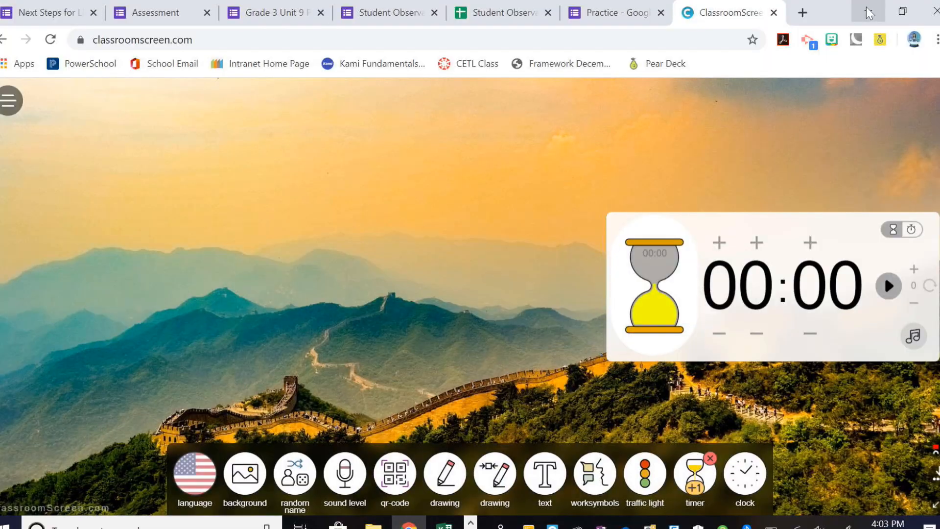
left_click(49, 13)
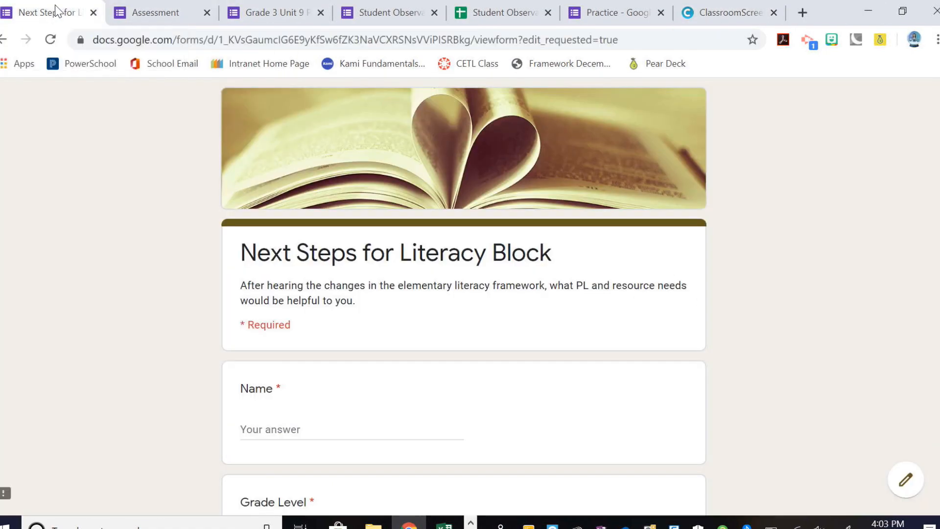
left_click(802, 12)
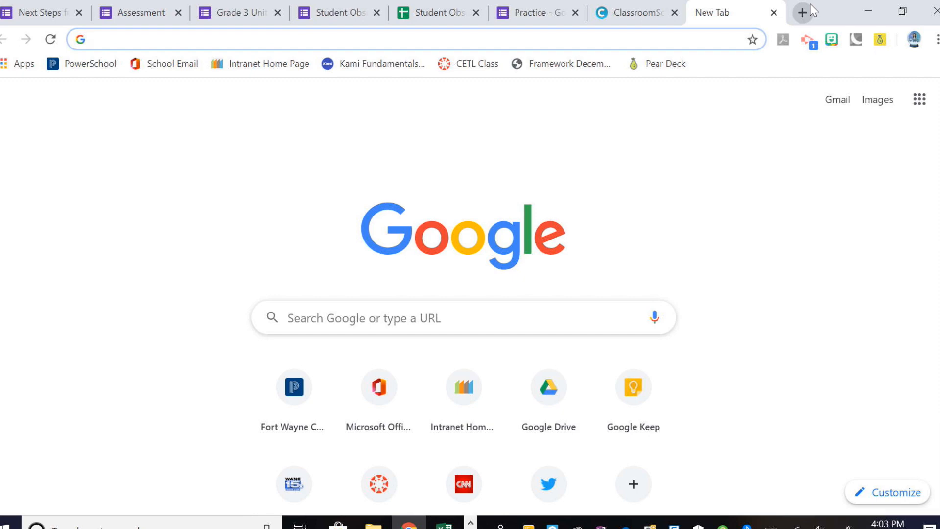
left_click(35, 12)
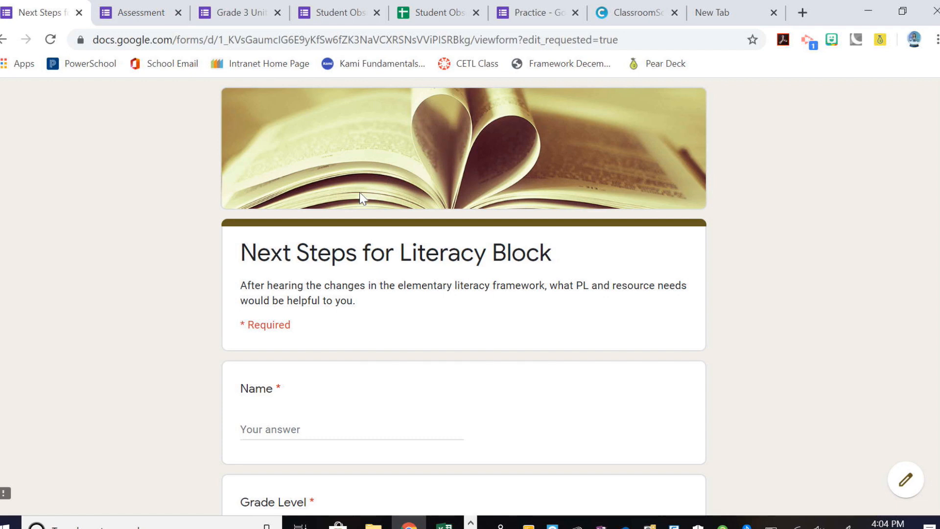
Select Conferencing, Whole Group and Creating authentic assessments as the PL's that would benefit you
scroll(359, 189, "down", 5)
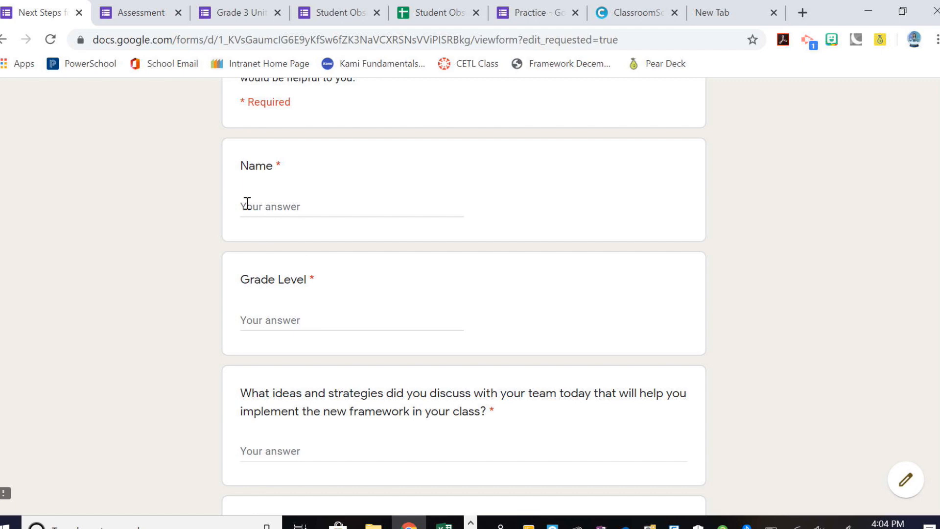
scroll(279, 301, "down", 1)
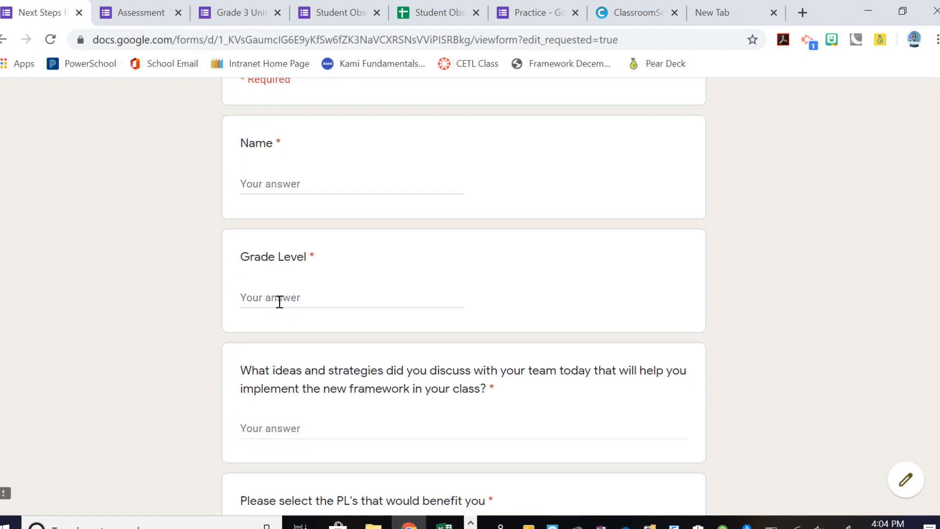
scroll(279, 301, "down", 7)
scroll(279, 304, "up", 3)
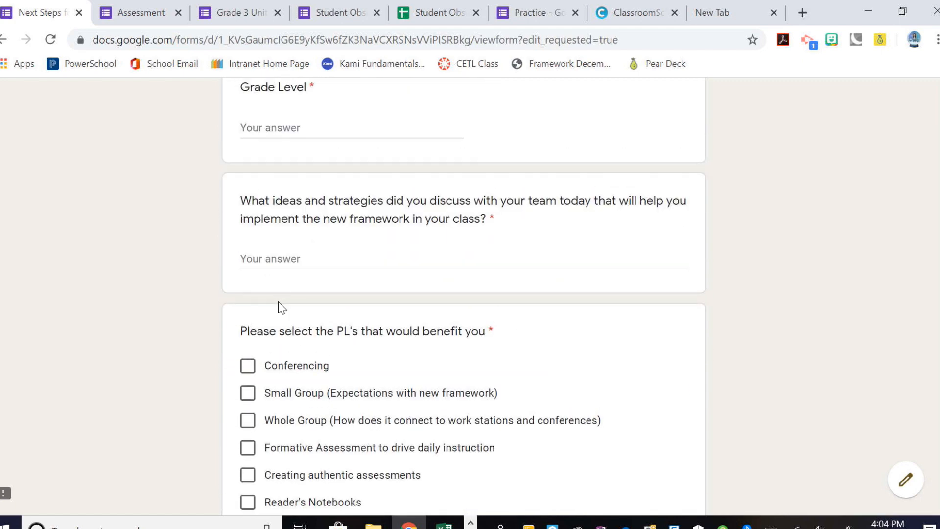
scroll(299, 301, "down", 2)
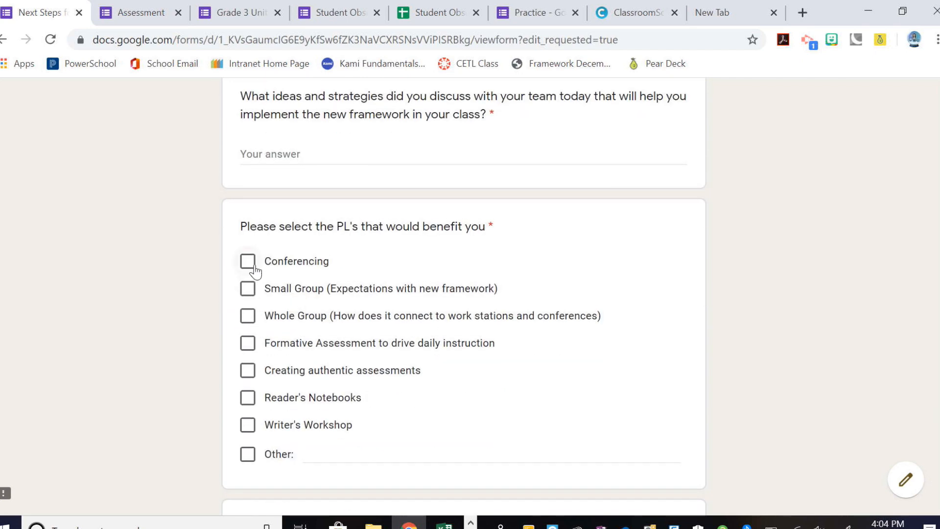
left_click(248, 265)
left_click(248, 316)
left_click(249, 371)
Review the form's remaining questions on other PL's, resources, feelings about the framework and concerns, and return to its title
scroll(253, 378, "down", 4)
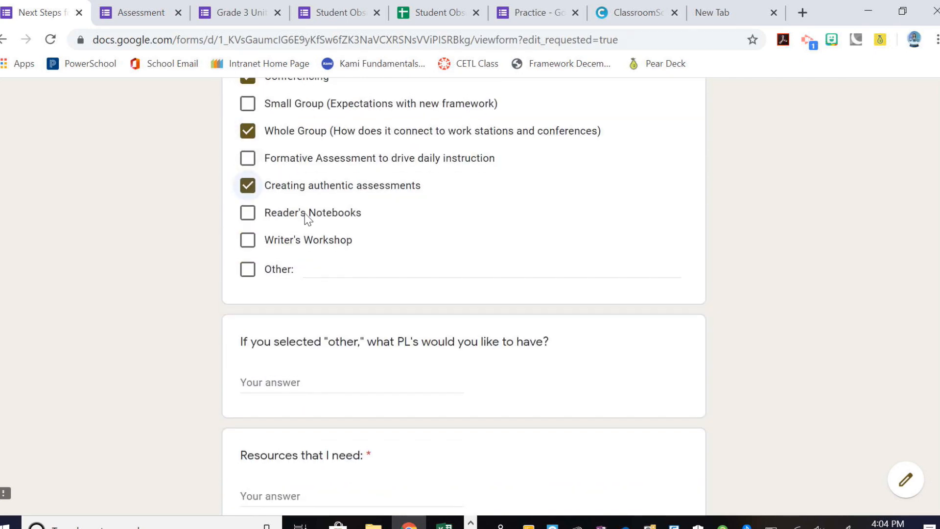
scroll(366, 224, "down", 7)
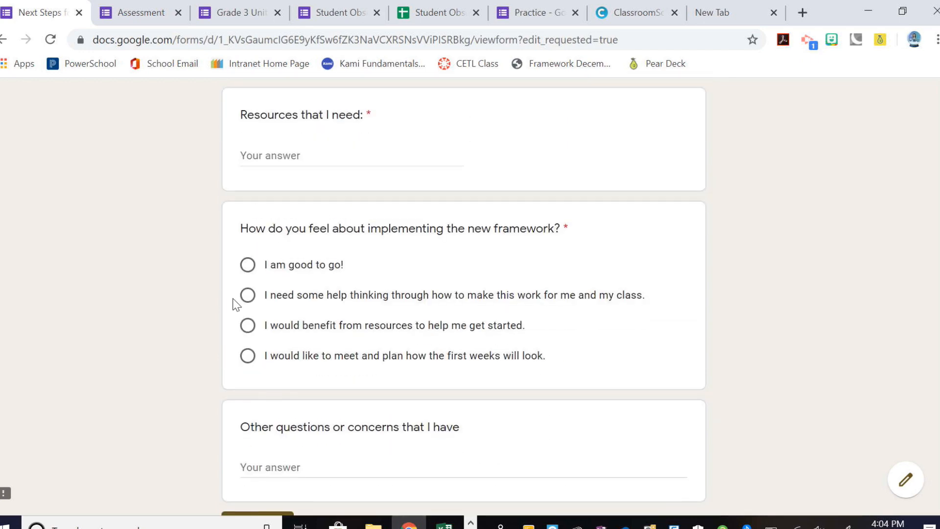
scroll(355, 360, "down", 3)
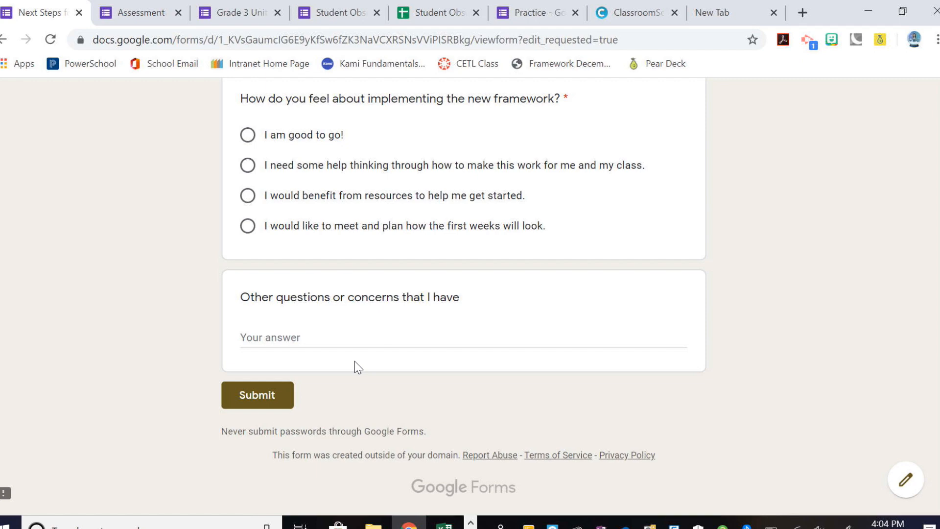
scroll(355, 360, "up", 20)
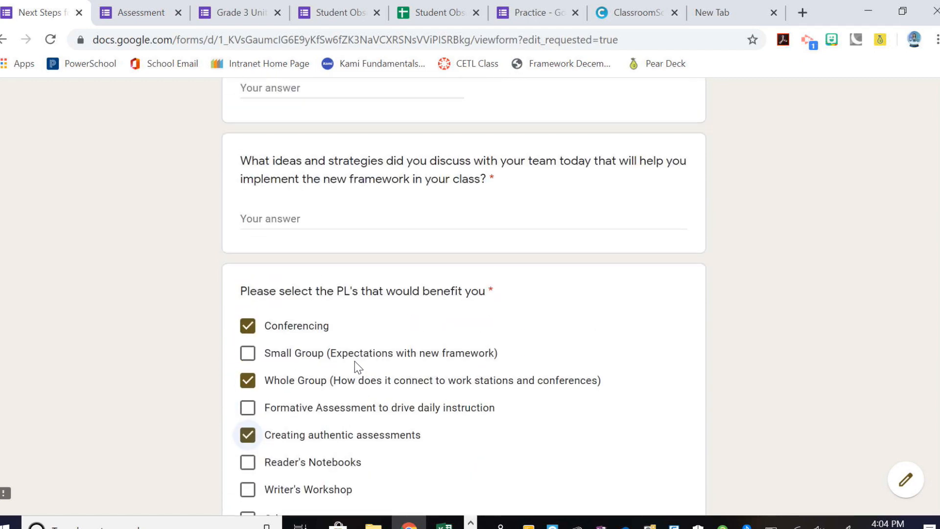
scroll(354, 360, "up", 1)
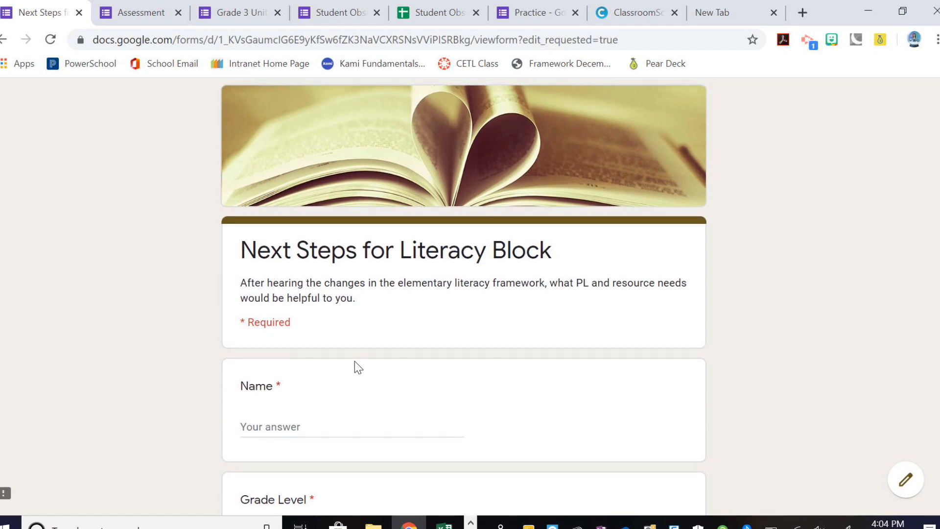
Search the web for "google.forms" in the empty tab and go to the personal Google Forms home page
left_click(708, 21)
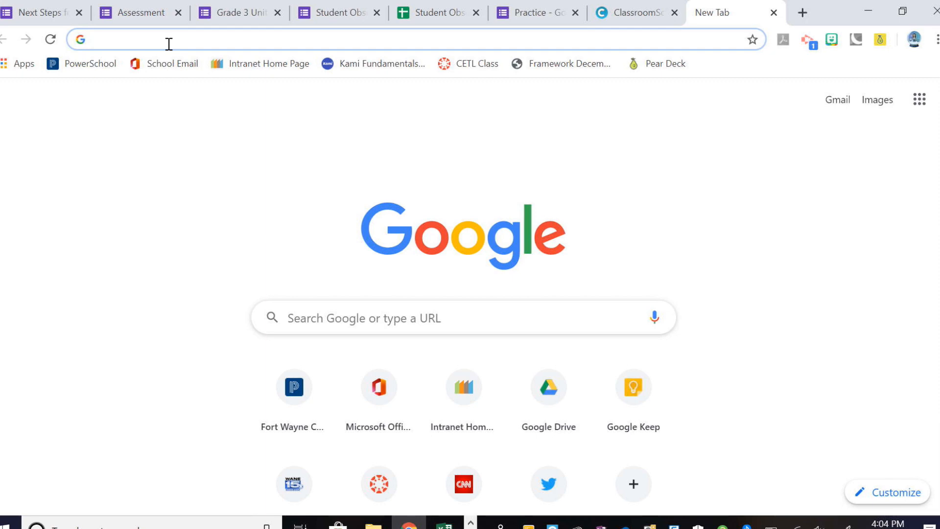
type("gool")
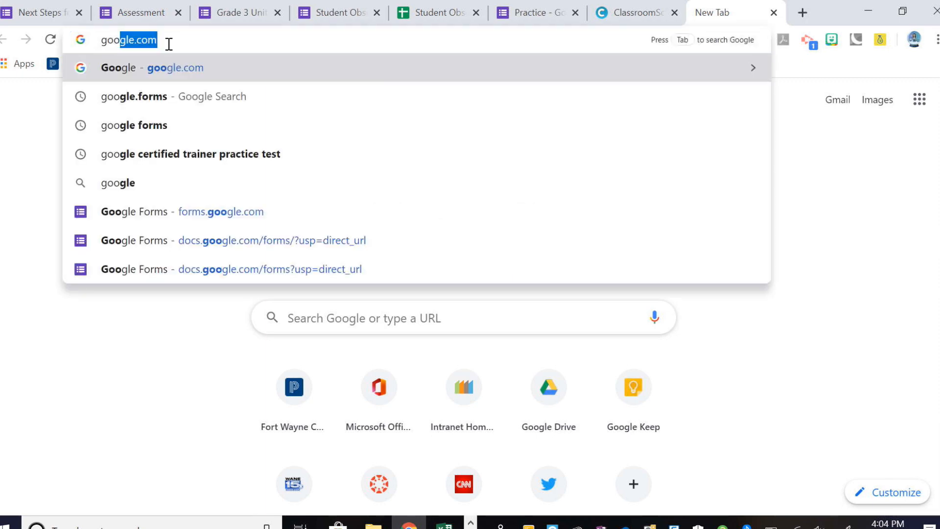
key("BackSpace")
type("gle.forms")
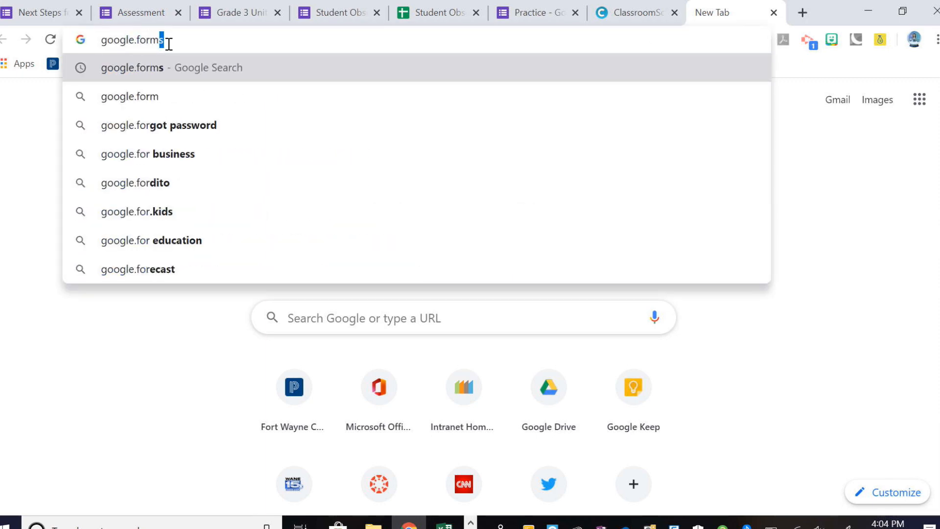
key("Return")
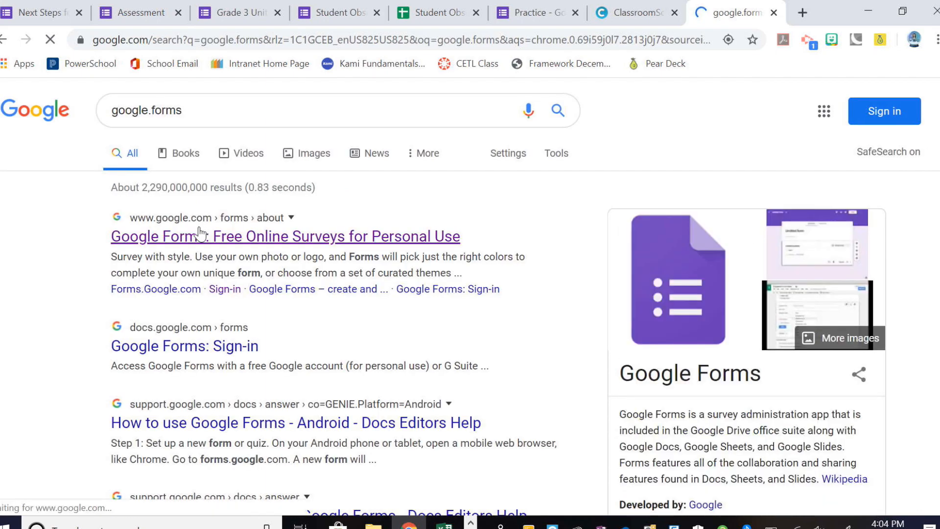
left_click(203, 237)
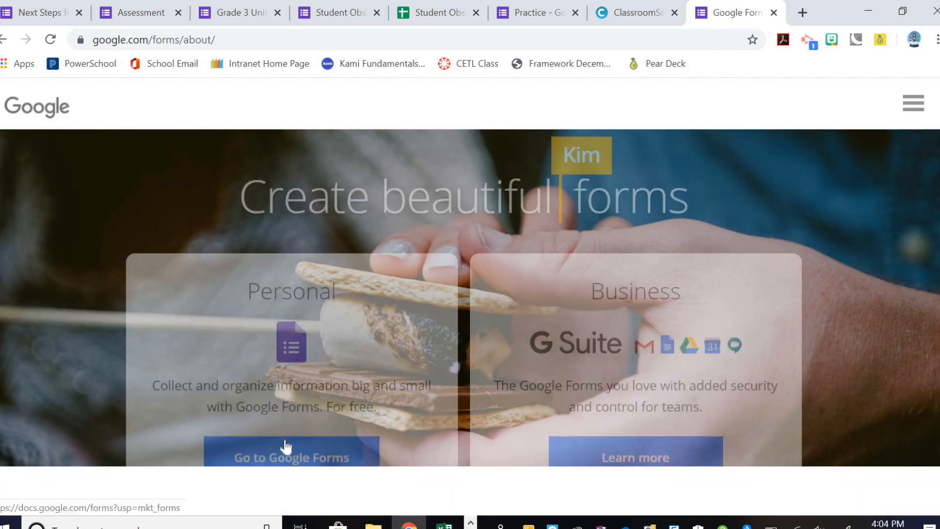
left_click(283, 445)
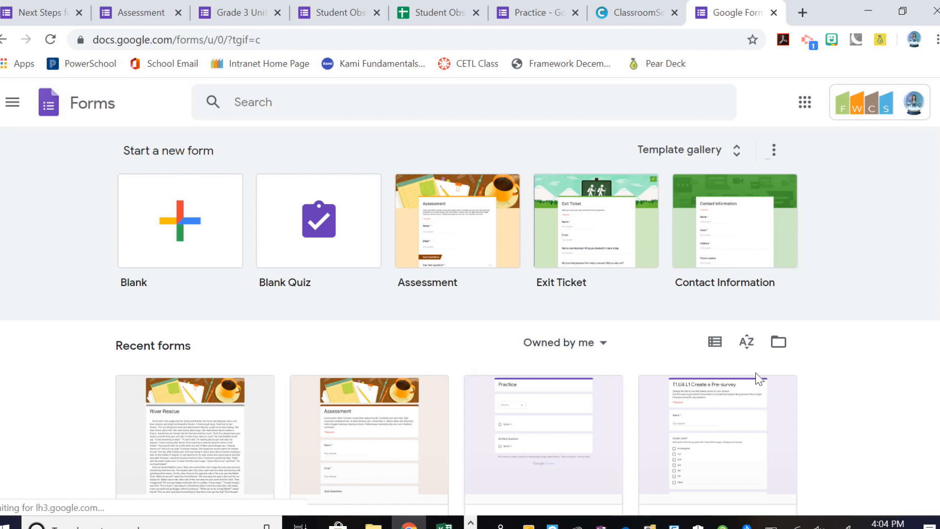
Look over the recent forms, create a blank form, and title it "Integrated"
scroll(524, 422, "down", 3)
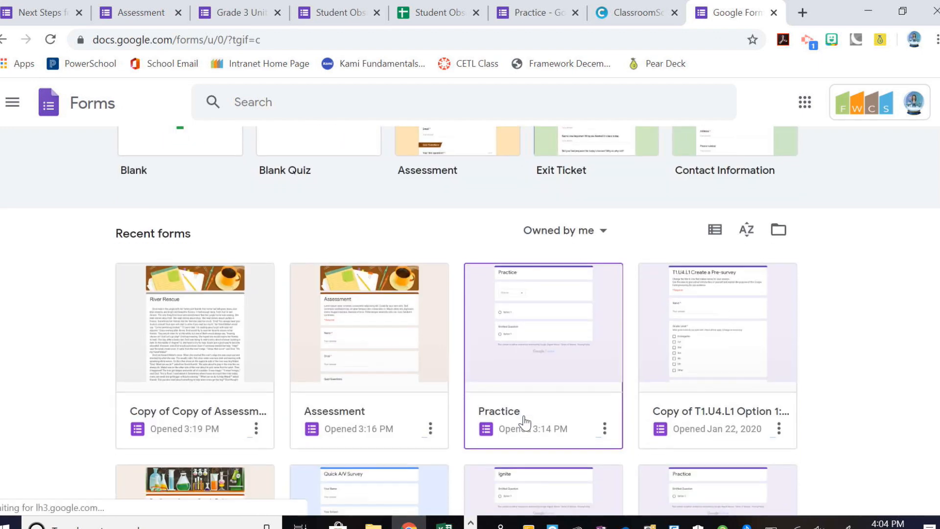
scroll(526, 422, "up", 3)
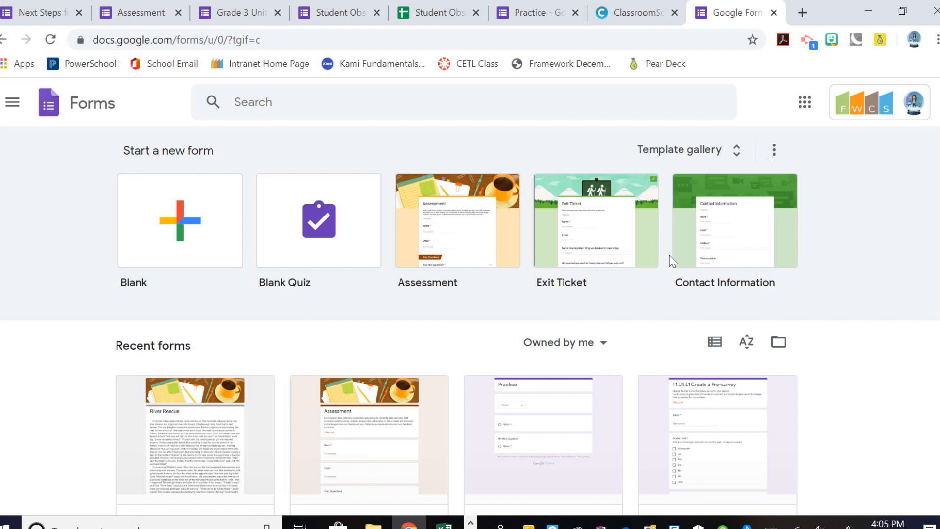
left_click(186, 203)
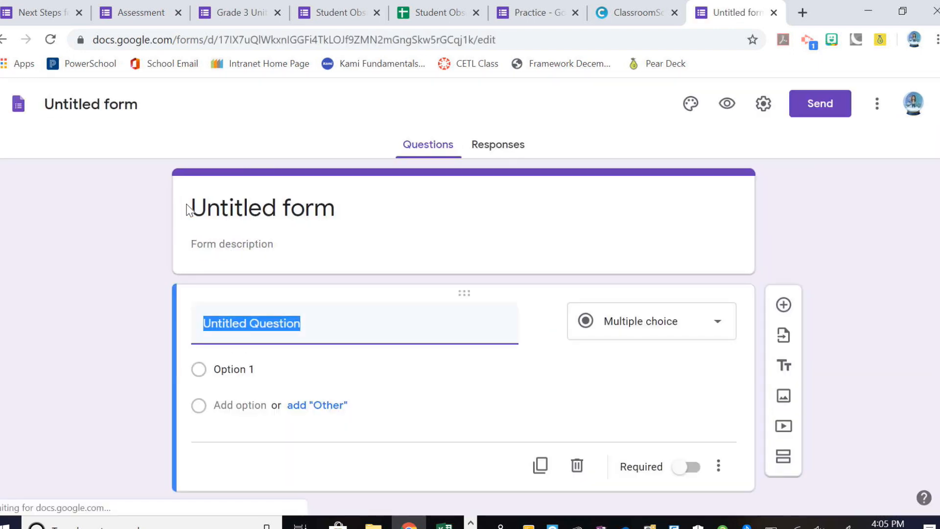
left_click(251, 197)
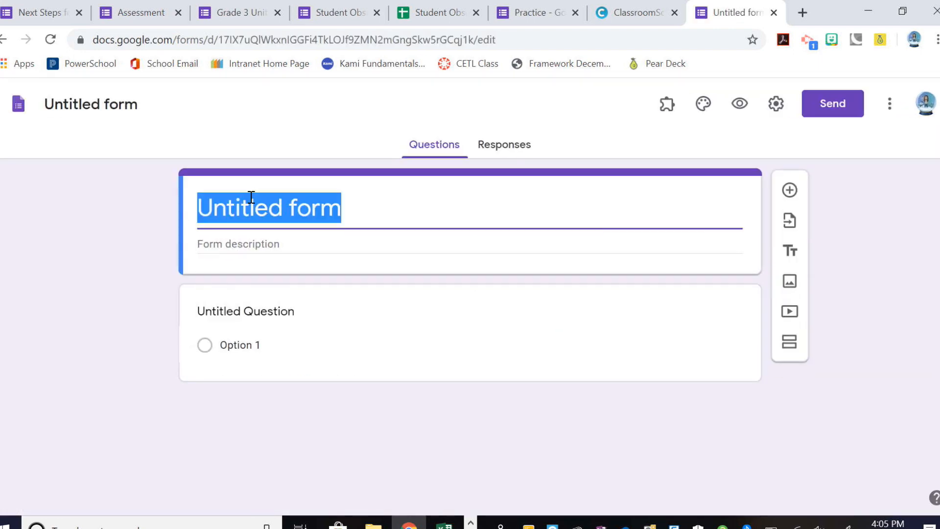
type("Integrate")
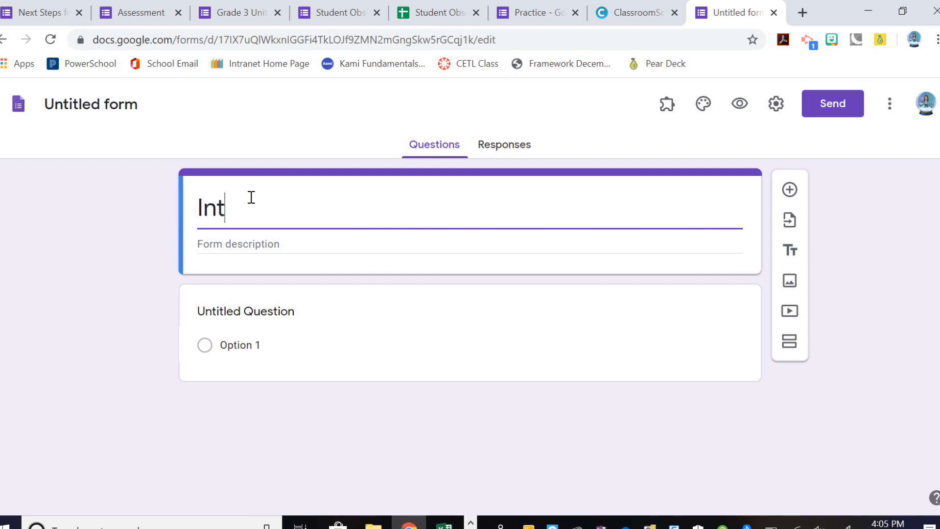
type("d")
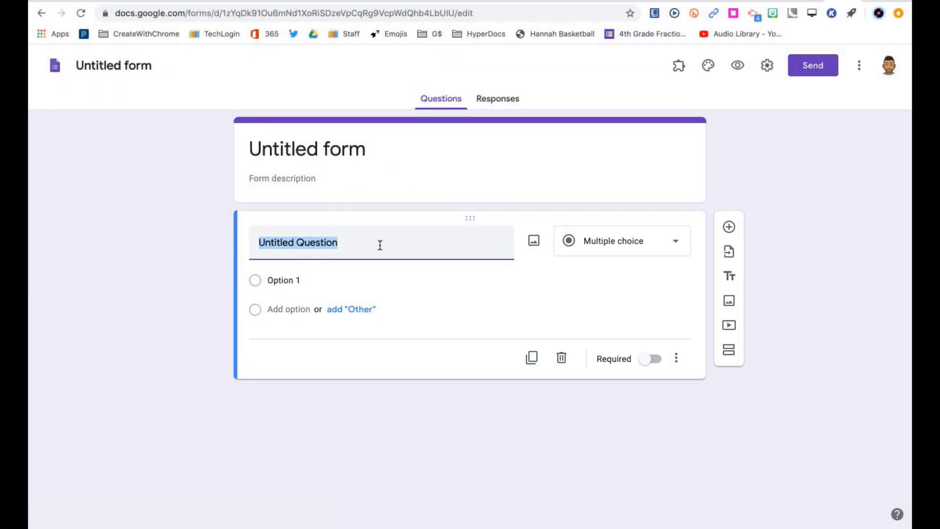
Title the other untitled form "Integrated" and give its file name the same title
left_click_drag(360, 150, 259, 149)
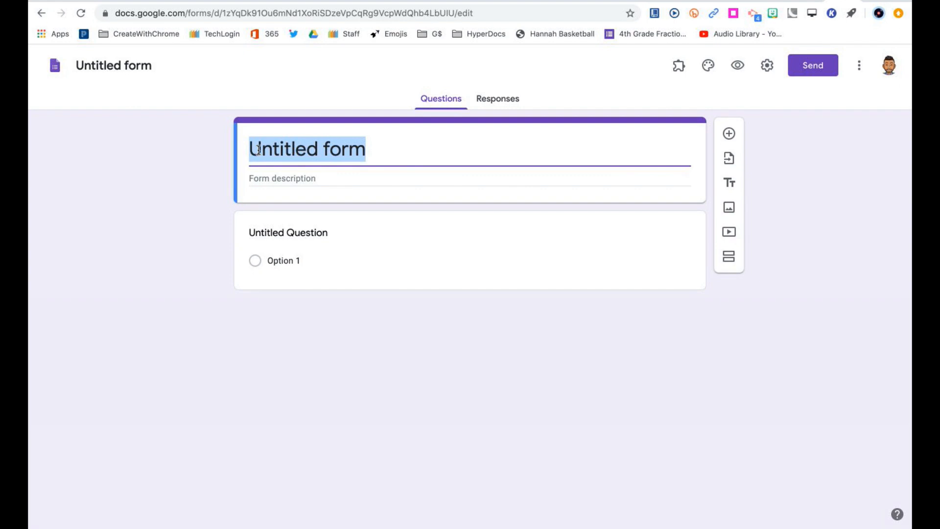
type("P")
key("BackSpace")
type("Inte")
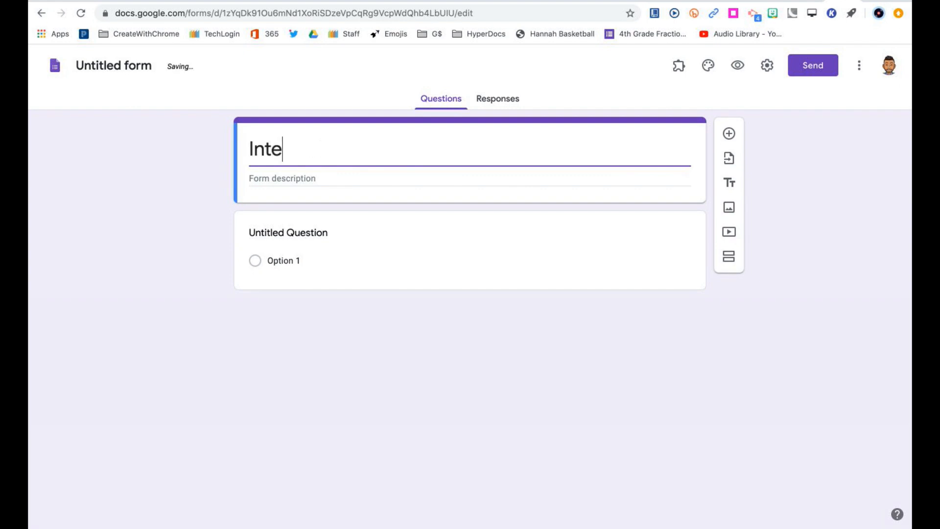
type("grated")
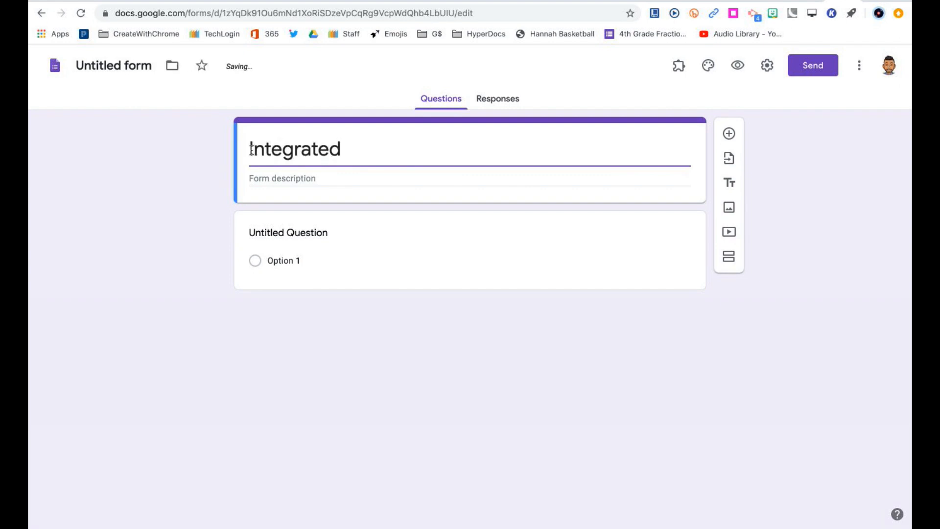
left_click(100, 75)
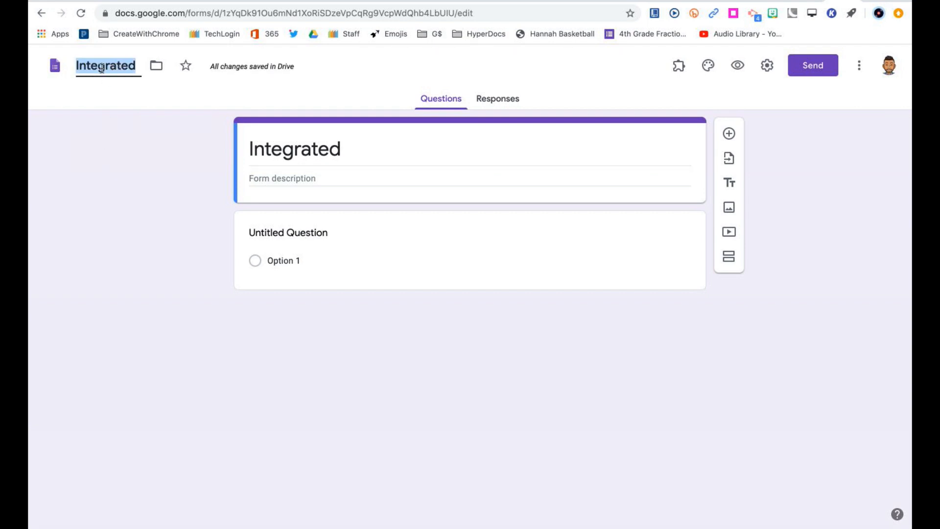
left_click(108, 156)
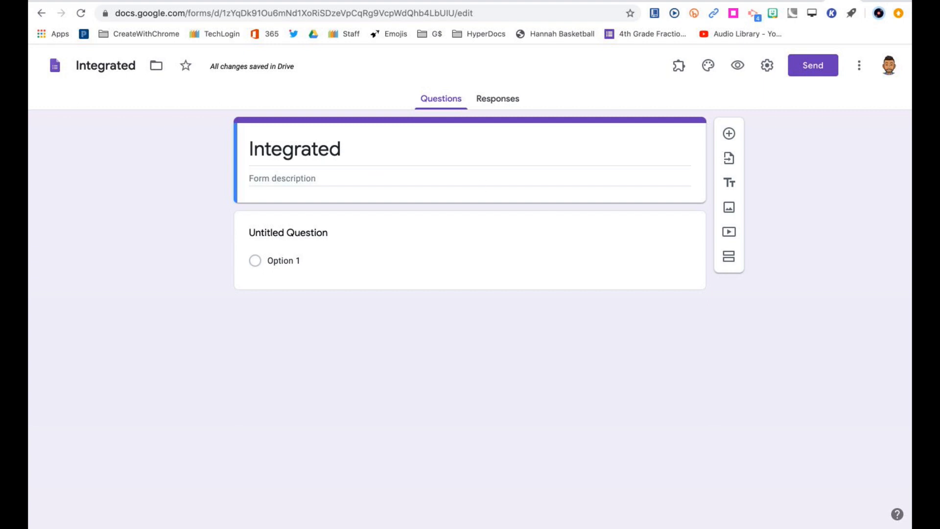
Add a new question below the form's title and view the available question types, keeping Multiple choice
left_click(729, 135)
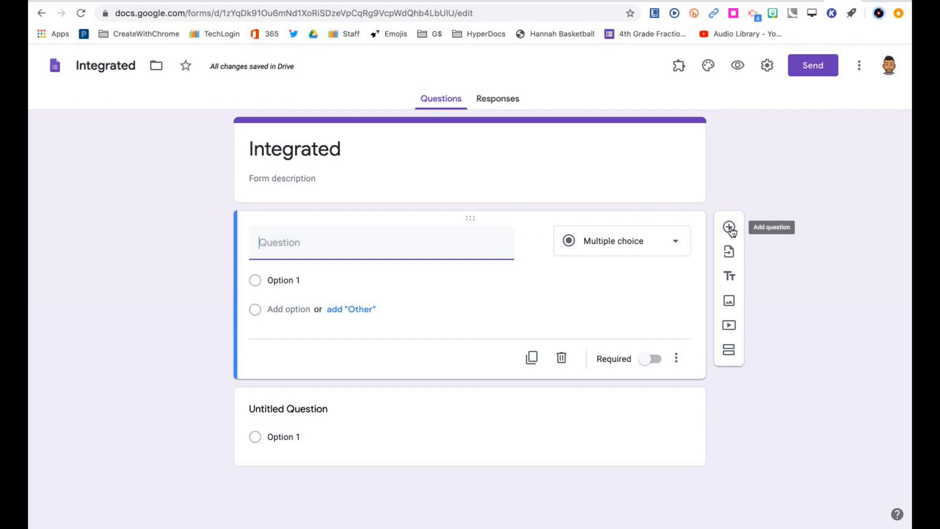
left_click(676, 245)
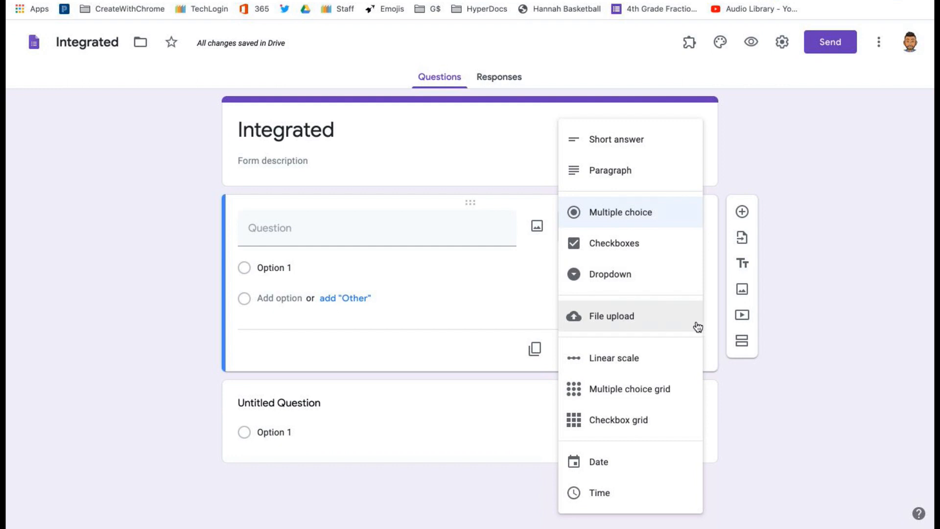
left_click(794, 329)
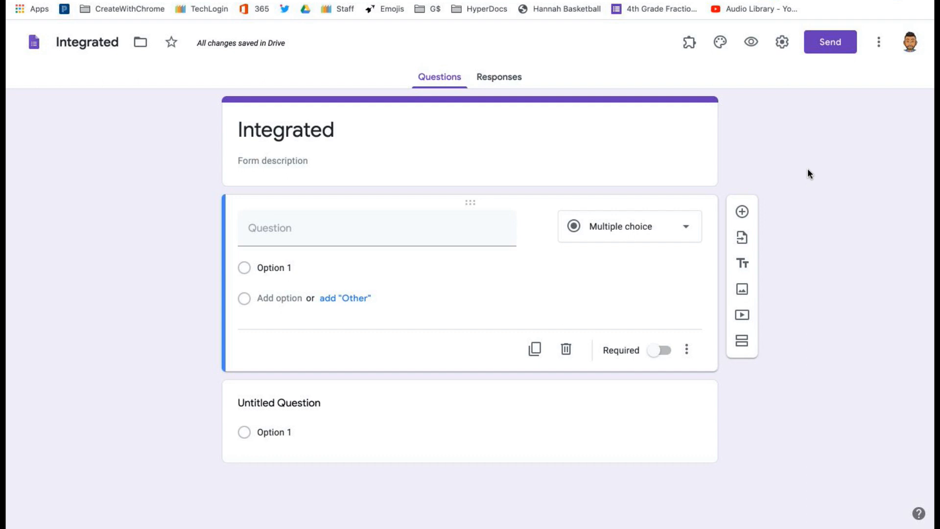
Review the form's sending options for email, shortened link and embed HTML without sending, and show its responses page
left_click(831, 44)
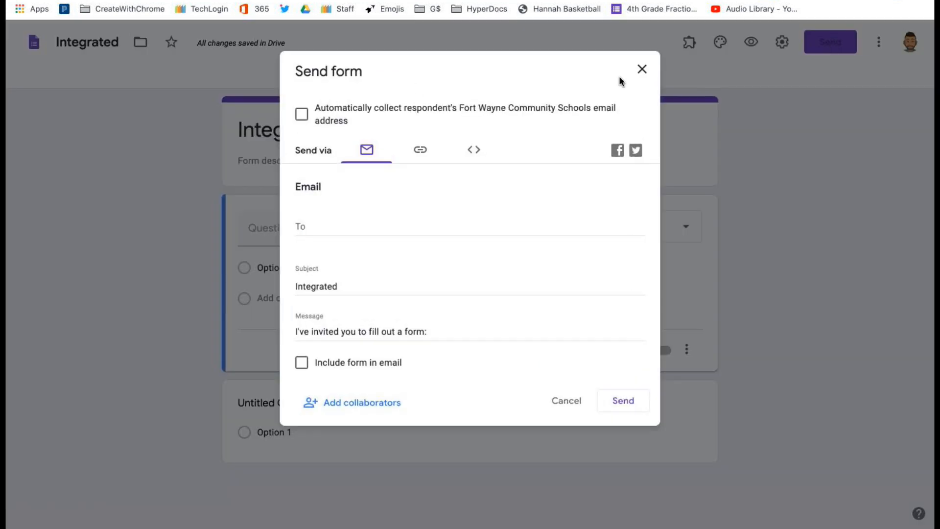
left_click(422, 152)
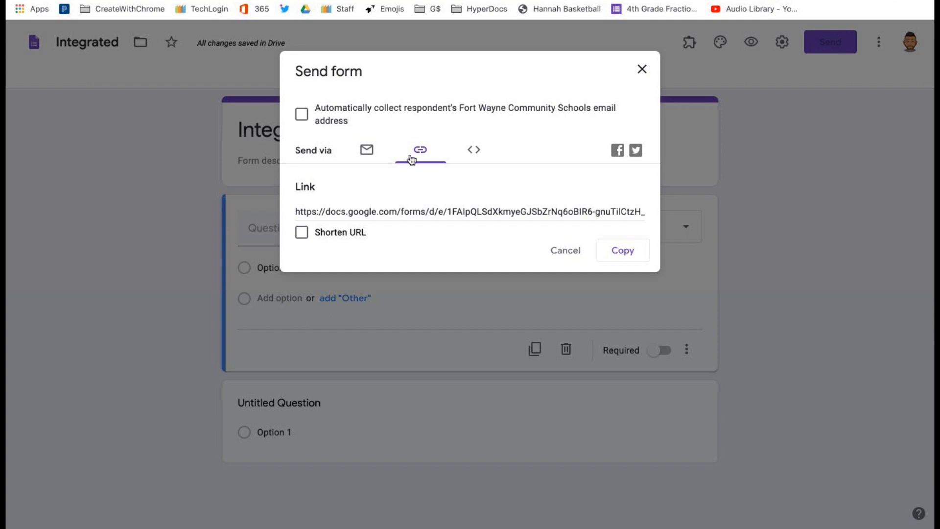
left_click(300, 233)
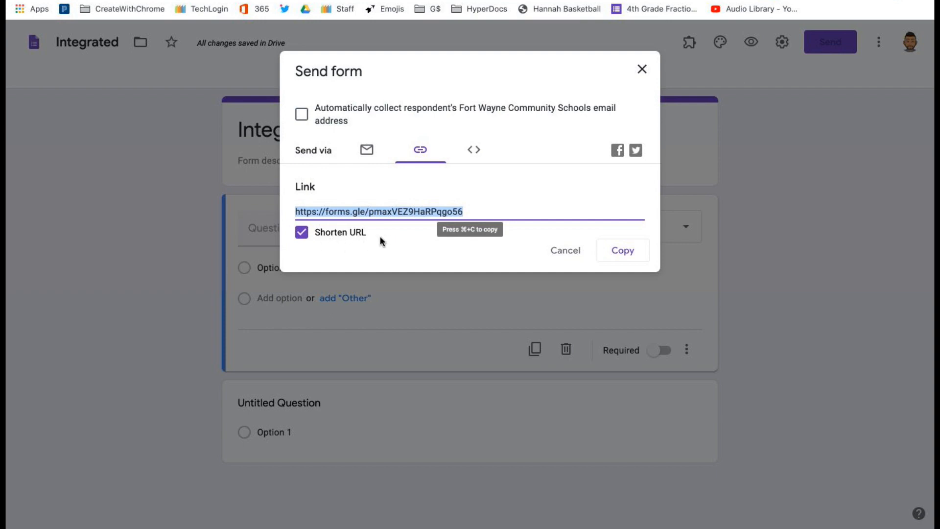
left_click(472, 154)
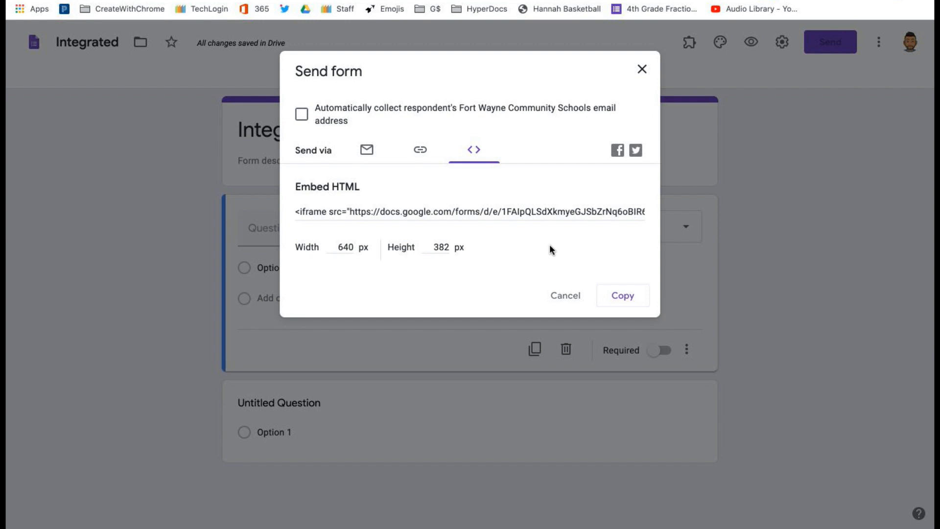
left_click(639, 76)
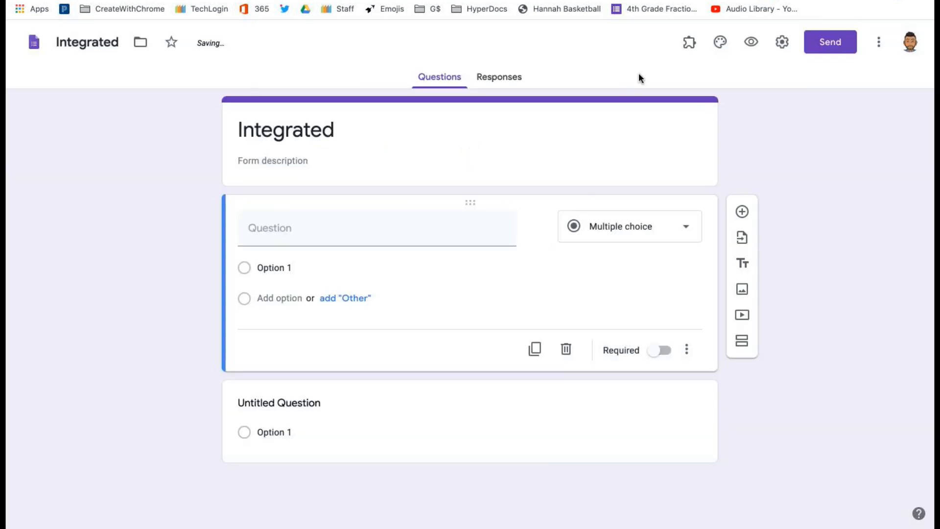
left_click(496, 79)
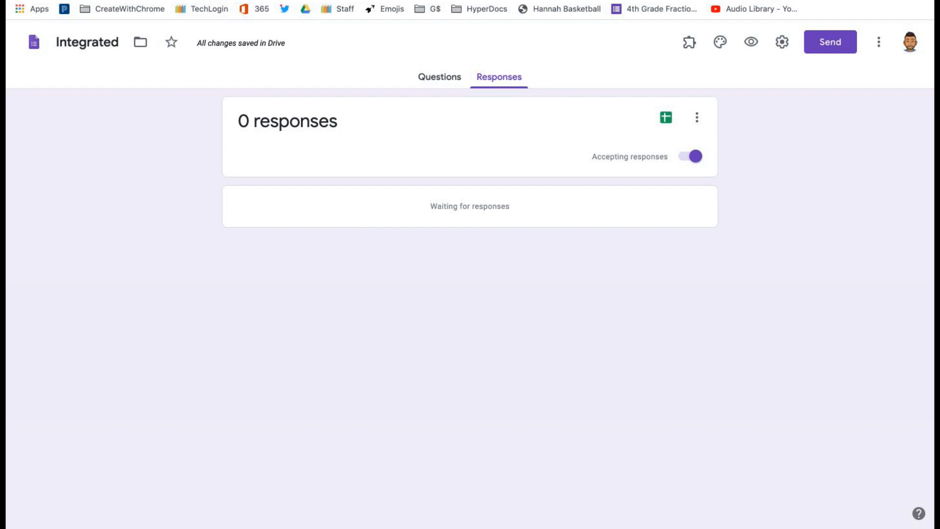
Switch to the 4th Grade Fractions Example form and review its title, multiple-choice questions and long-answer pizza question
key("ctrl+Tab")
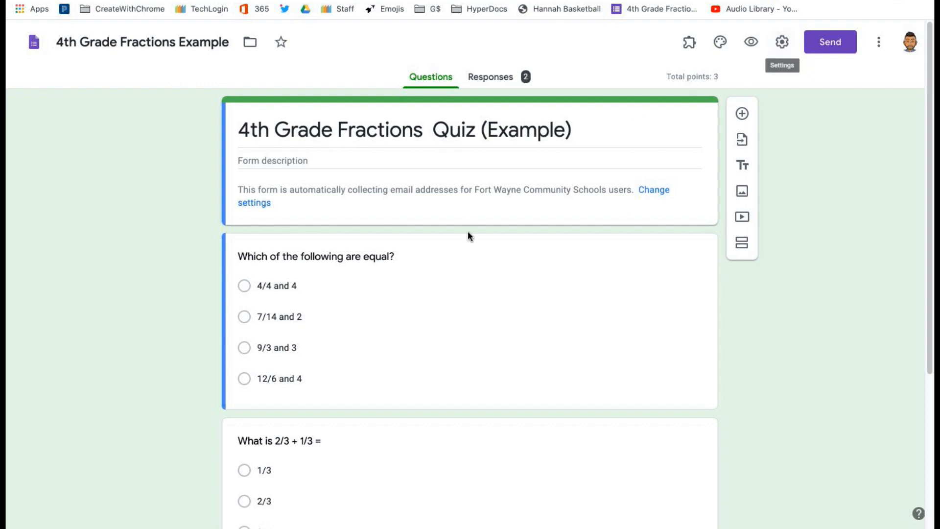
scroll(859, 319, "down", 1)
scroll(860, 321, "up", 1)
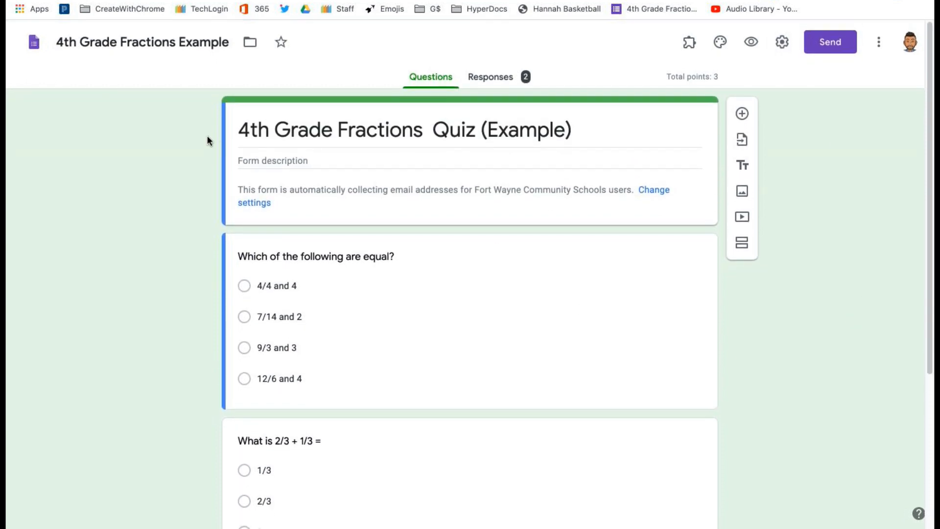
scroll(516, 337, "down", 3)
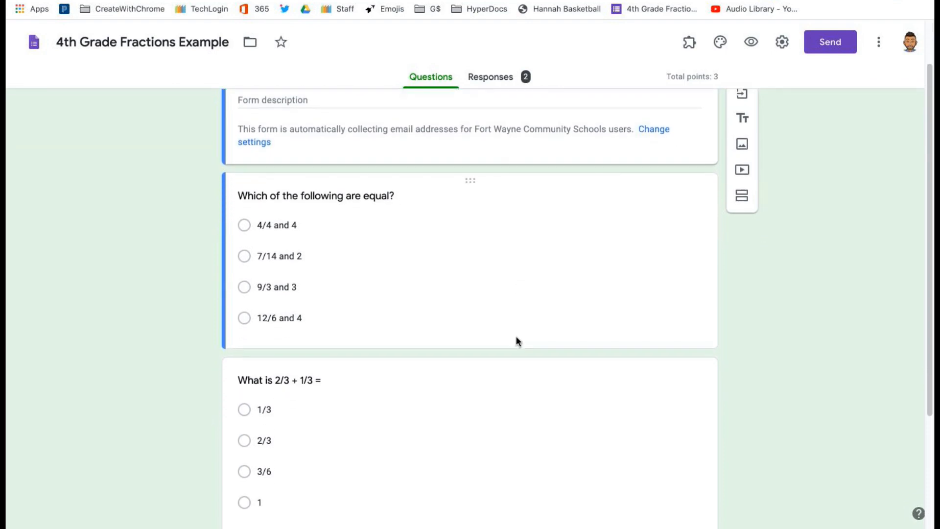
scroll(516, 337, "down", 1)
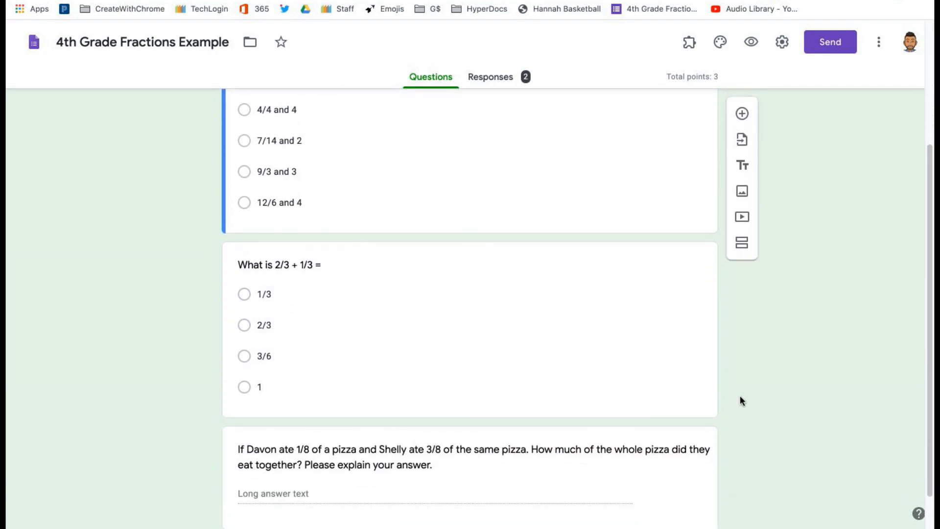
scroll(878, 261, "up", 3)
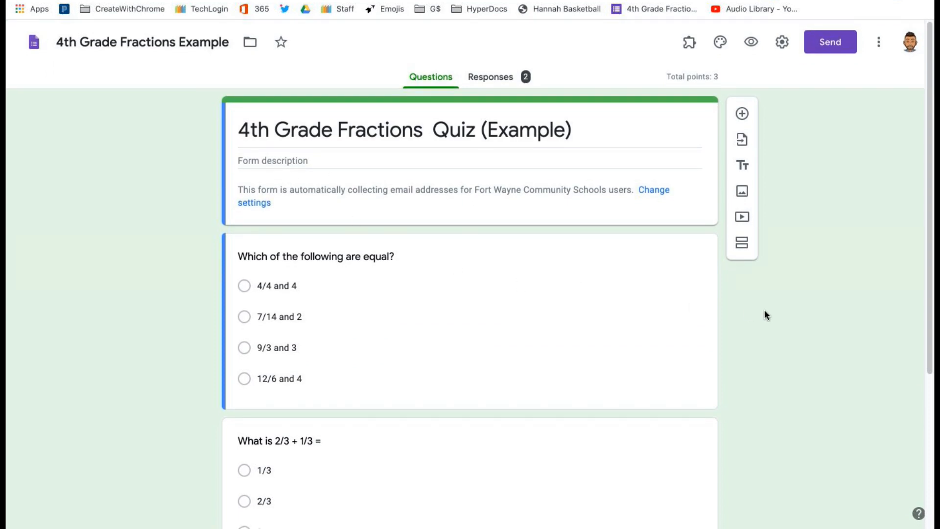
scroll(814, 272, "down", 4)
scroll(814, 273, "up", 3)
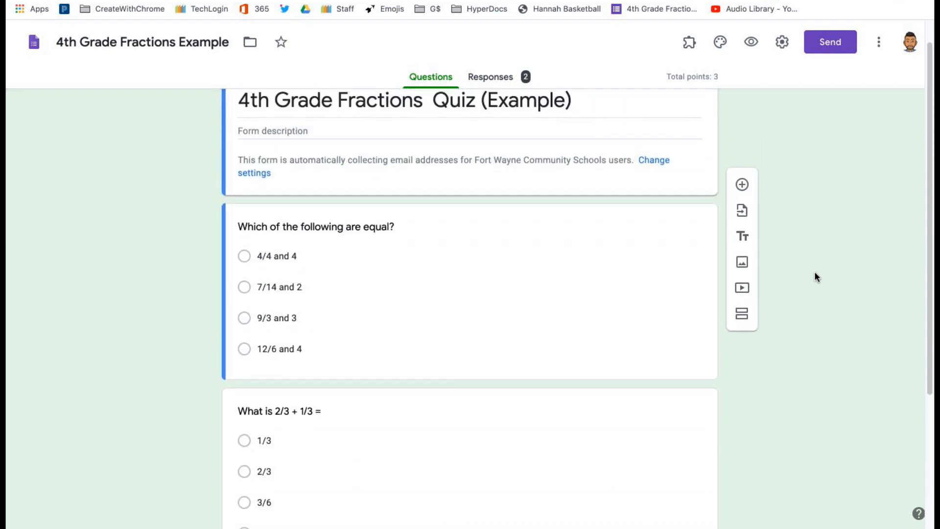
scroll(814, 272, "up", 1)
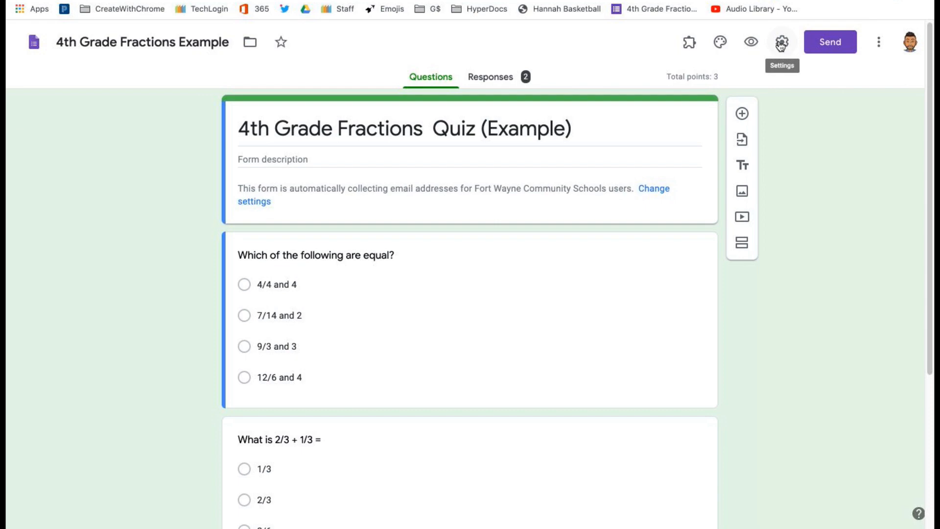
Examine the form's general settings and its quiz options for locked mode and grade release, and save the settings
left_click(782, 44)
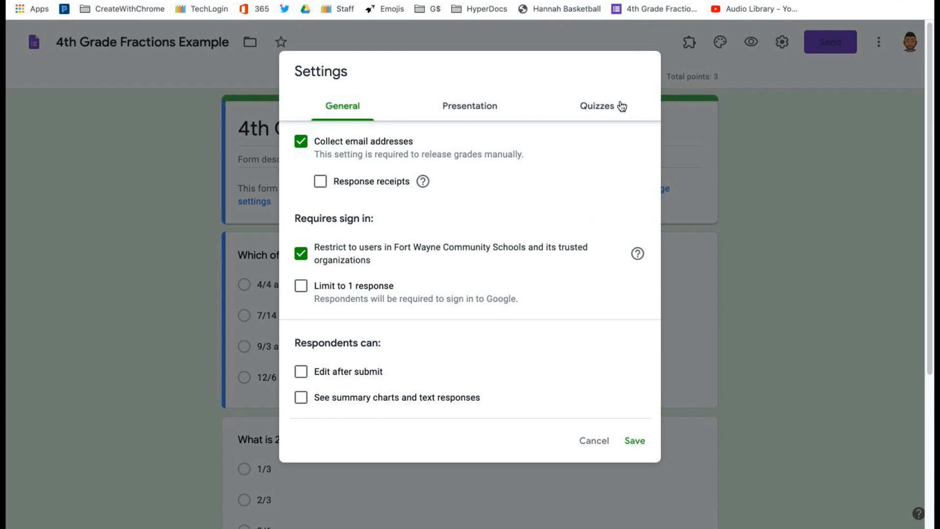
left_click(595, 107)
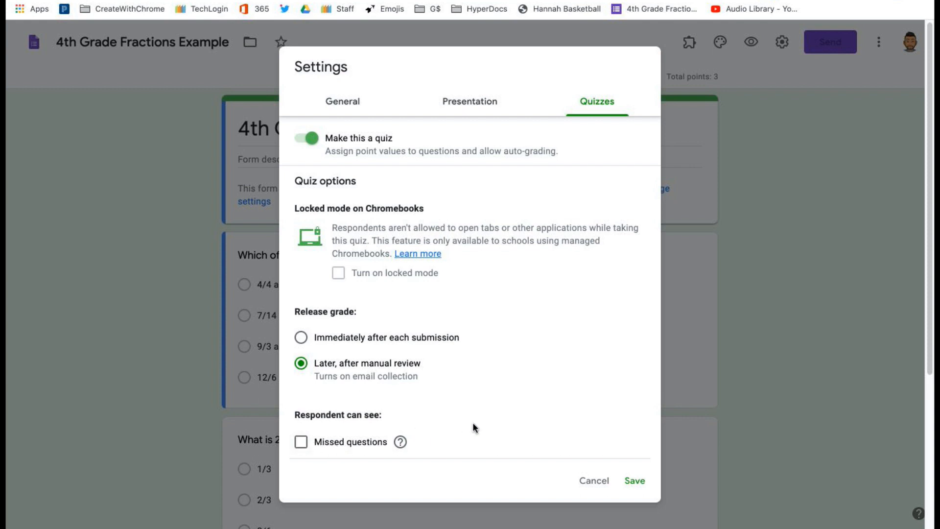
left_click(633, 482)
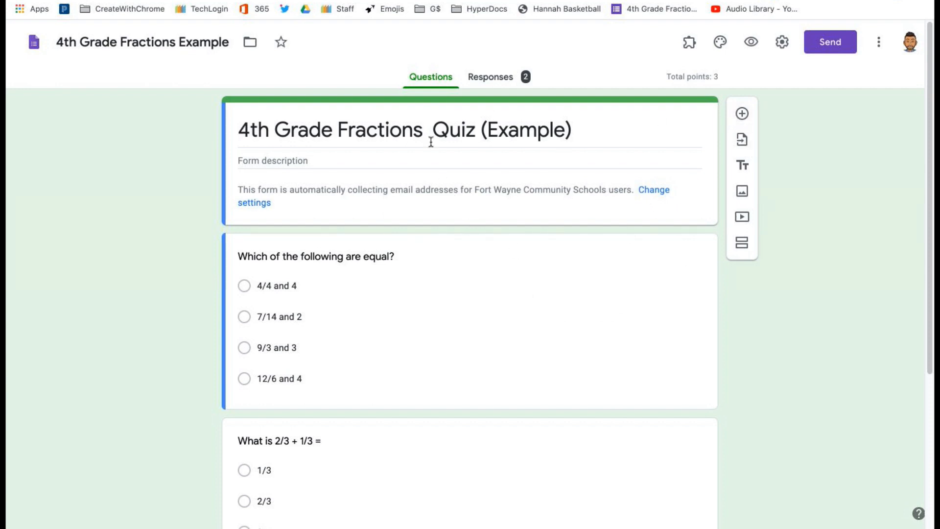
Open the answer key of "Which of the following are equal?" and view its answer feedback options without adding any
left_click(477, 264)
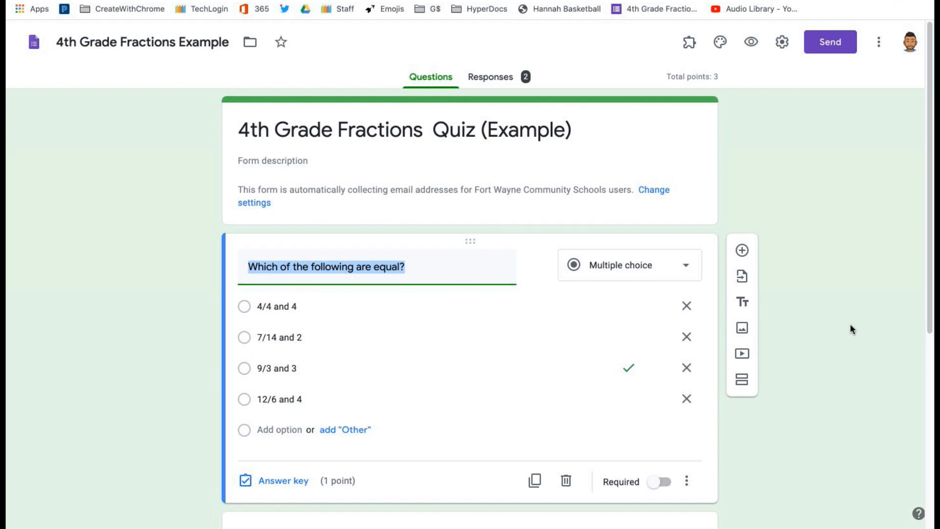
scroll(829, 310, "down", 2)
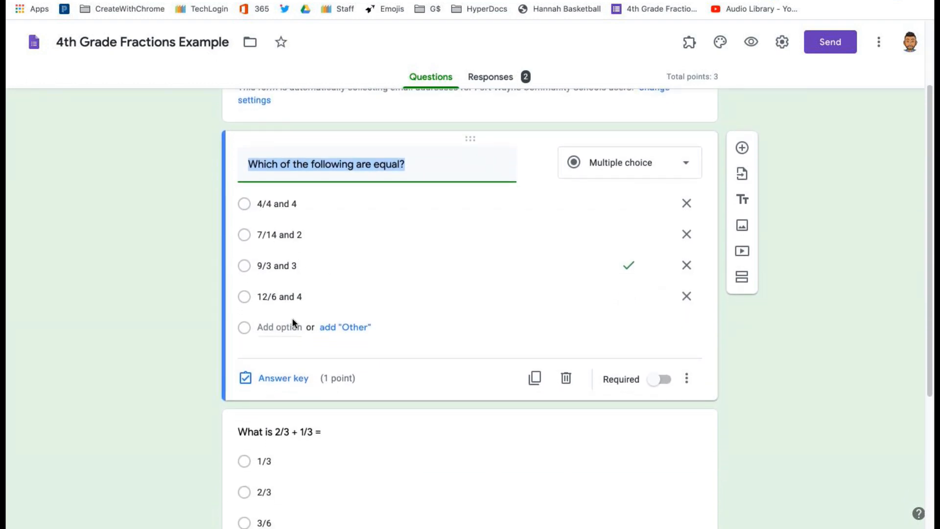
left_click(275, 379)
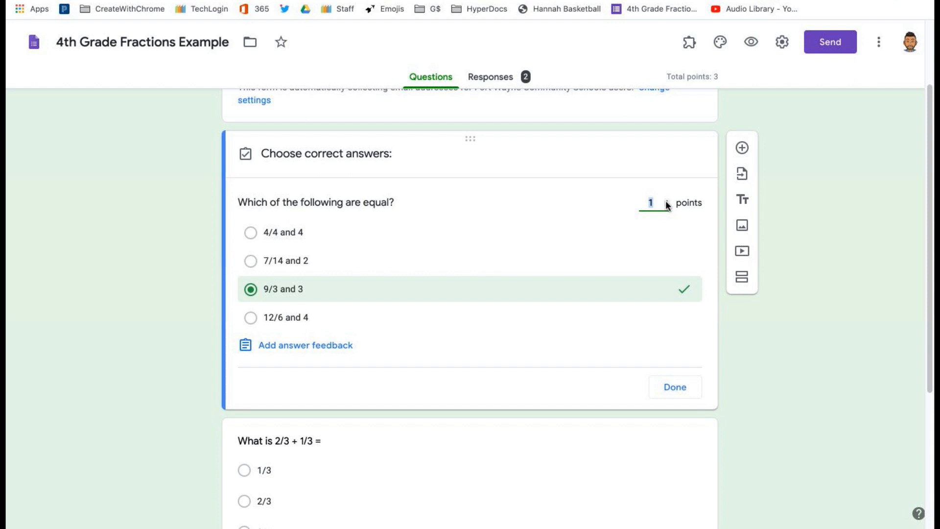
left_click(297, 348)
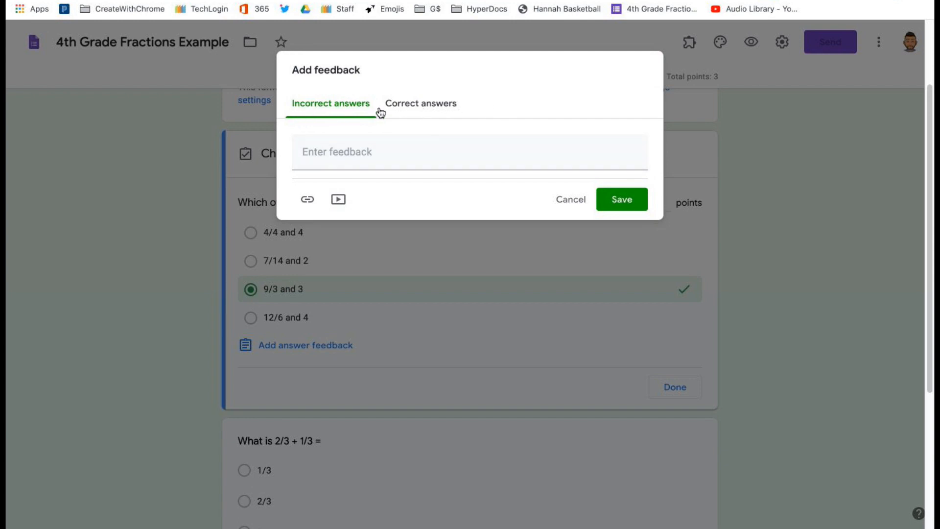
left_click(566, 202)
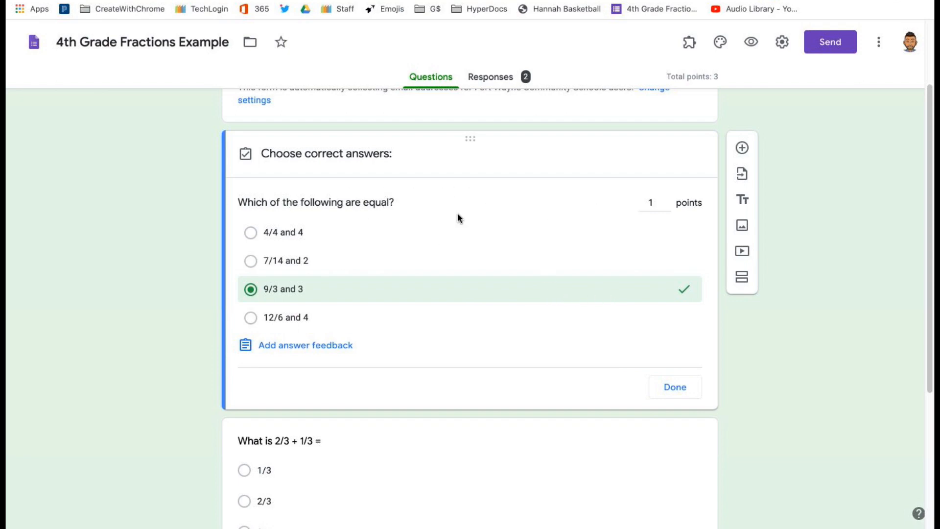
Check the feedback options for "Which of the following are equal?", try marking "7/14 and 2" as also correct, and close the answer key
left_click(288, 345)
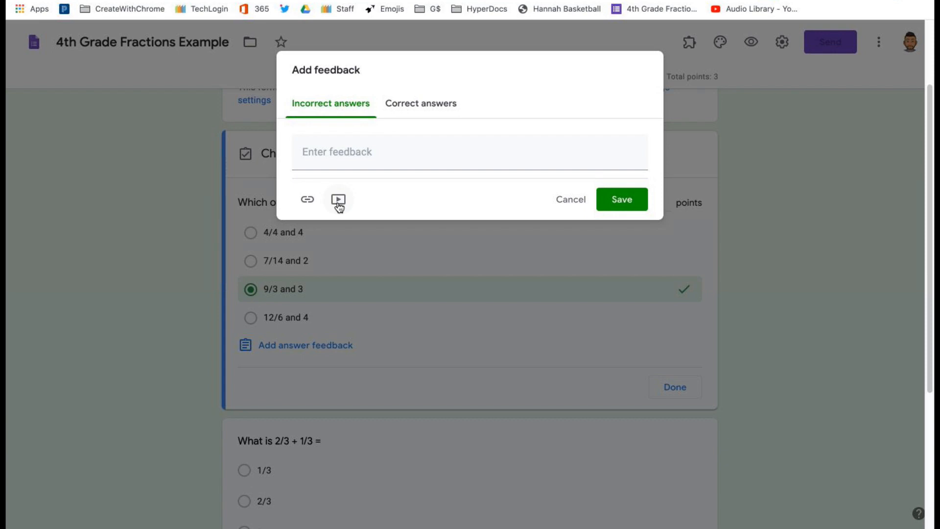
left_click(568, 201)
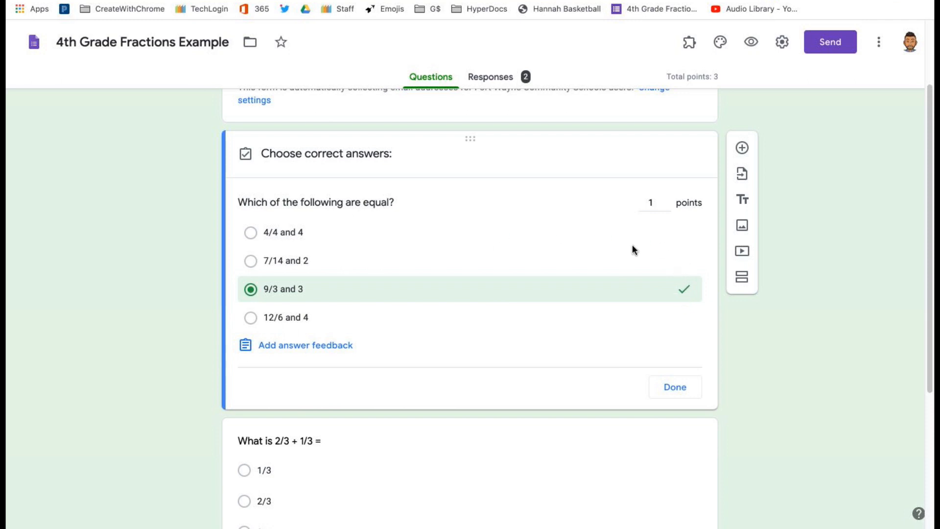
left_click(682, 266)
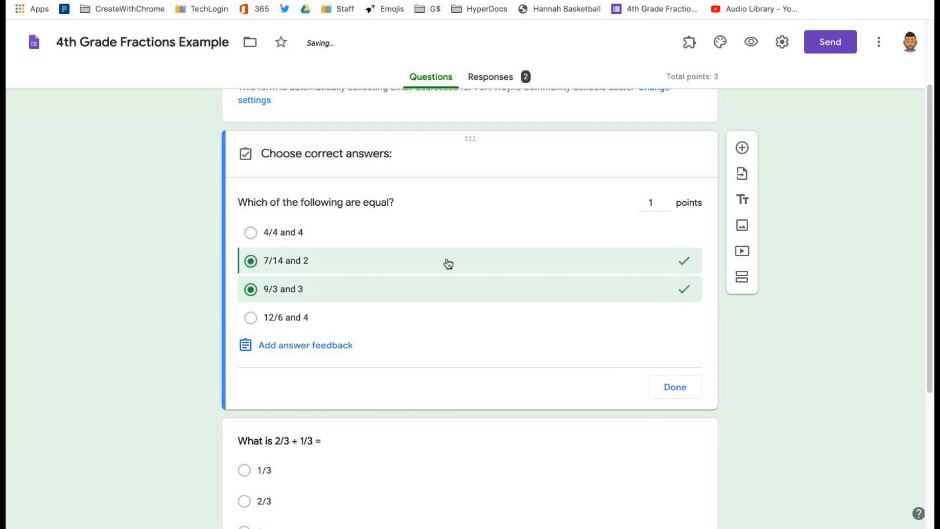
left_click(683, 263)
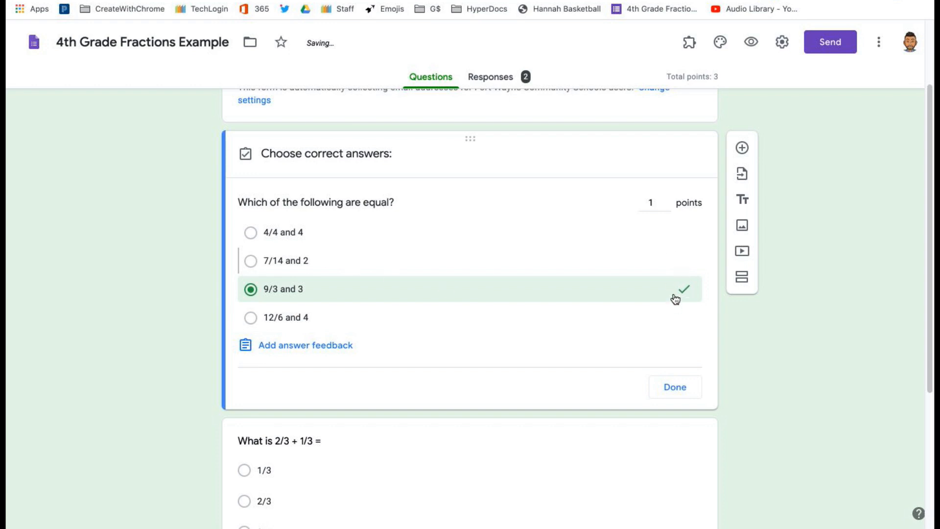
left_click(673, 387)
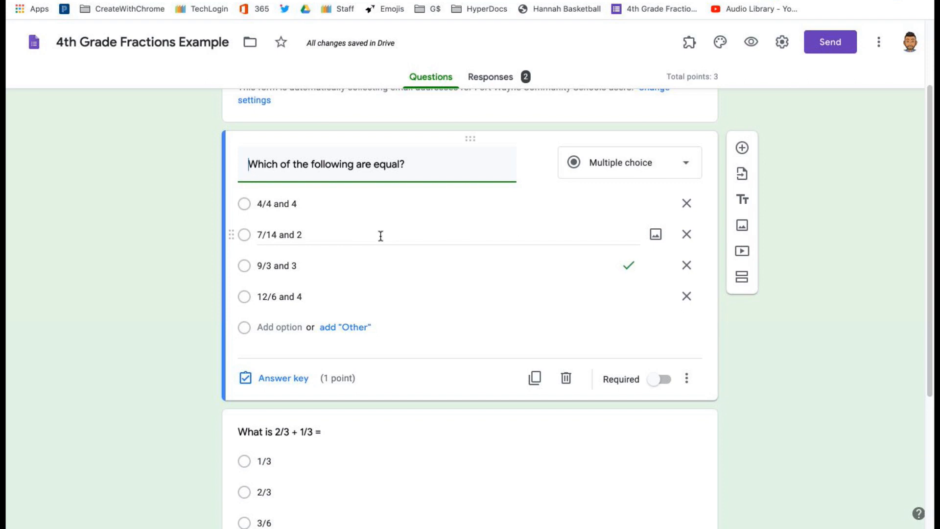
Open the answer key of the long-answer pizza question and view its points and answer feedback options without adding feedback
scroll(721, 378, "down", 4)
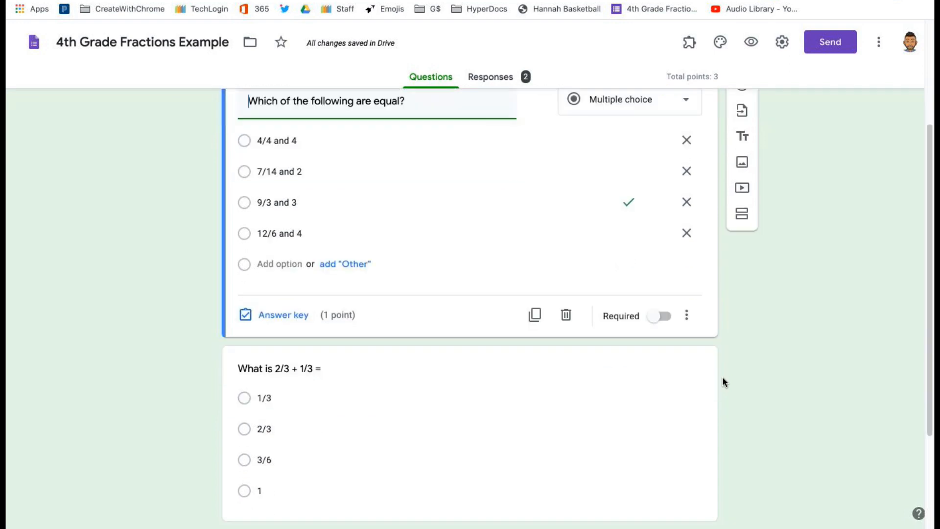
left_click(488, 227)
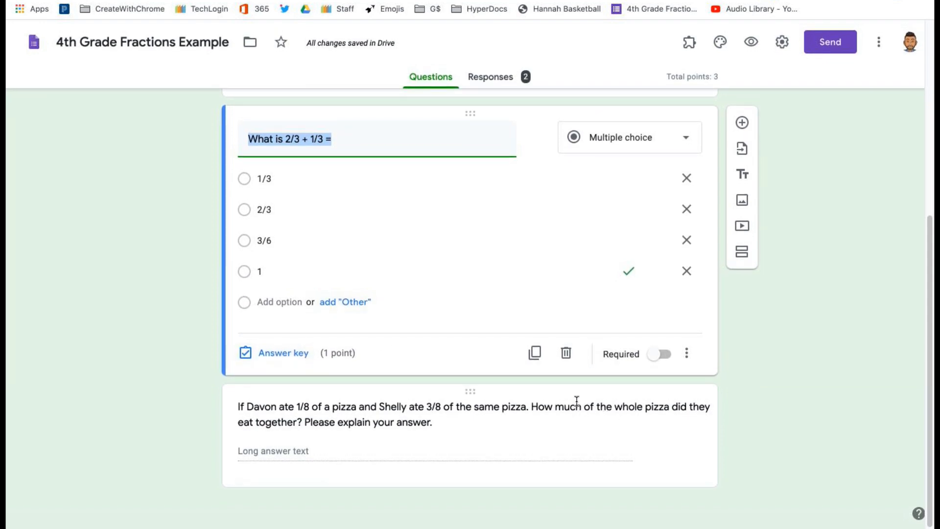
left_click(527, 416)
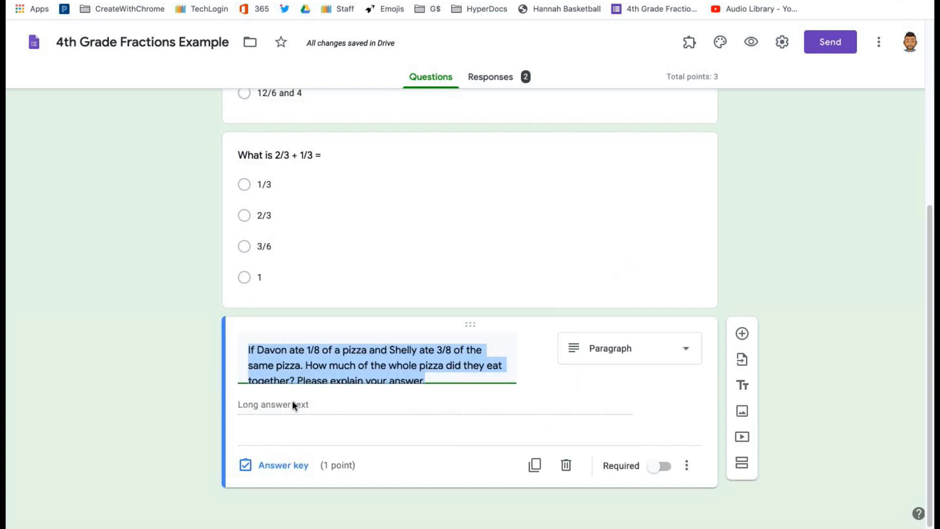
left_click(273, 464)
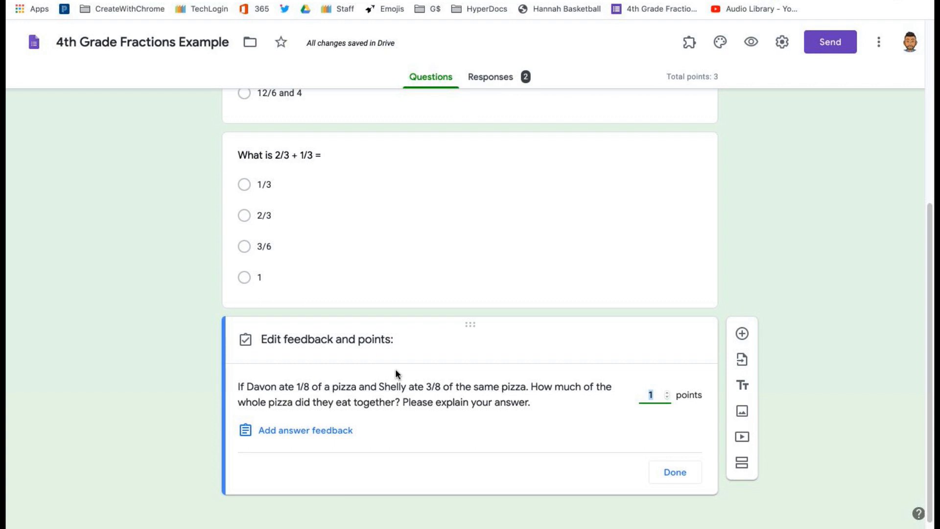
left_click(296, 431)
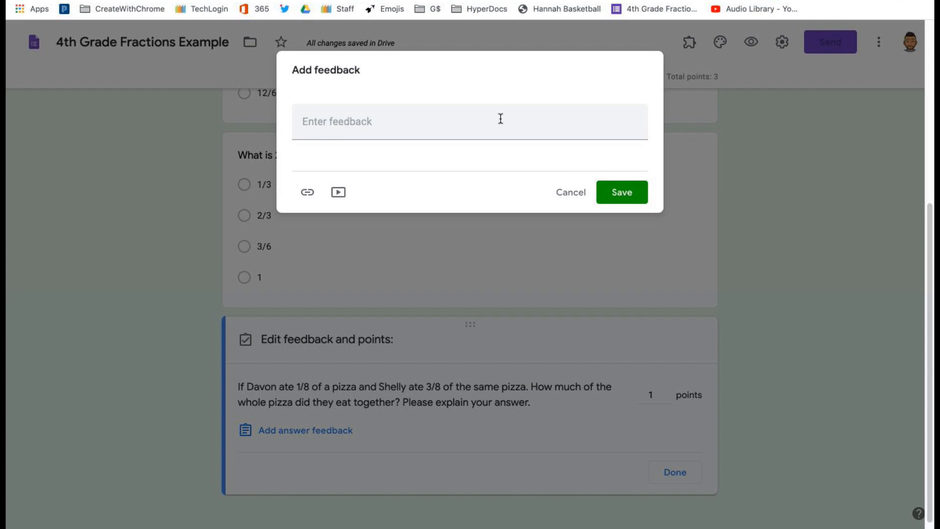
left_click(562, 195)
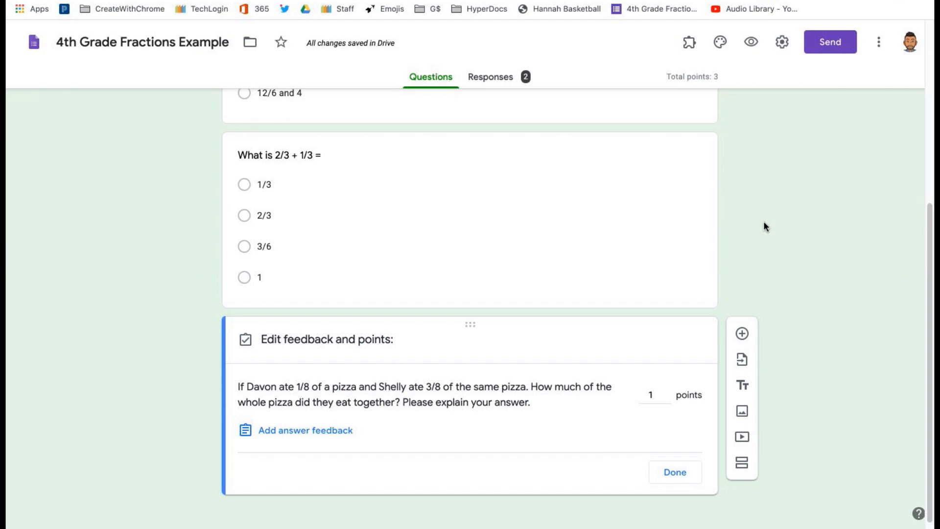
Copy a shortened link to the 4th Grade Fractions quiz from its sending options and close them
scroll(763, 221, "up", 1)
scroll(762, 222, "down", 1)
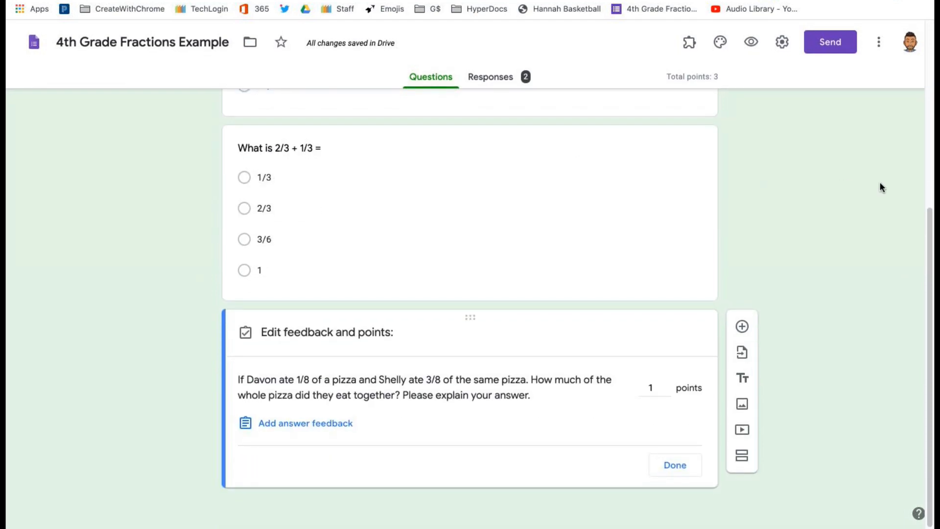
scroll(879, 186, "up", 6)
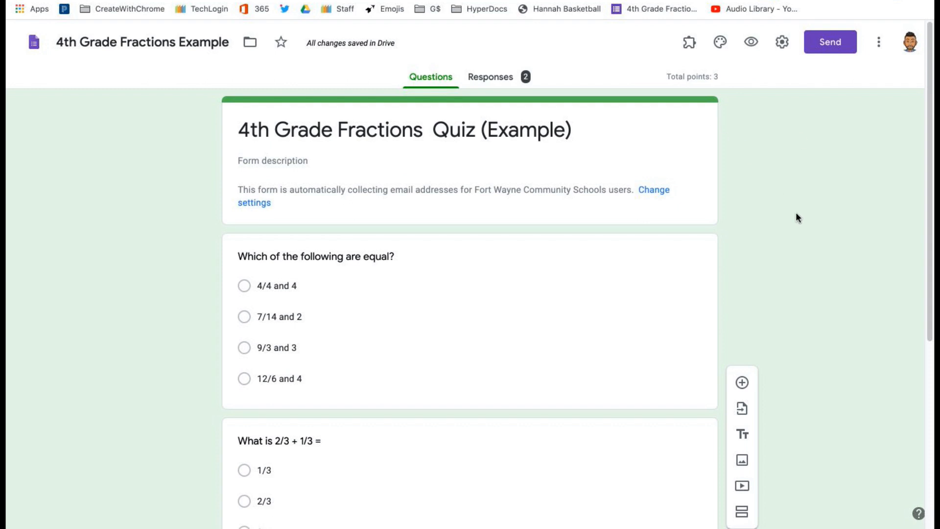
left_click(830, 42)
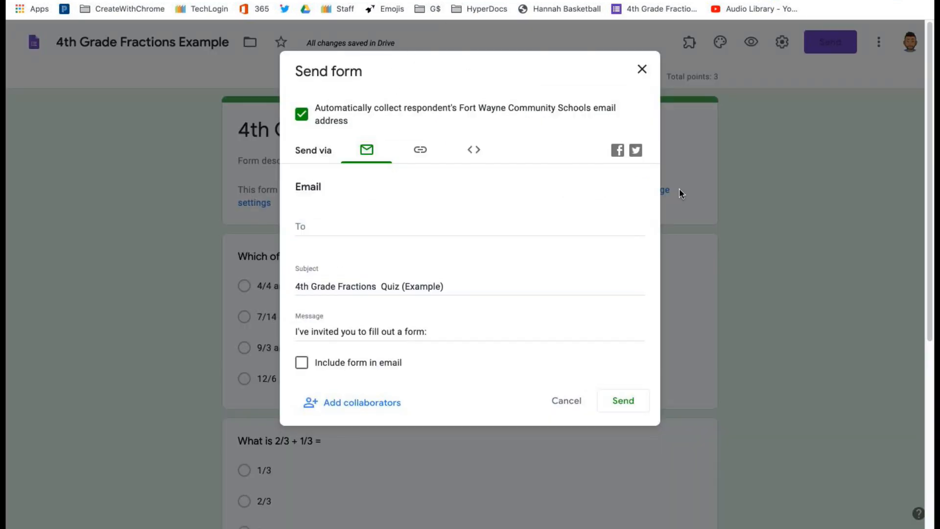
left_click(420, 152)
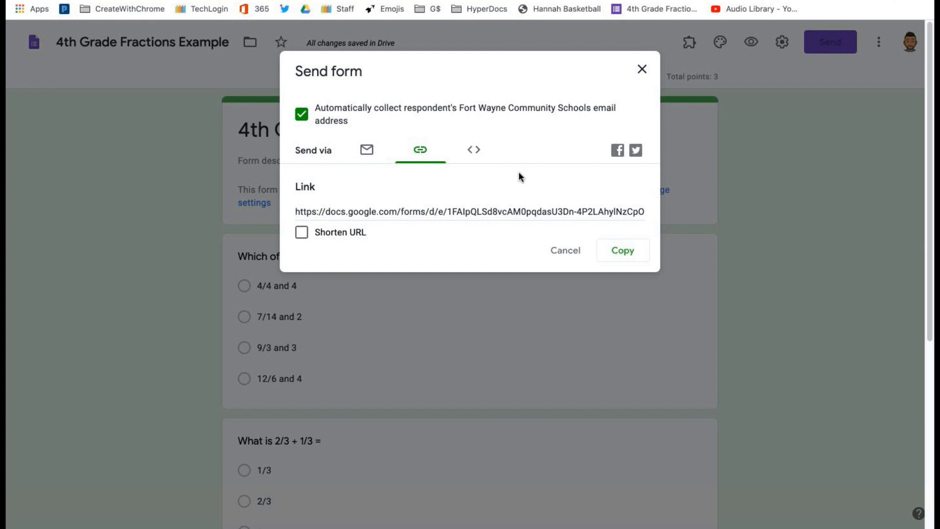
left_click(302, 233)
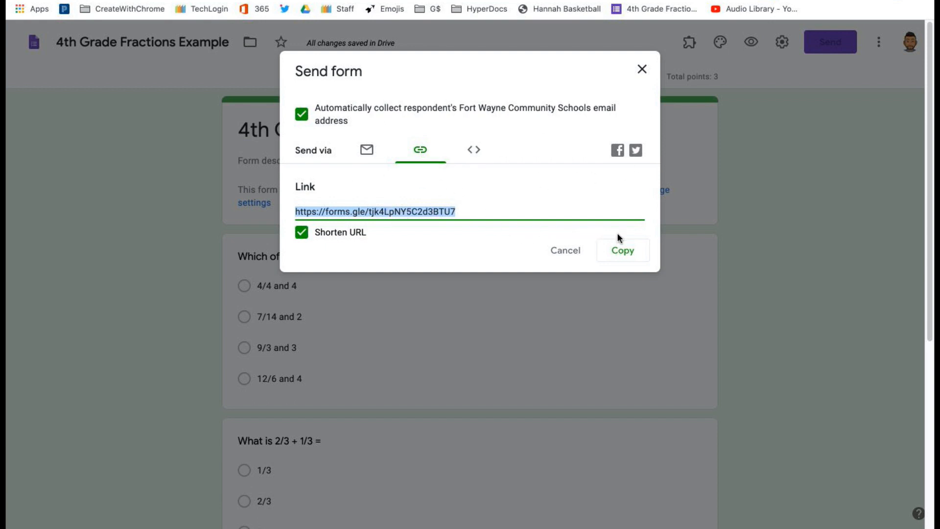
left_click(623, 257)
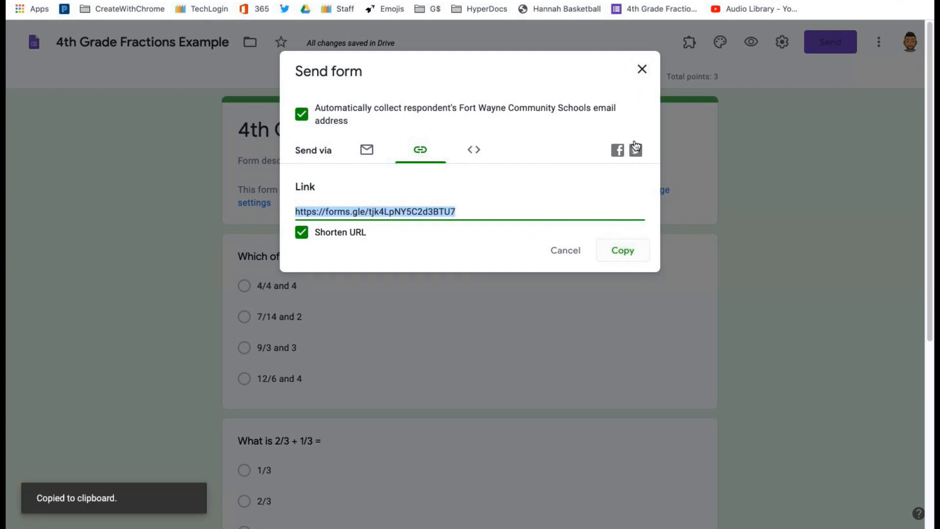
left_click(640, 72)
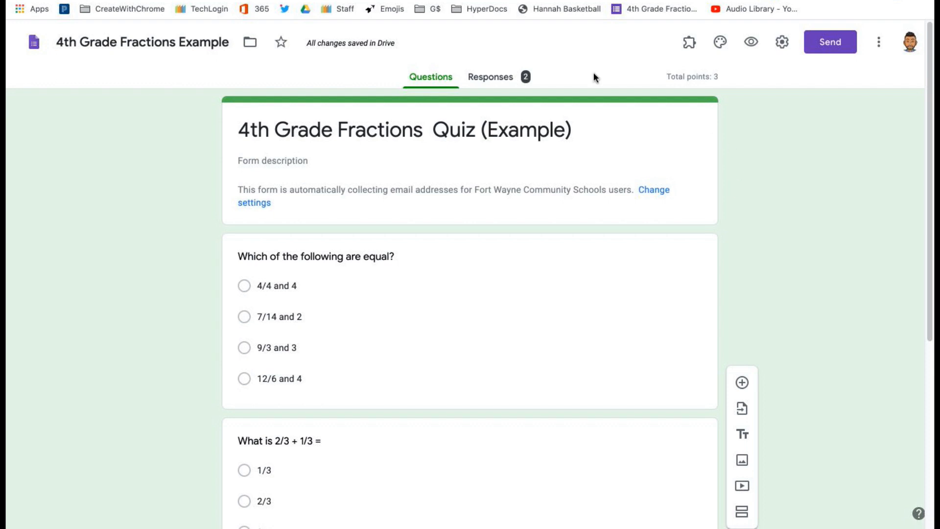
Review the summary of the quiz responses, including insights, frequently missed questions, scores and the answer charts for each question
left_click(494, 79)
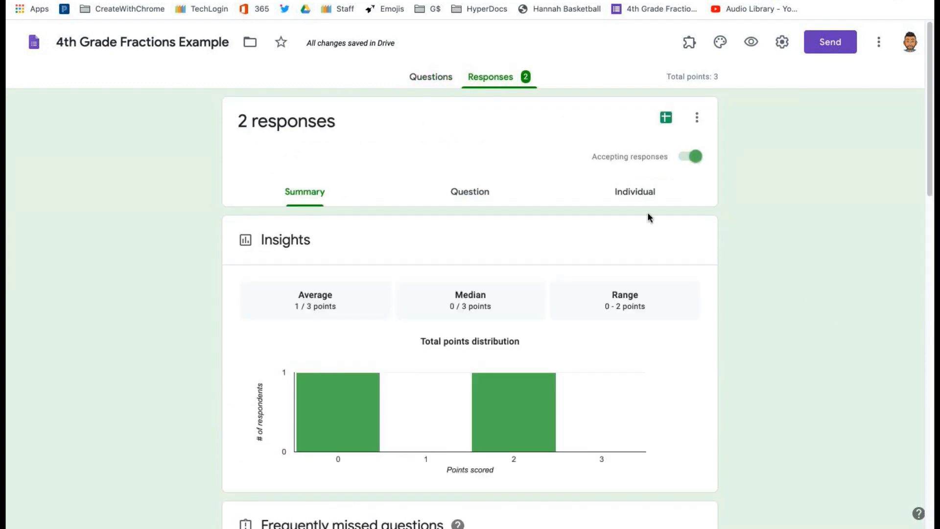
scroll(857, 318, "down", 1)
scroll(856, 318, "up", 1)
scroll(706, 294, "down", 2)
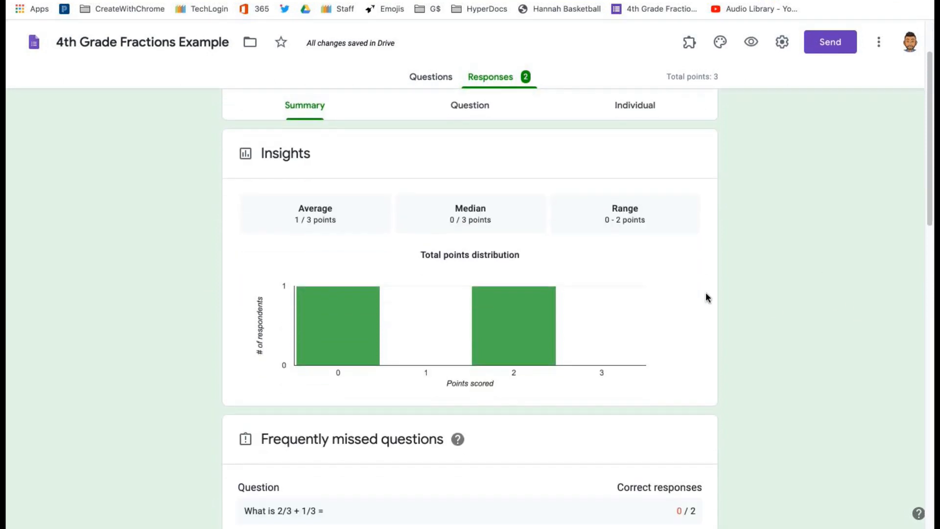
scroll(705, 292, "down", 5)
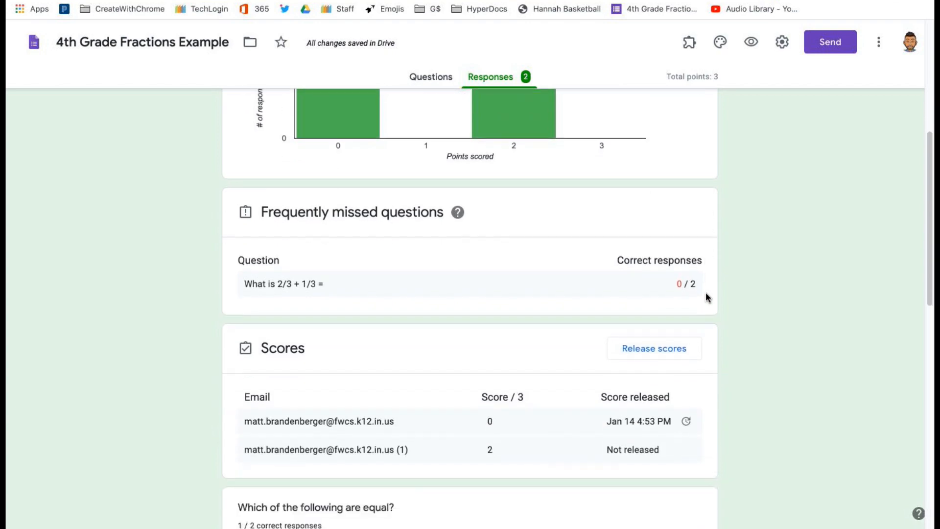
scroll(706, 294, "down", 5)
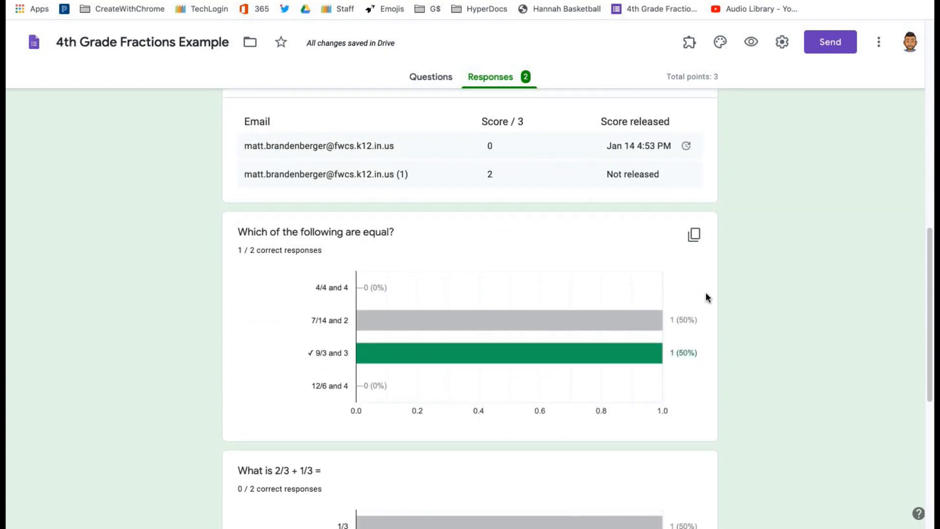
scroll(705, 297, "down", 8)
scroll(705, 297, "up", 13)
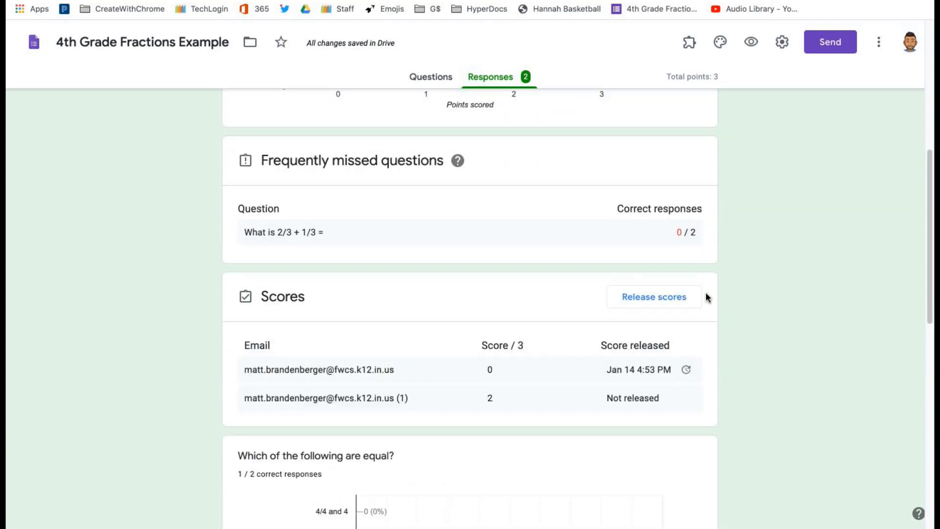
scroll(705, 297, "up", 7)
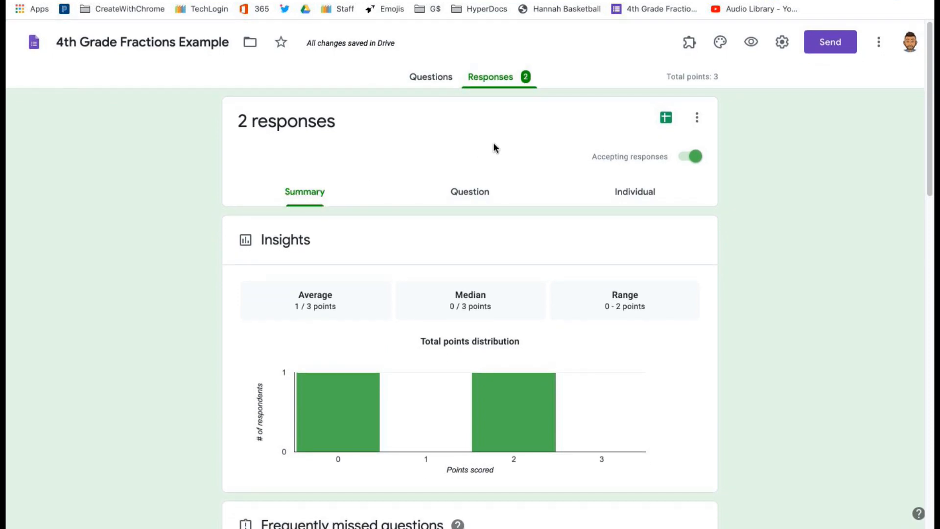
Examine the responses by question for "Which of the following are equal?" and the first individual respondent's graded quiz
left_click(460, 193)
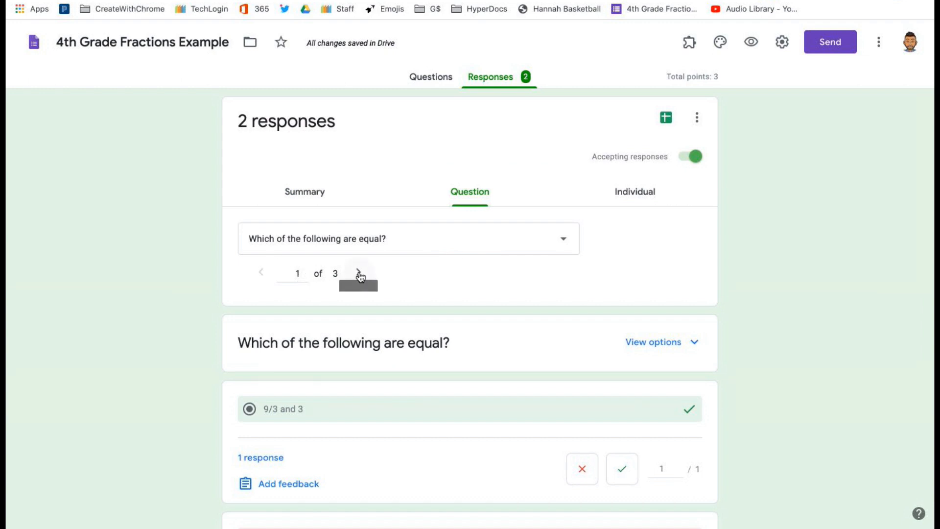
scroll(500, 373, "down", 3)
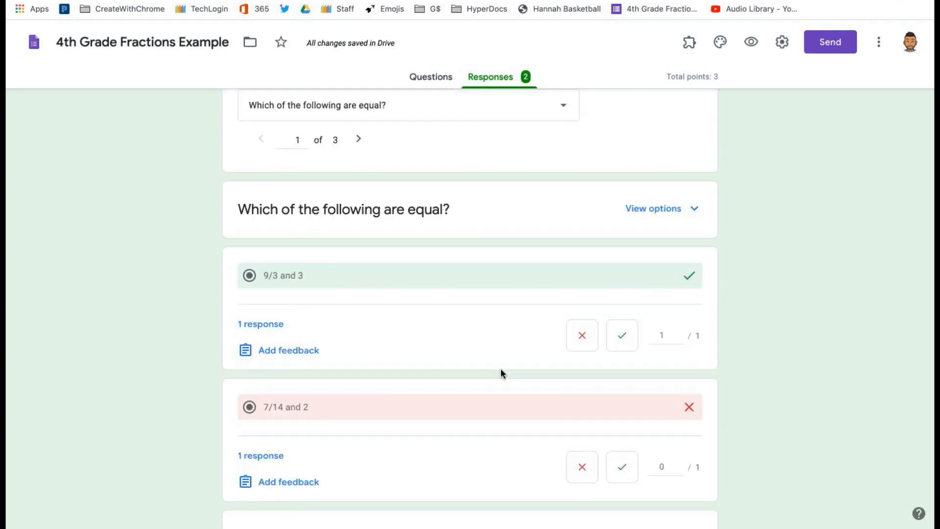
scroll(500, 373, "up", 3)
left_click(628, 192)
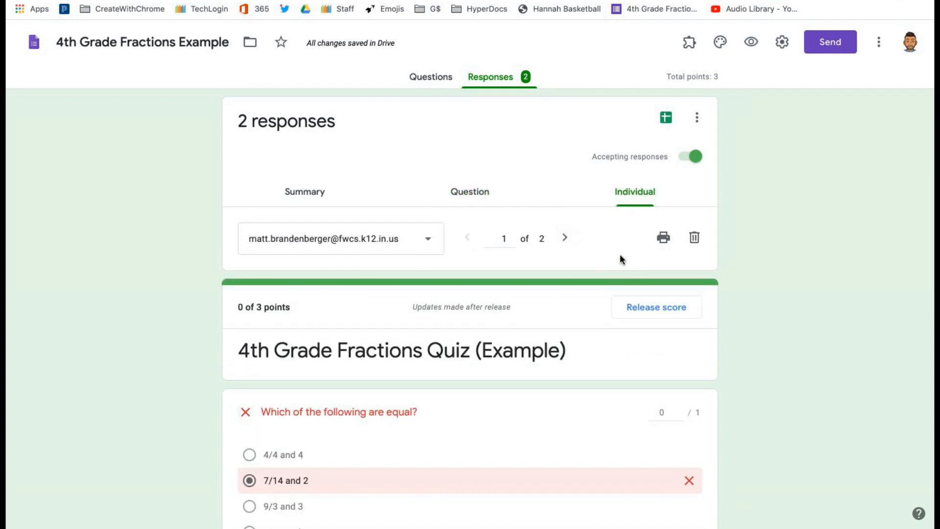
scroll(612, 309, "down", 2)
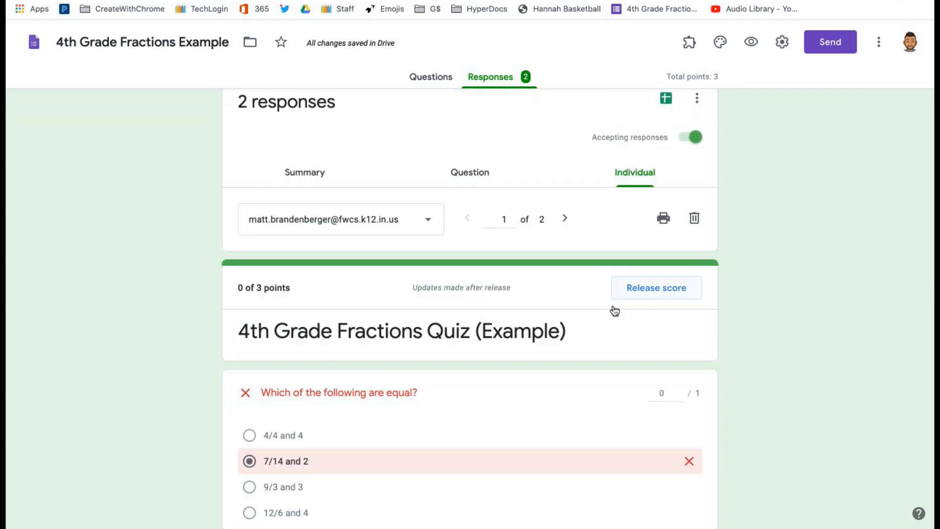
scroll(614, 311, "up", 2)
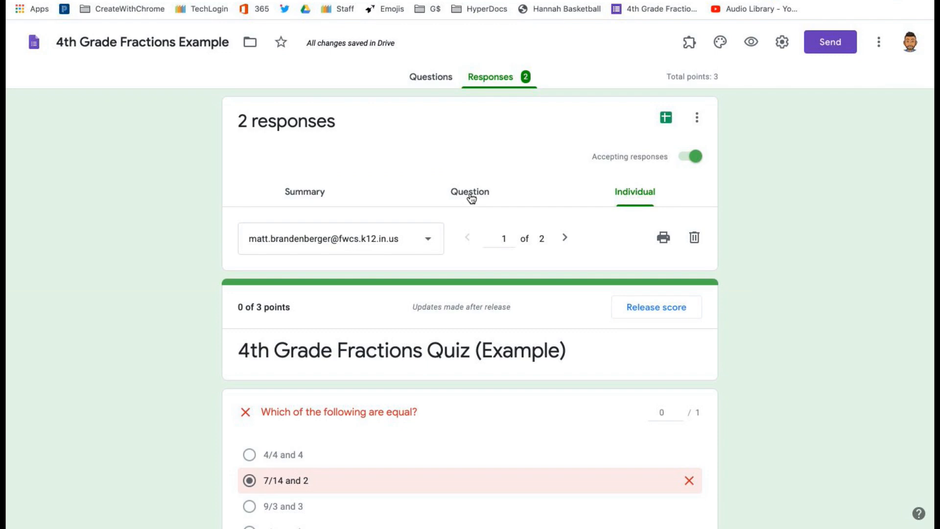
Return to the responses by question and examine the grading options from the first question through to the long-answer pizza question
left_click(471, 196)
scroll(489, 334, "down", 4)
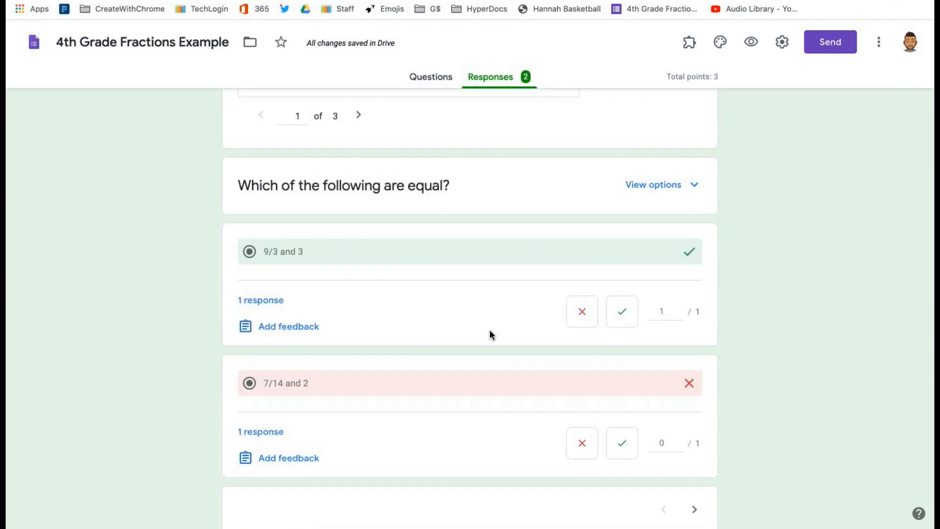
scroll(489, 329, "down", 1)
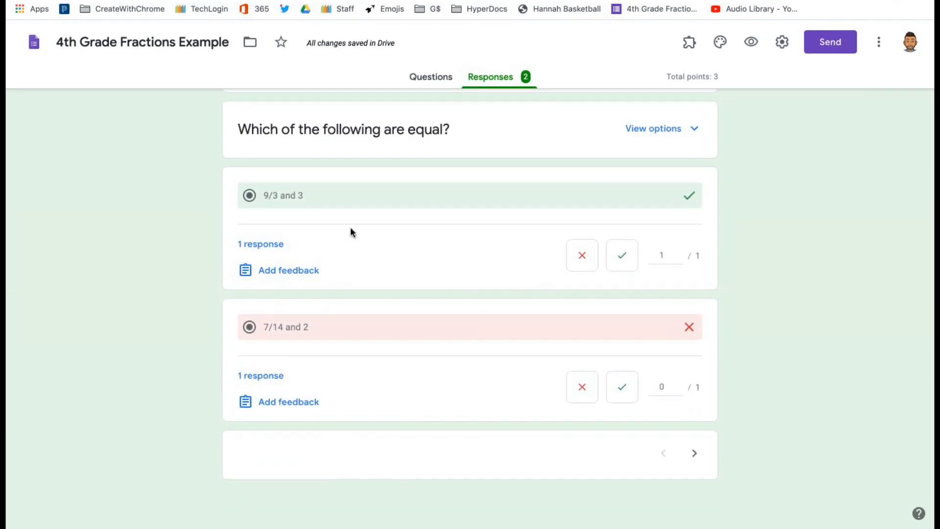
scroll(338, 194, "up", 4)
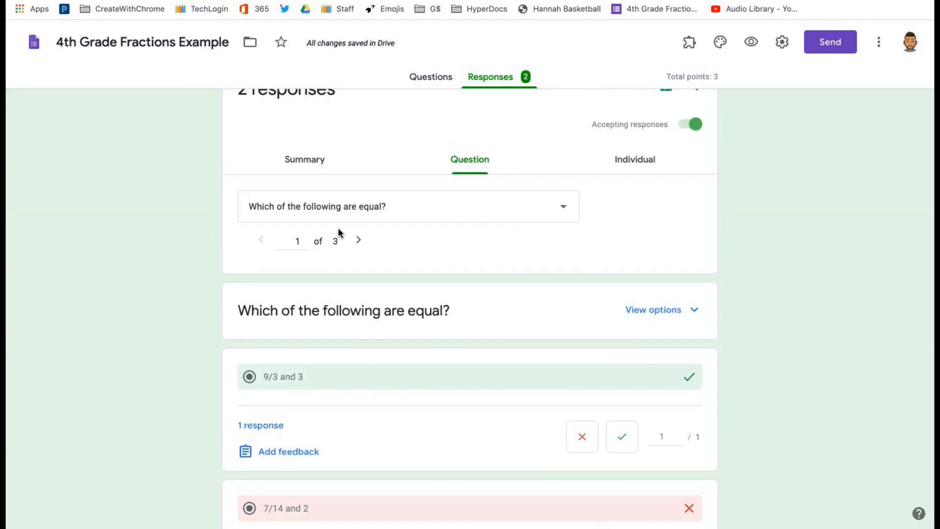
left_click(359, 241)
left_click(359, 240)
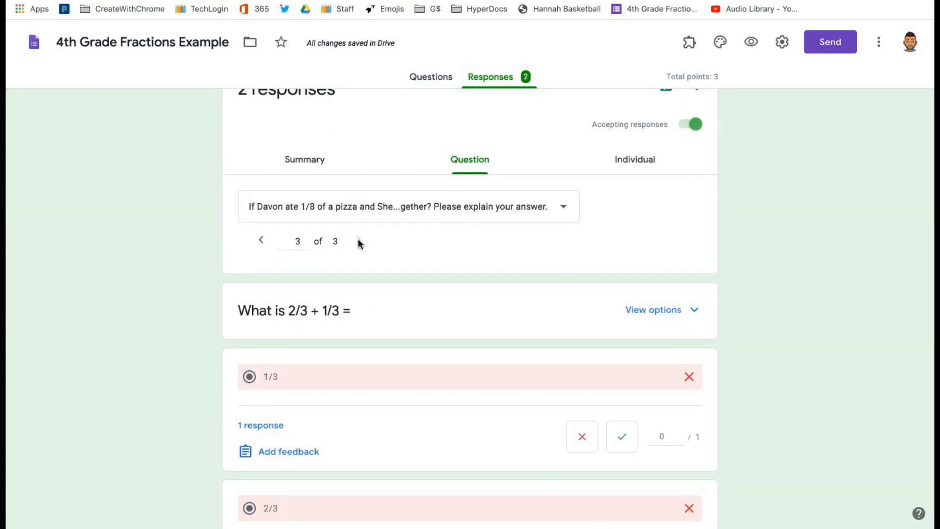
scroll(439, 341, "down", 4)
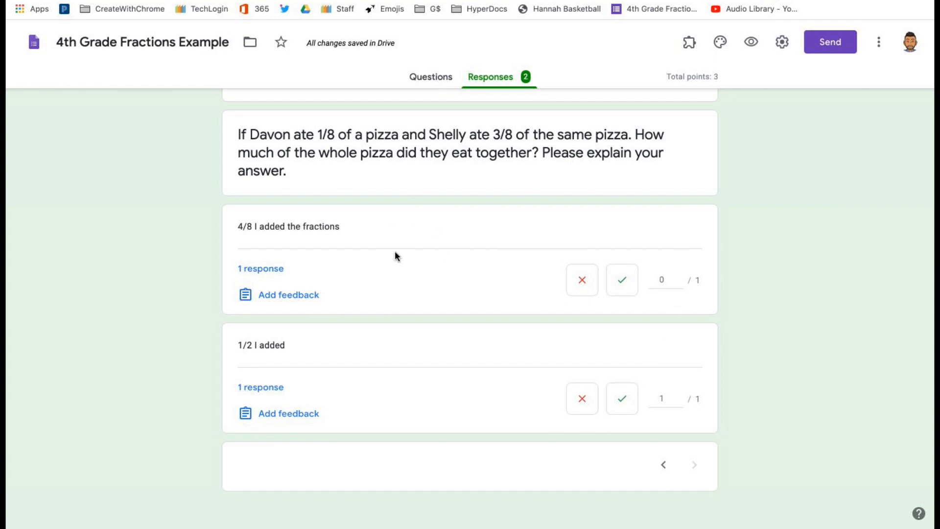
scroll(396, 253, "up", 4)
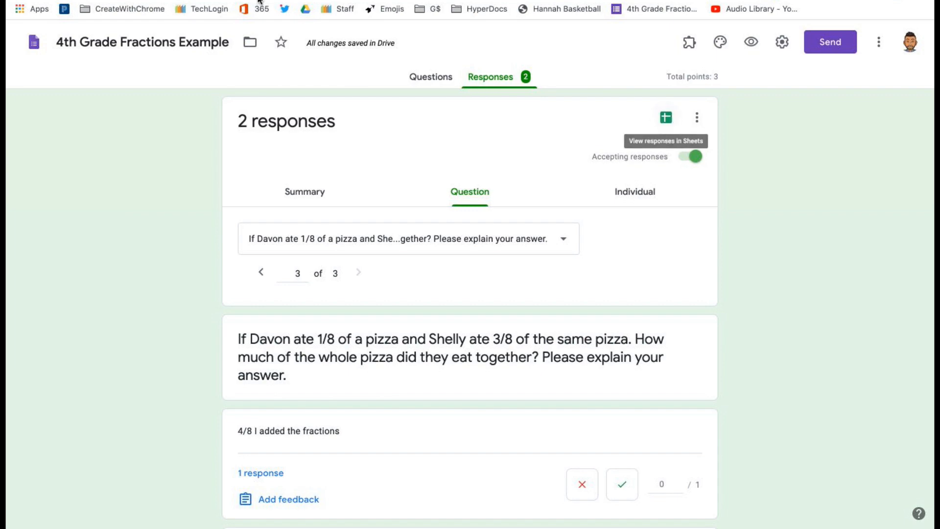
View the 4th Grade Fractions Example responses in their linked spreadsheet and return to the form's responses by question
left_click(34, 1)
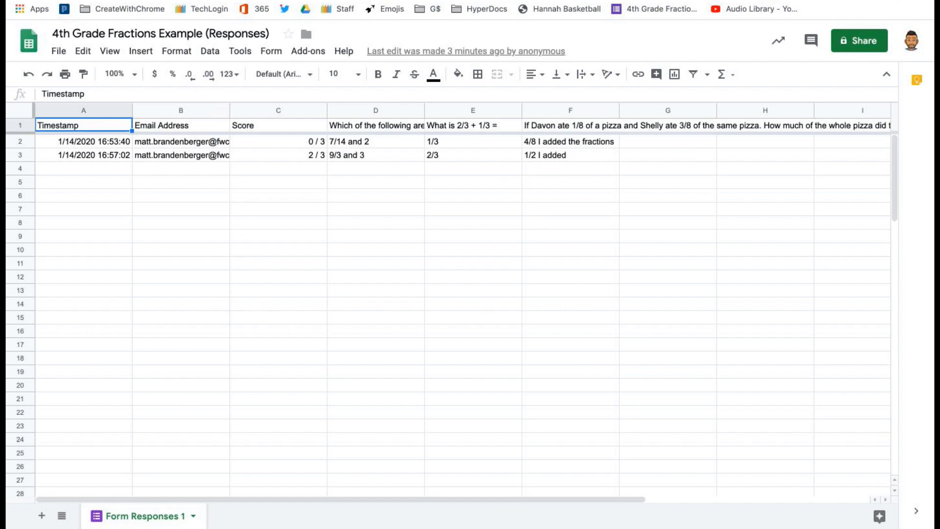
key("ctrl+shift+Tab")
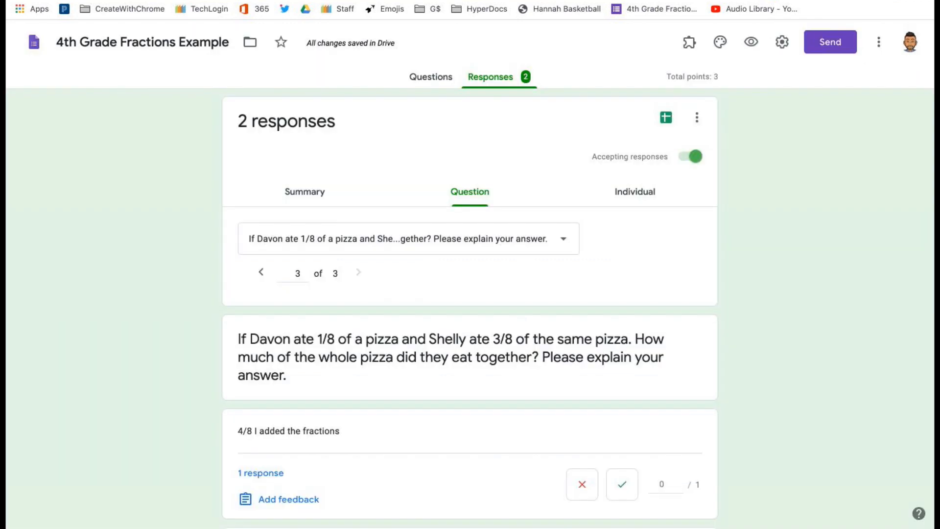
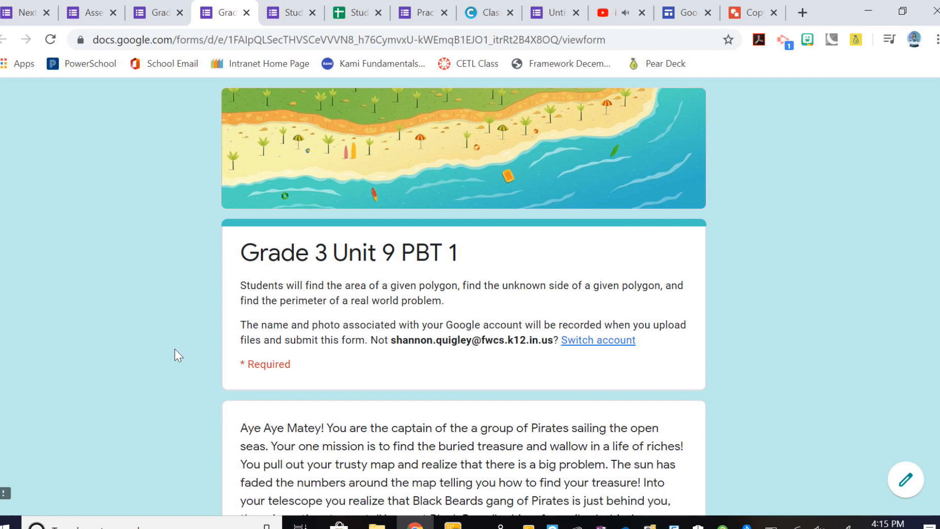
In the Grade 3 Unit 9 PBT 1 form, answer the pirate question with "Option 1: Head towards the island" and continue
scroll(175, 349, "down", 1)
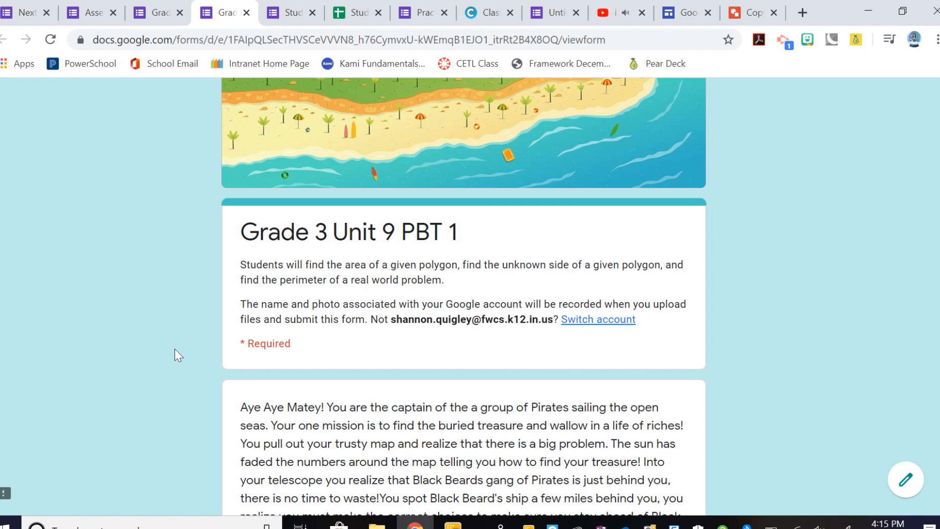
scroll(174, 348, "down", 3)
scroll(175, 348, "down", 2)
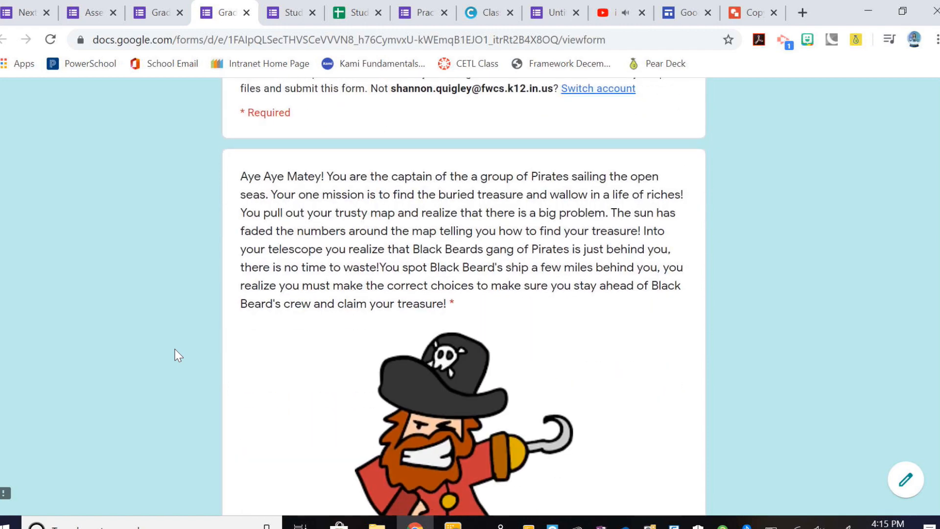
scroll(174, 348, "down", 2)
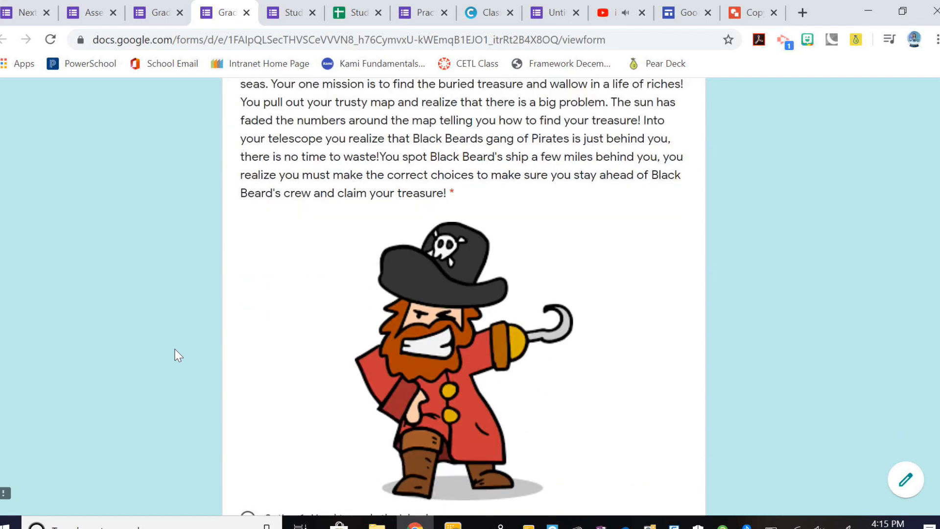
scroll(175, 348, "down", 4)
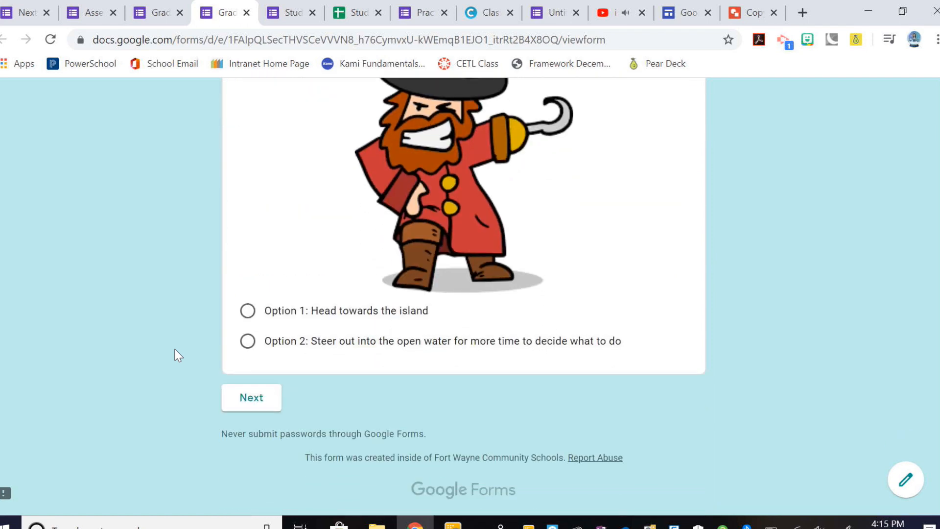
left_click(247, 315)
left_click(277, 397)
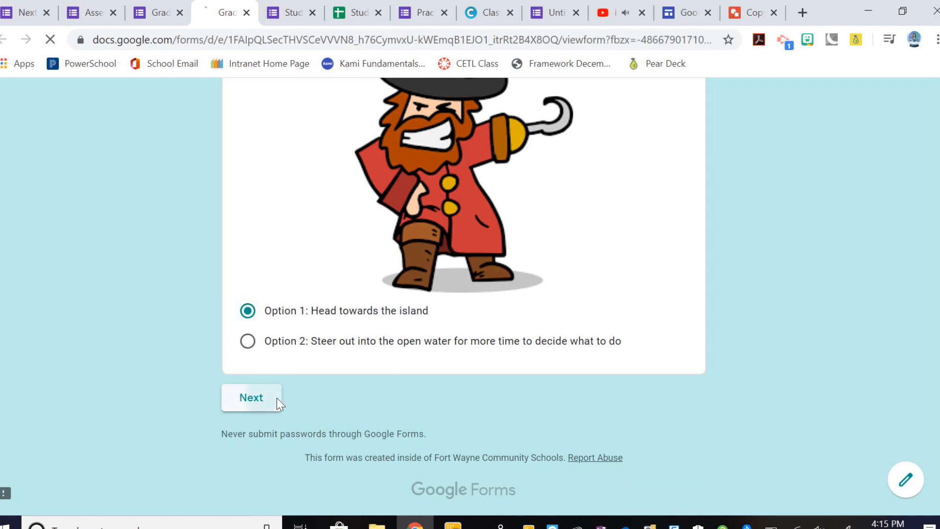
Answer the island perimeter question with 36 miles, look through the following secret passage section, and go back to the island question
scroll(277, 403, "down", 8)
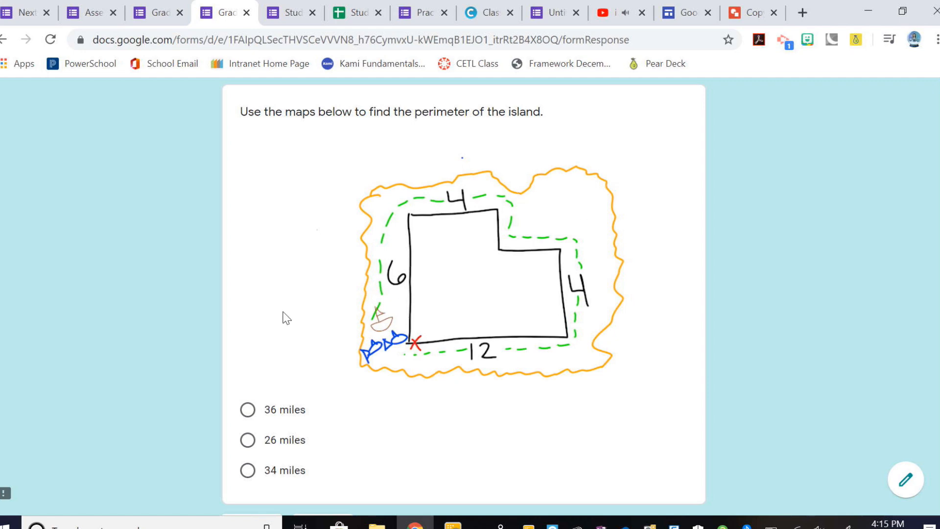
scroll(286, 318, "down", 1)
left_click(247, 373)
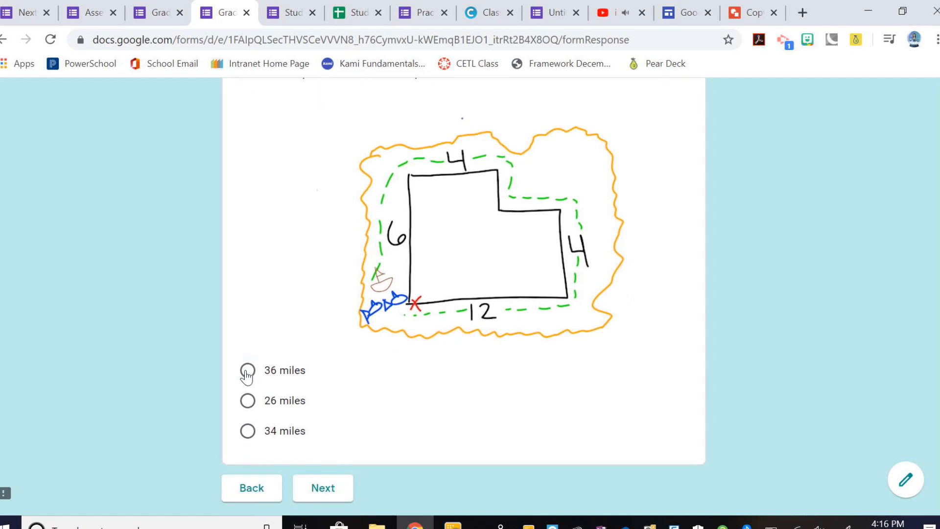
left_click(334, 490)
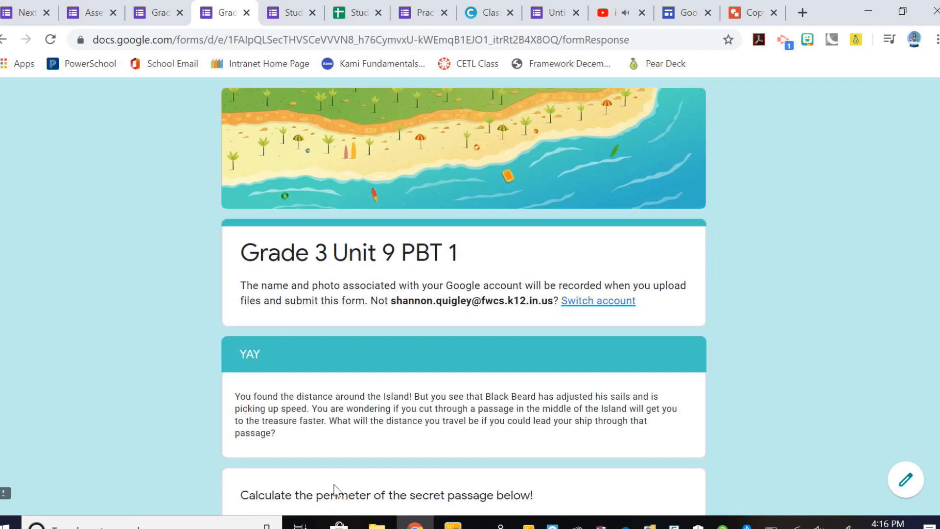
scroll(334, 490, "down", 5)
scroll(335, 491, "down", 5)
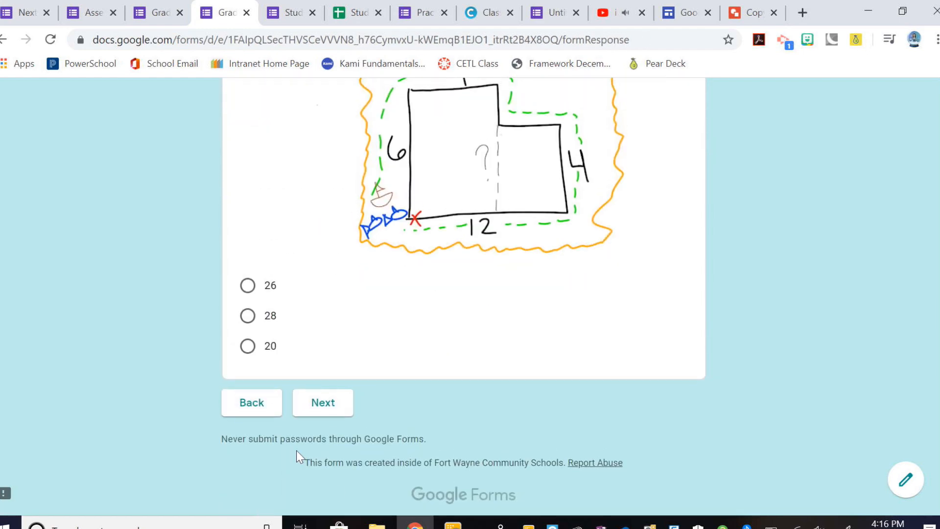
left_click(268, 423)
Set the island perimeter answer to 34 miles, continue to the next section, and examine its video and follow-up question
scroll(497, 343, "down", 10)
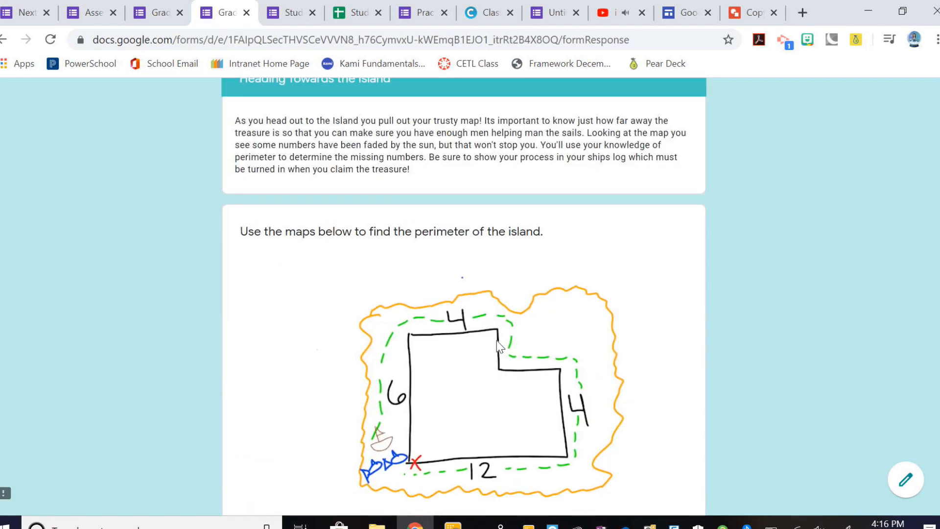
left_click(248, 334)
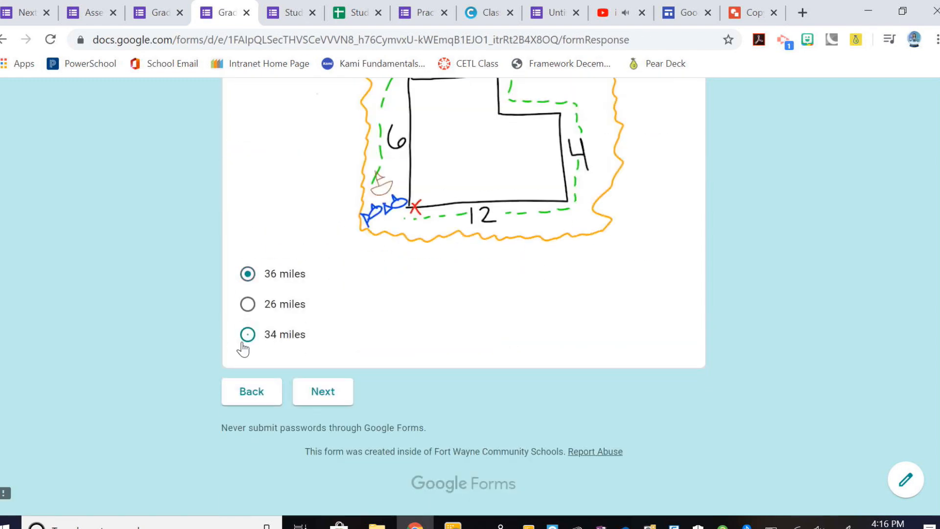
left_click(329, 393)
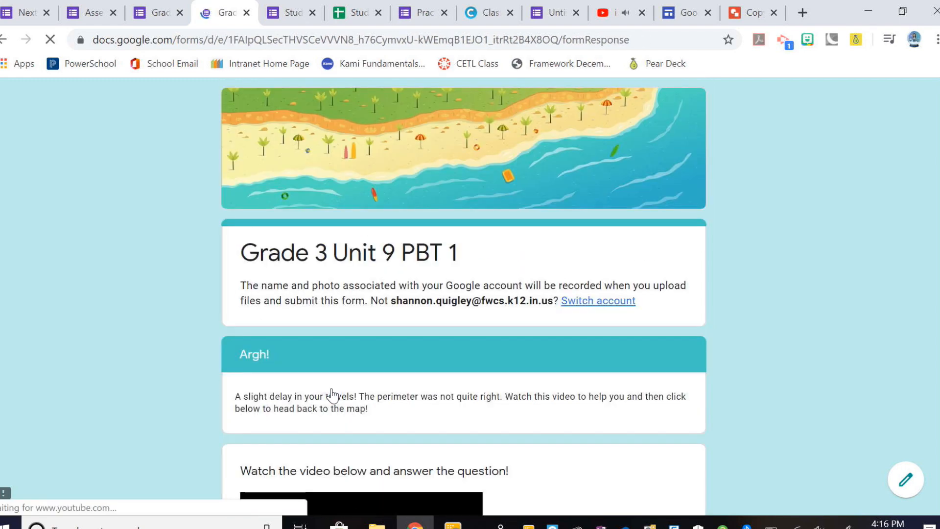
scroll(333, 395, "down", 4)
scroll(333, 395, "down", 2)
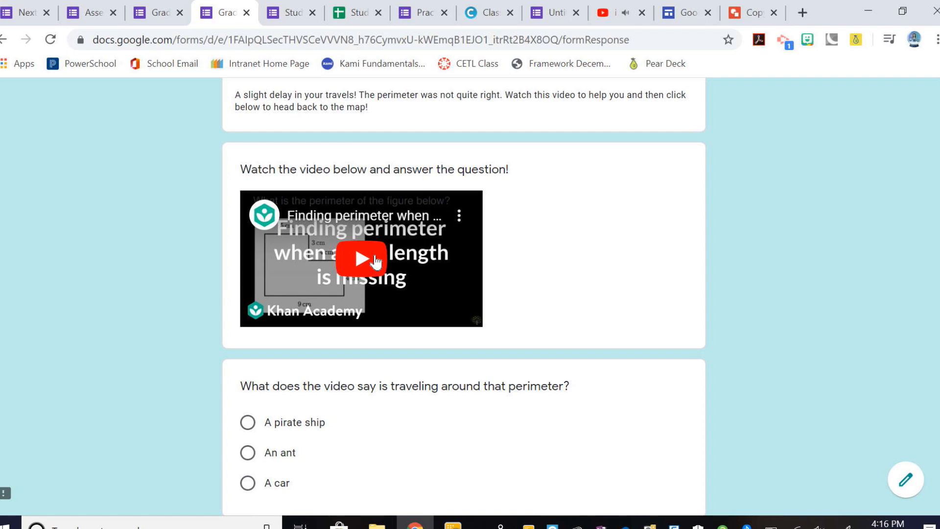
scroll(375, 263, "up", 1)
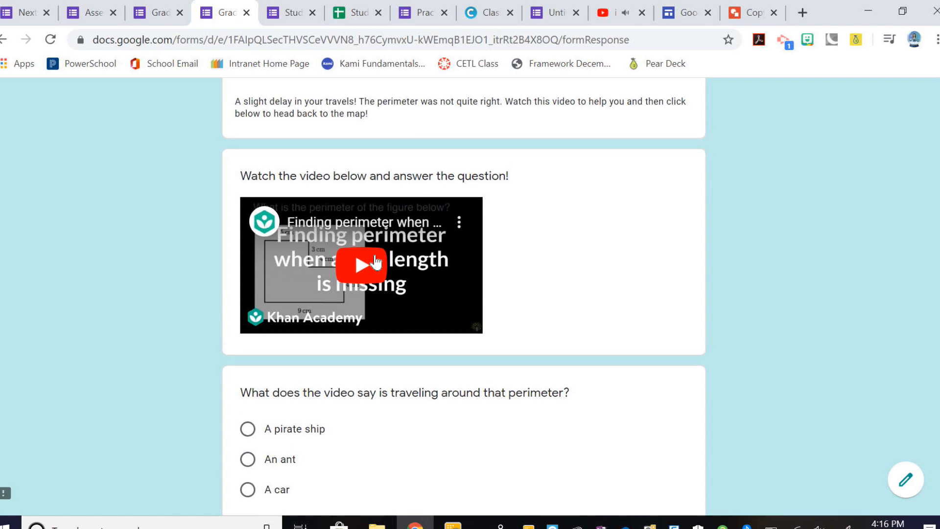
Switch to the integratED LiveStream page on YouTube and close it
left_click(629, 14)
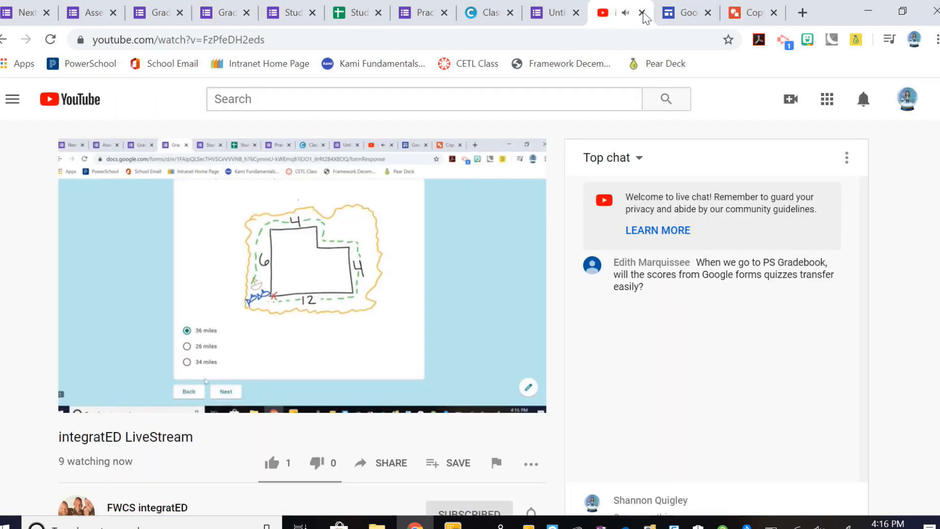
left_click(641, 14)
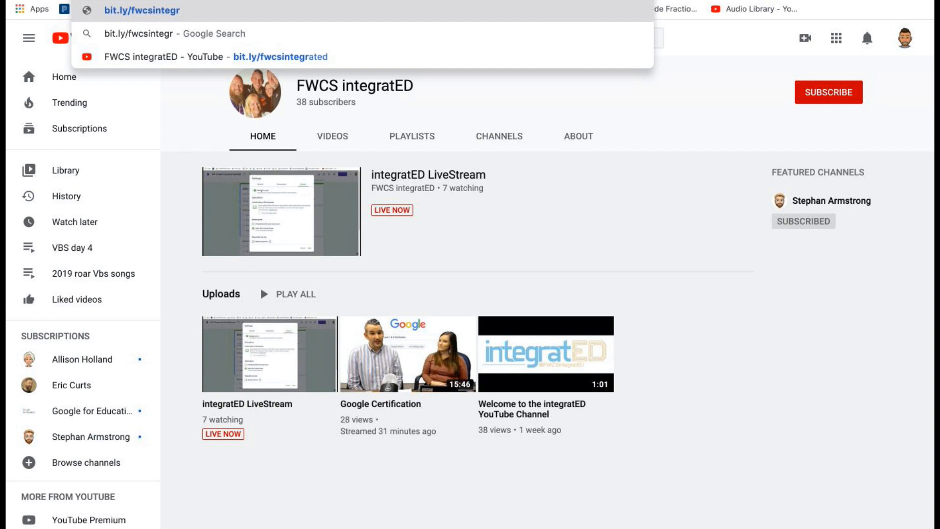
Replace the partly entered web address with bitly.com and open the Bitly link dashboard
key("BackSpace")
key("BackSpace")
key("BackSpace")
key("BackSpace")
key("BackSpace")
key("BackSpace")
key("BackSpace")
key("BackSpace")
key("BackSpace")
key("BackSpace")
key("BackSpace")
key("BackSpace")
key("BackSpace")
key("BackSpace")
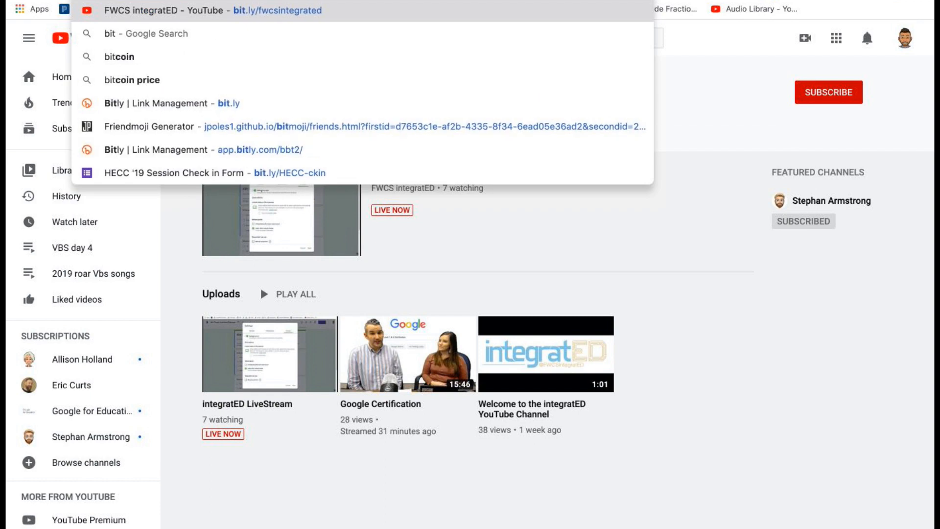
type("ly.cm")
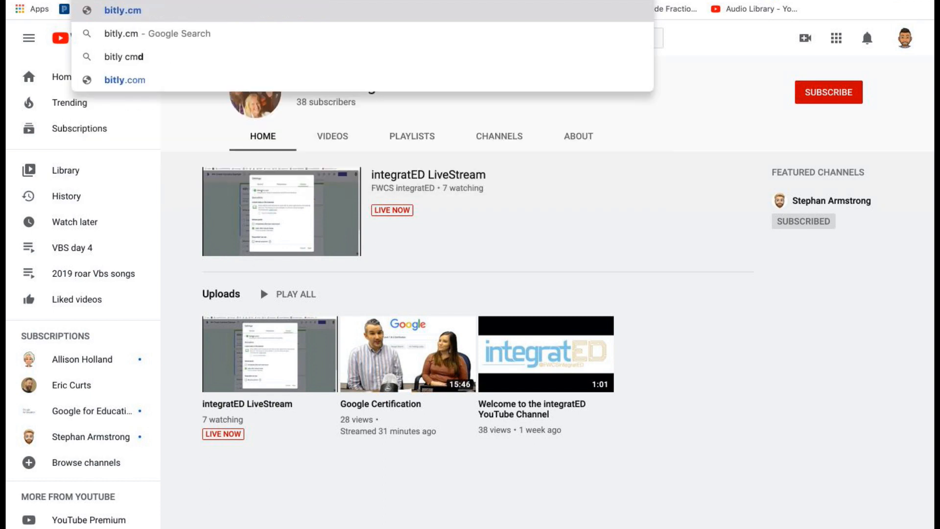
key("BackSpace")
type("o")
key("Return")
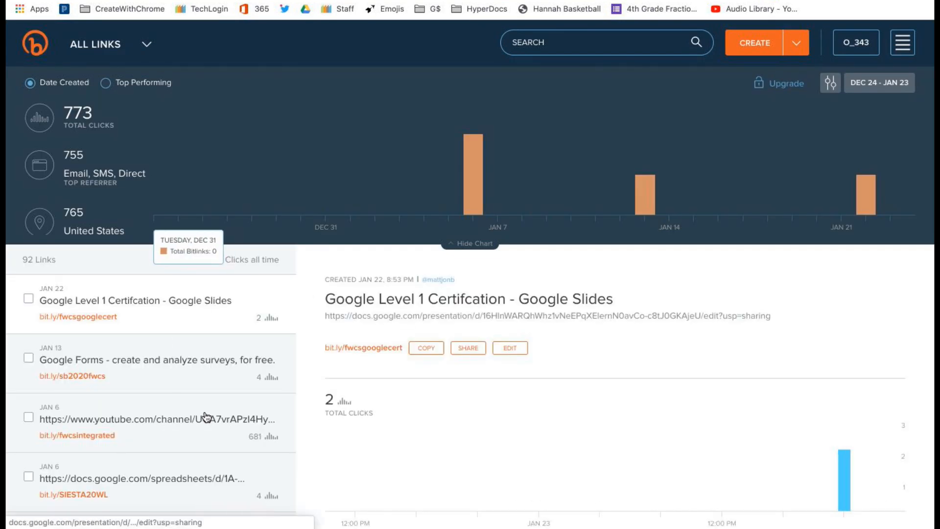
Copy the short link bit.ly/sb2020fwcs of the Google Forms entry dated January 13
scroll(217, 427, "down", 1)
scroll(215, 426, "down", 1)
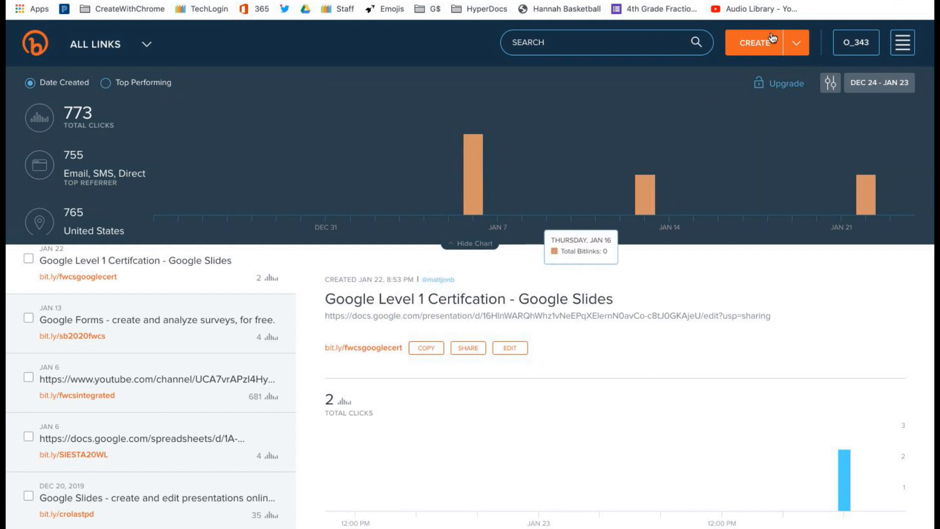
left_click(88, 324)
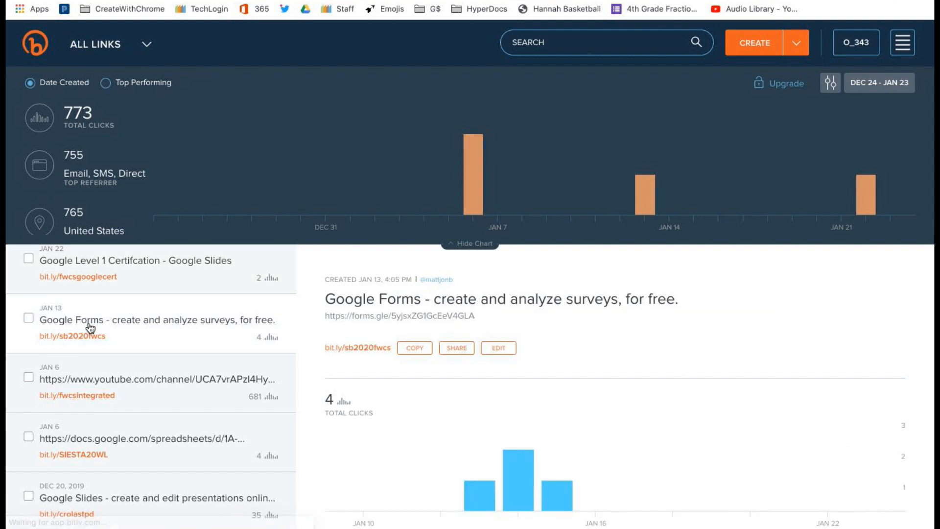
left_click(414, 347)
Find the FWCS integratED YouTube channel through "fwcsin" in the browser's suggestions and open its current integratED LiveStream
type("fwcsin")
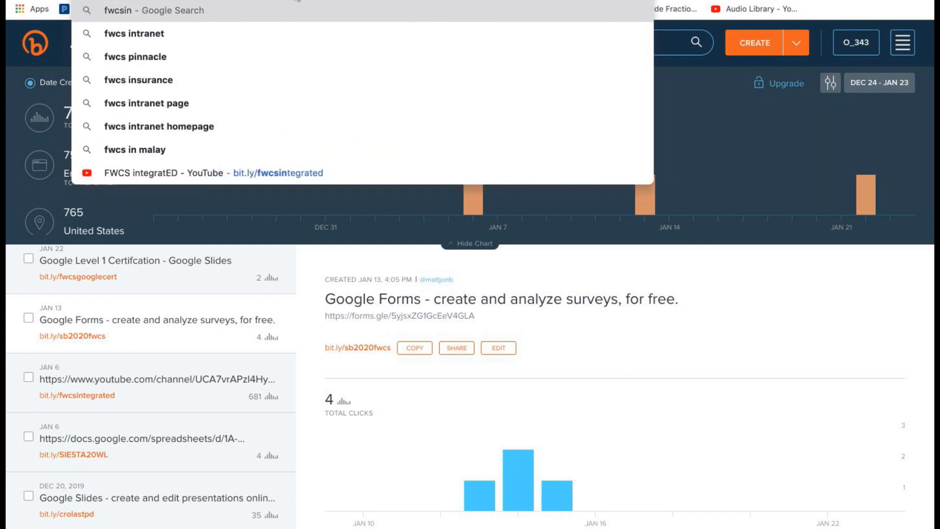
left_click(226, 171)
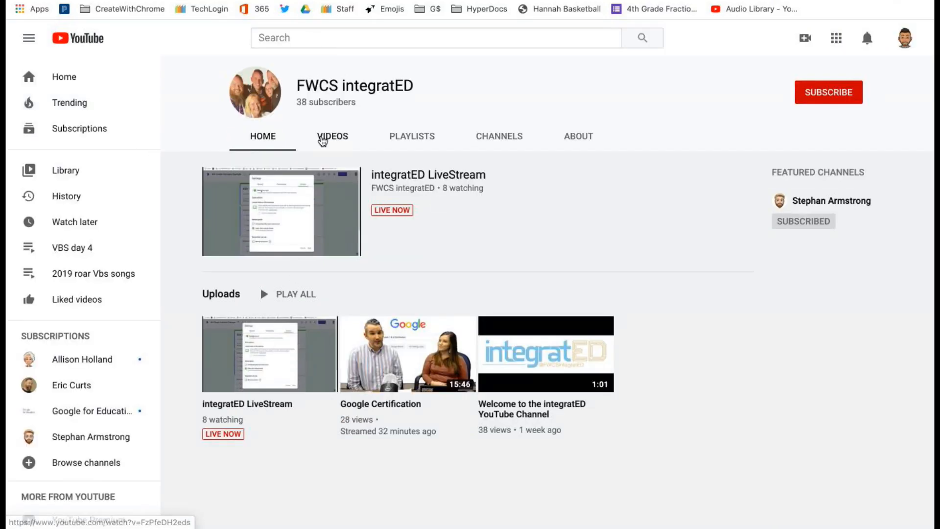
left_click(386, 177)
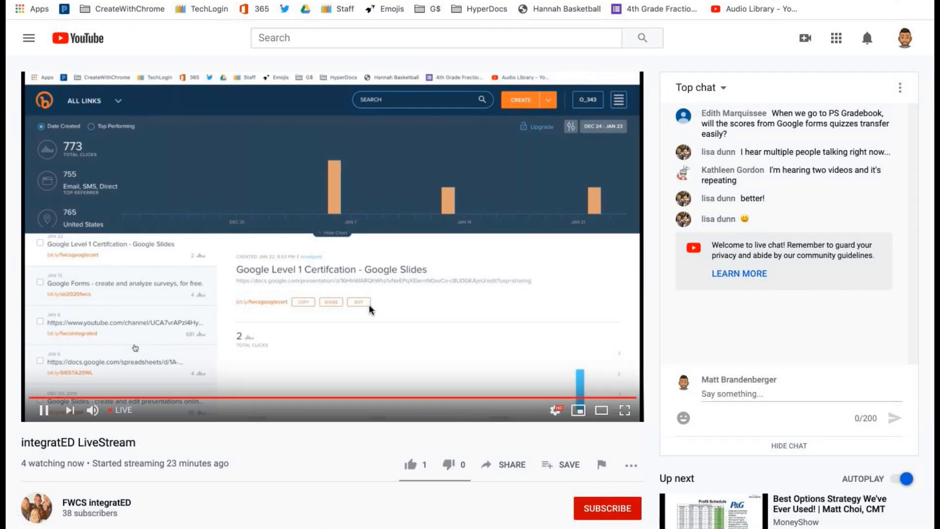
left_click(732, 394)
key("ctrl+v")
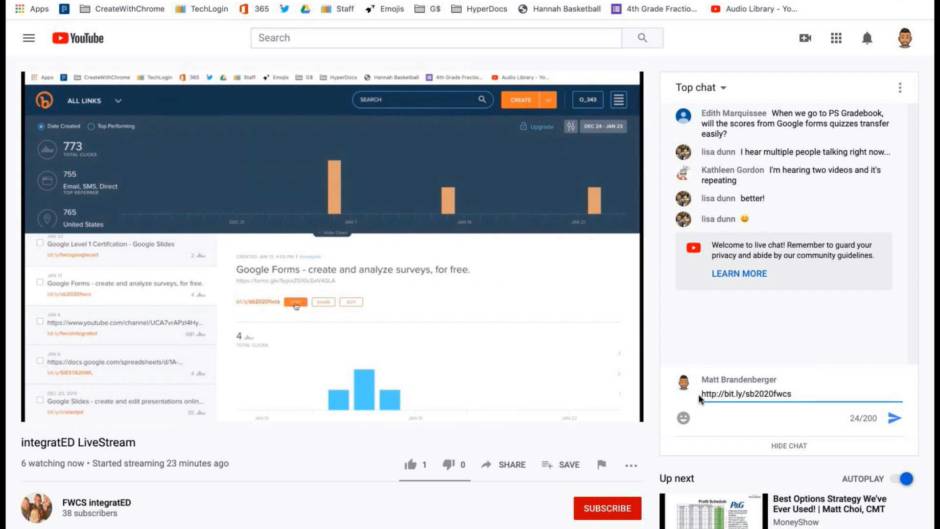
type("You'll w")
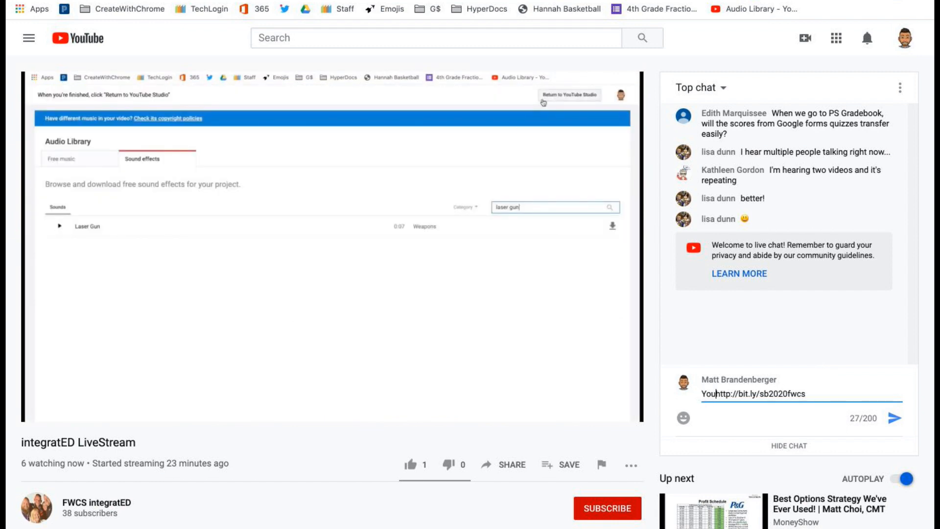
type("ant to use")
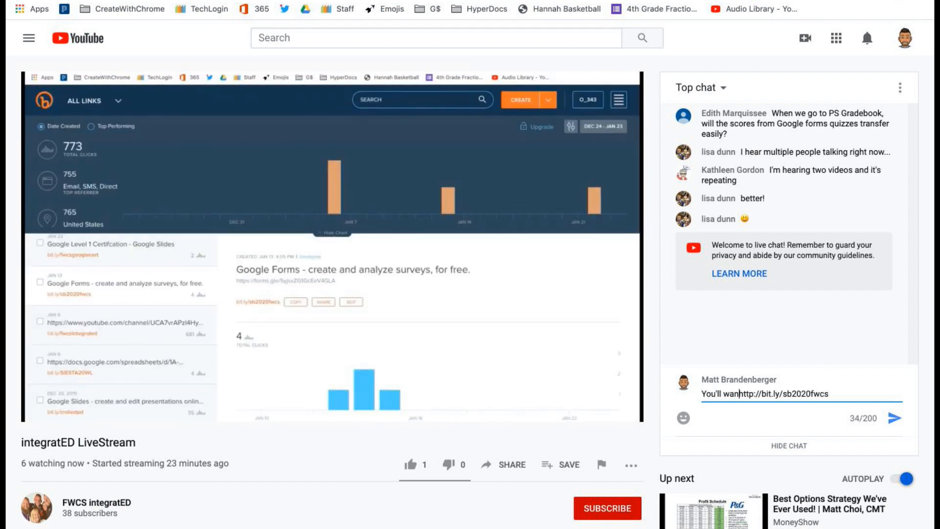
type(" this in a")
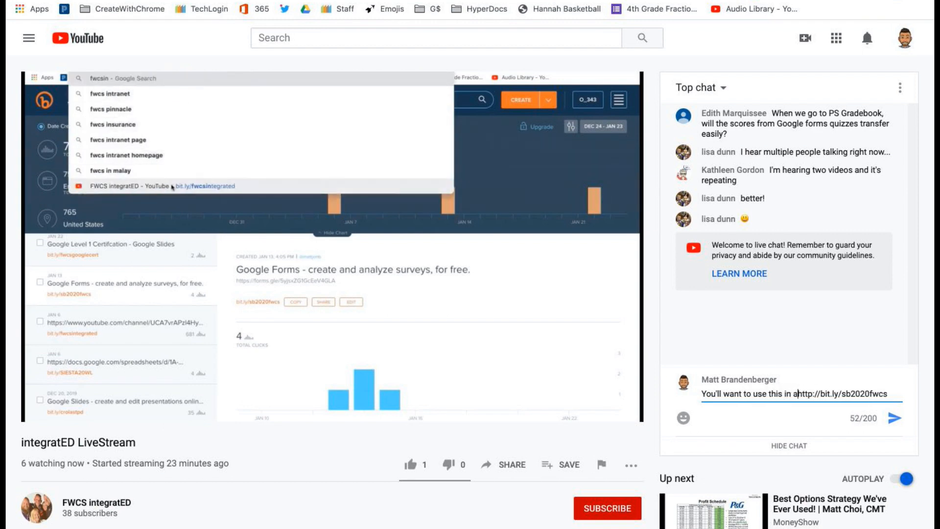
type(" couple ")
type("minutes")
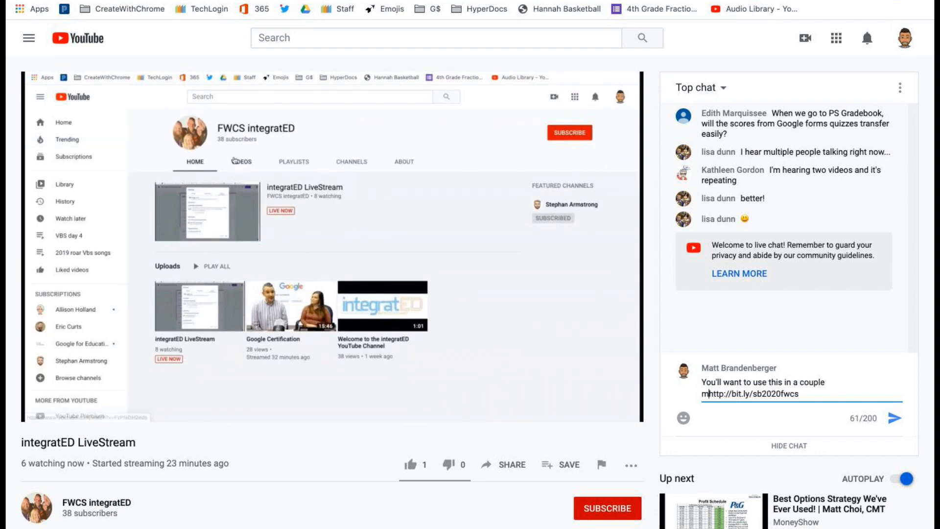
type(":")
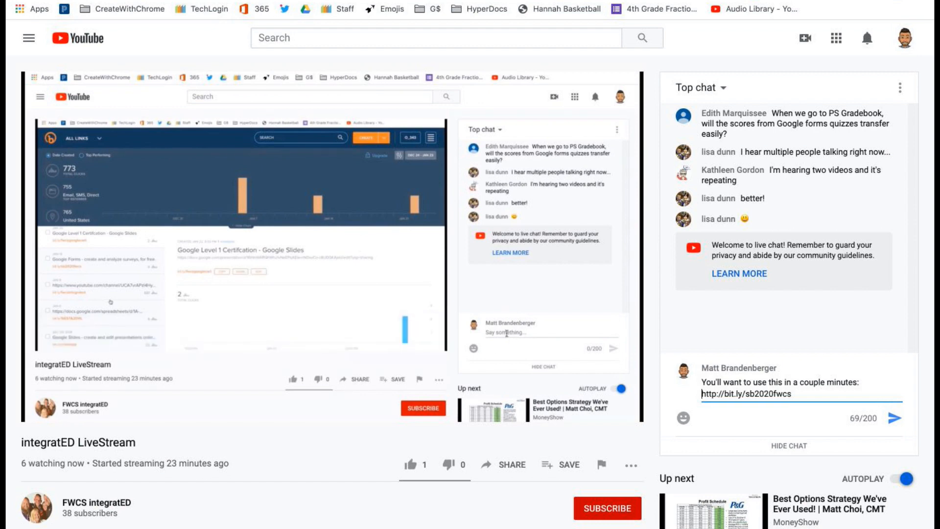
key("Return")
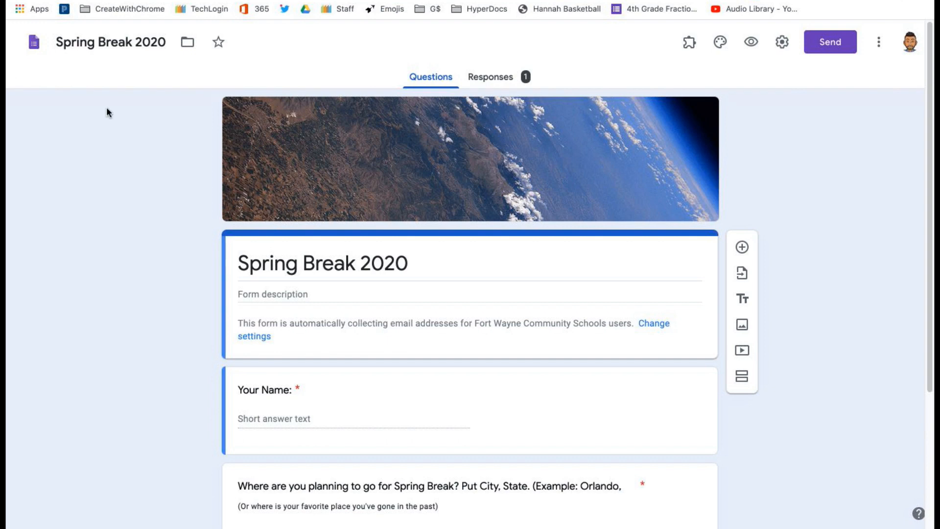
Review the questions of the Spring Break 2020 form
scroll(118, 260, "down", 4)
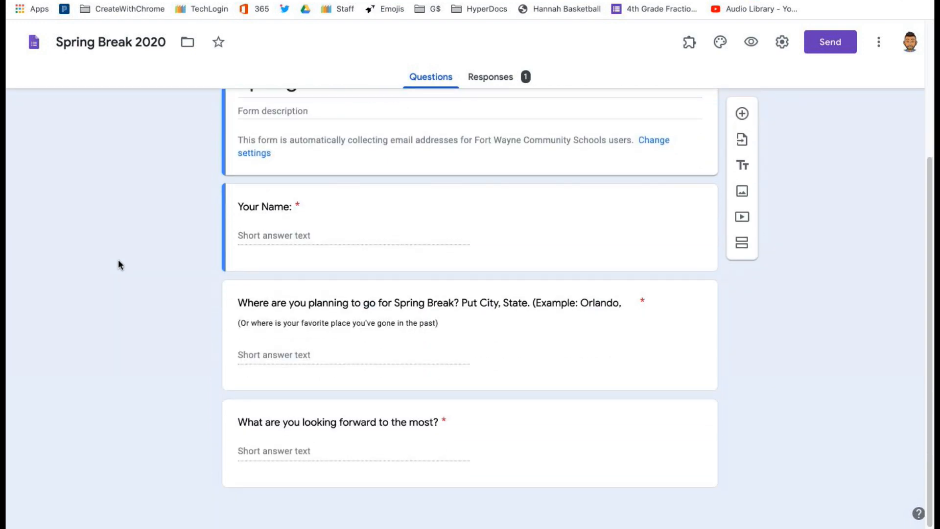
scroll(118, 264, "up", 3)
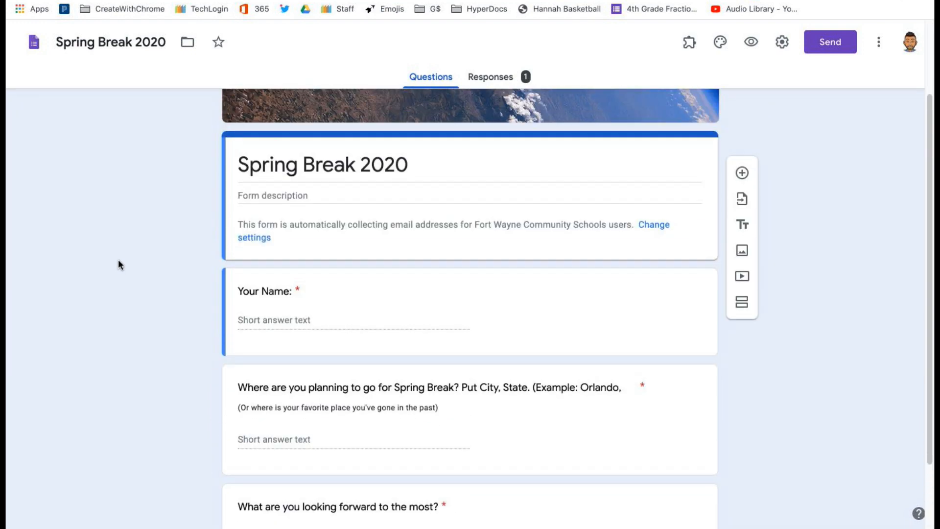
scroll(118, 264, "up", 1)
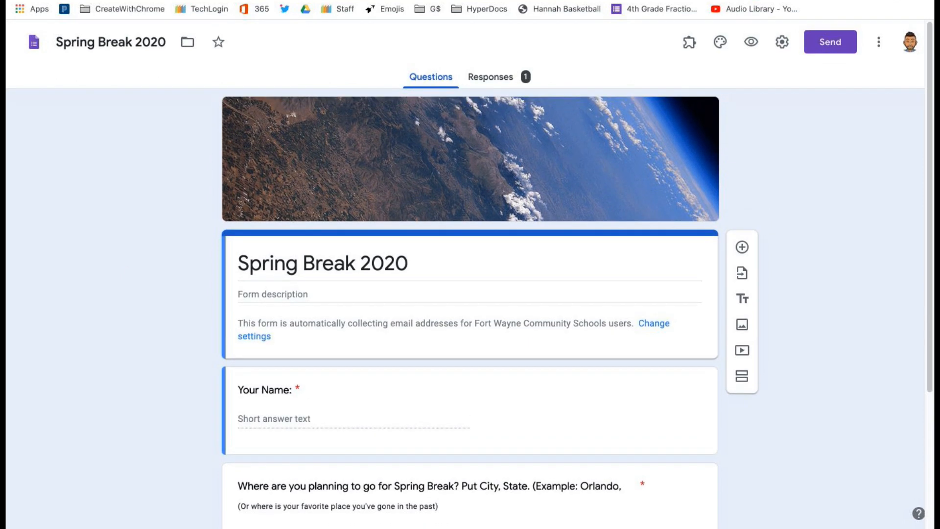
left_click(817, 1)
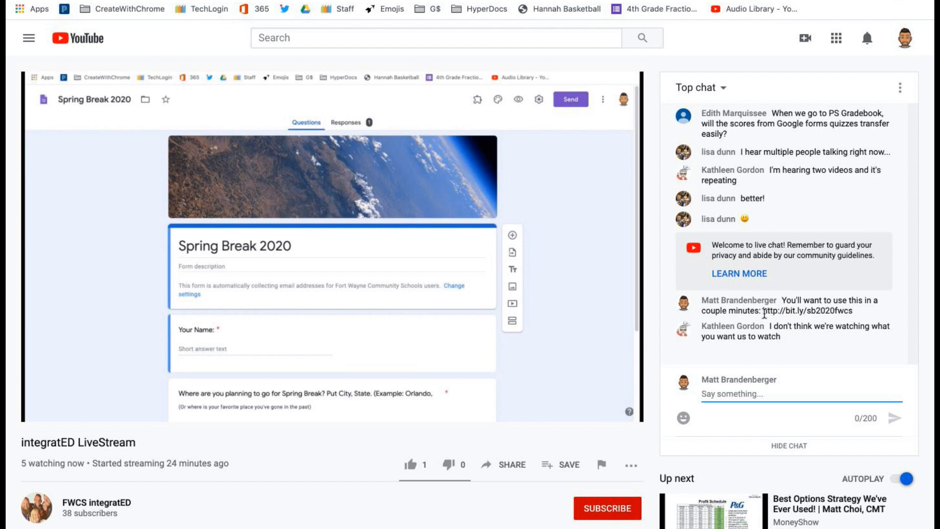
left_click_drag(763, 313, 852, 316)
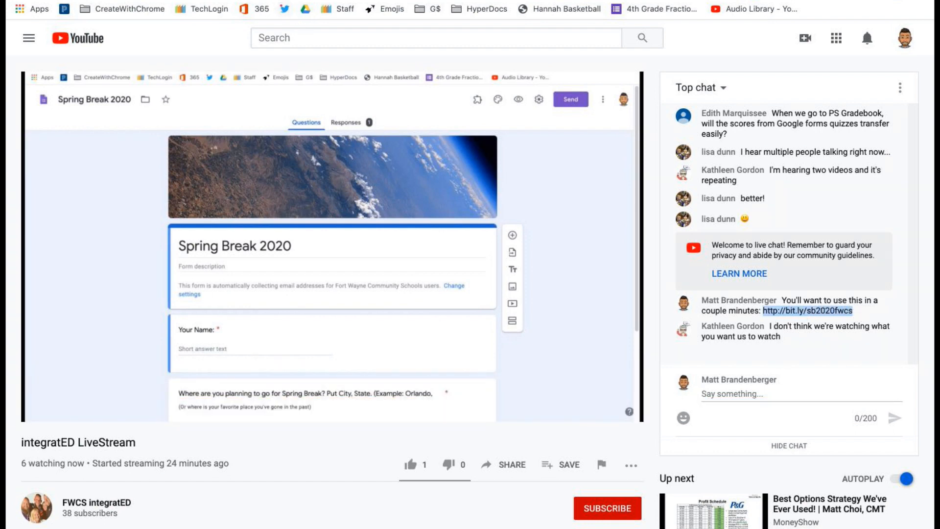
key("ctrl+Tab")
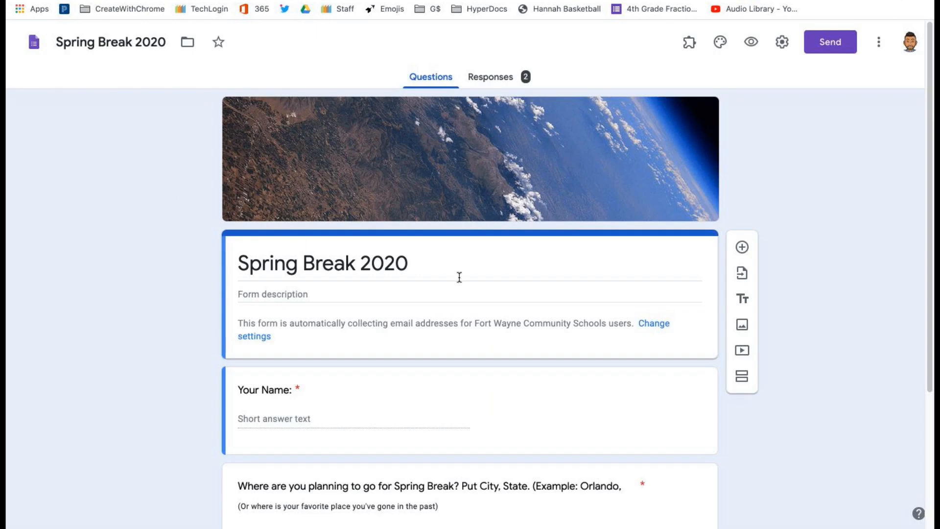
scroll(427, 292, "down", 1)
scroll(427, 293, "up", 1)
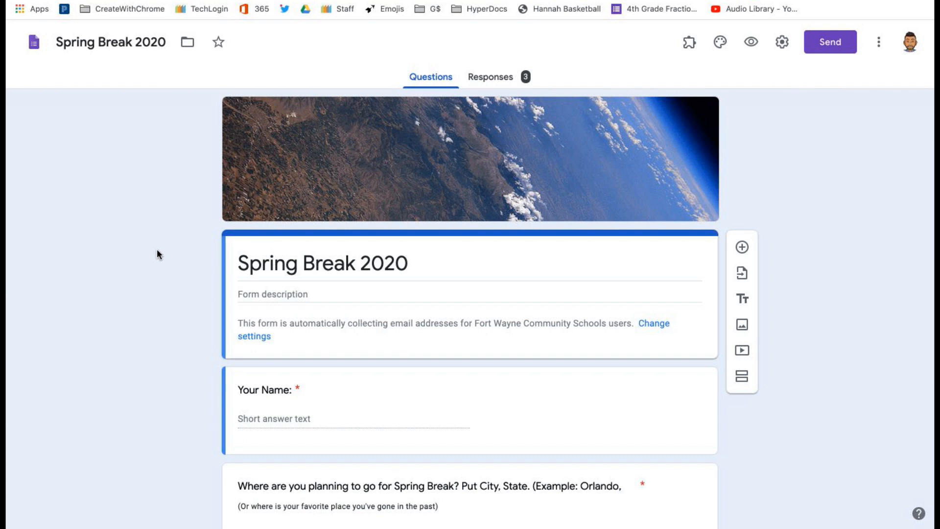
Review the Spring Break 2020 form's response summary and open its linked response spreadsheet
left_click(491, 78)
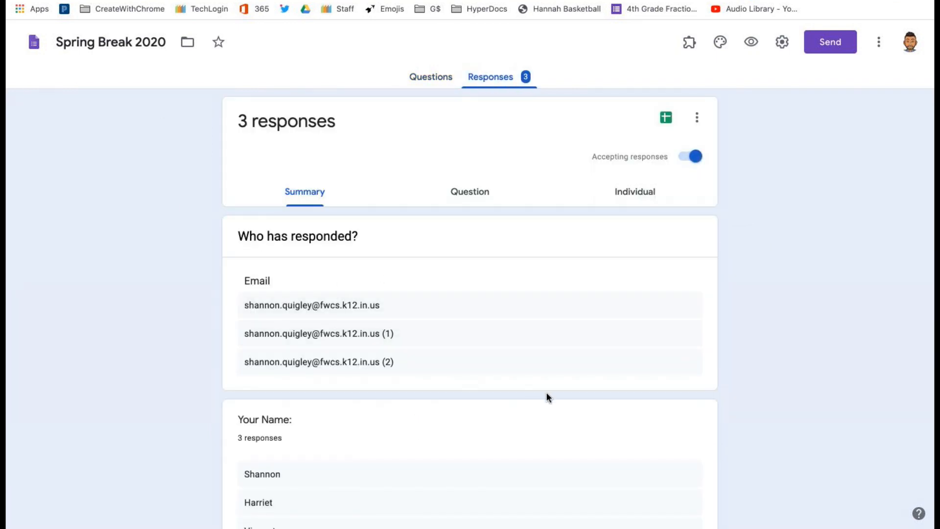
scroll(545, 391, "down", 4)
scroll(546, 393, "down", 5)
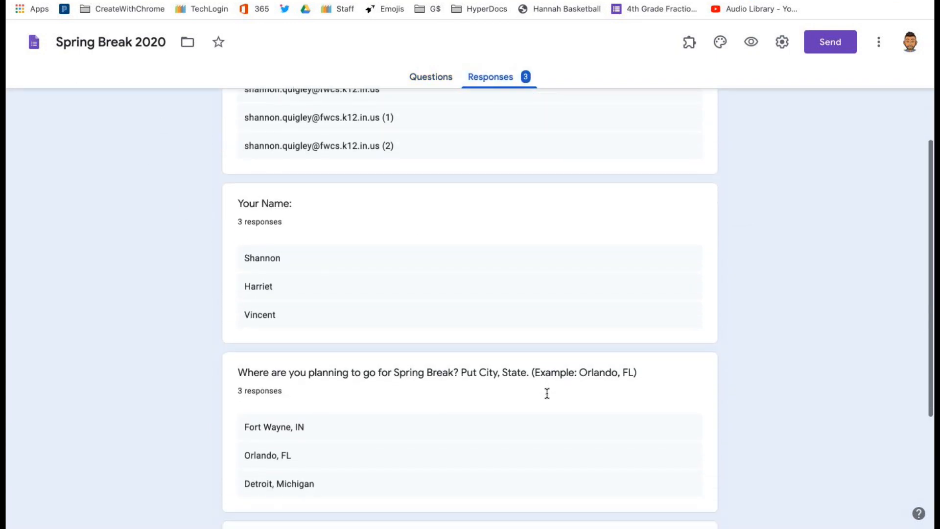
scroll(546, 394, "up", 10)
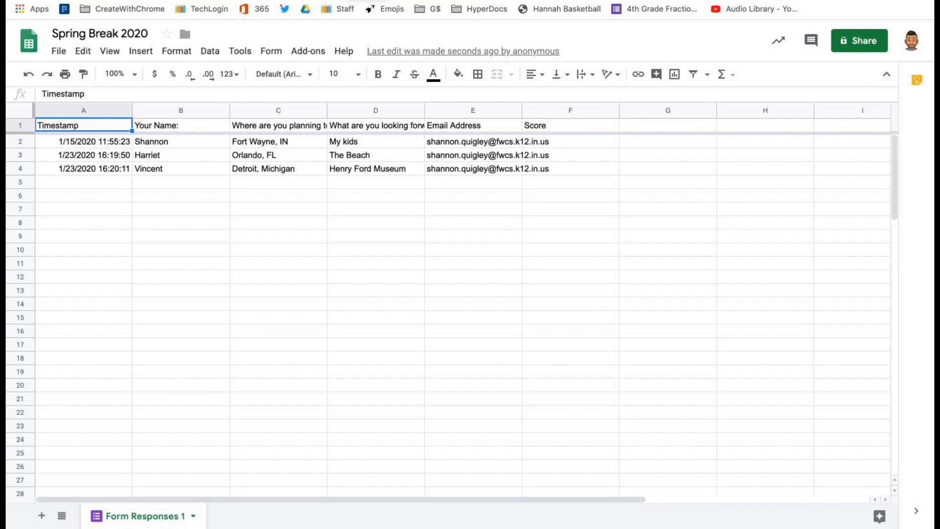
Create a new map in Google My Maps and choose the Spring Break 2020 response spreadsheet from Google Drive for import
left_click(362, 0)
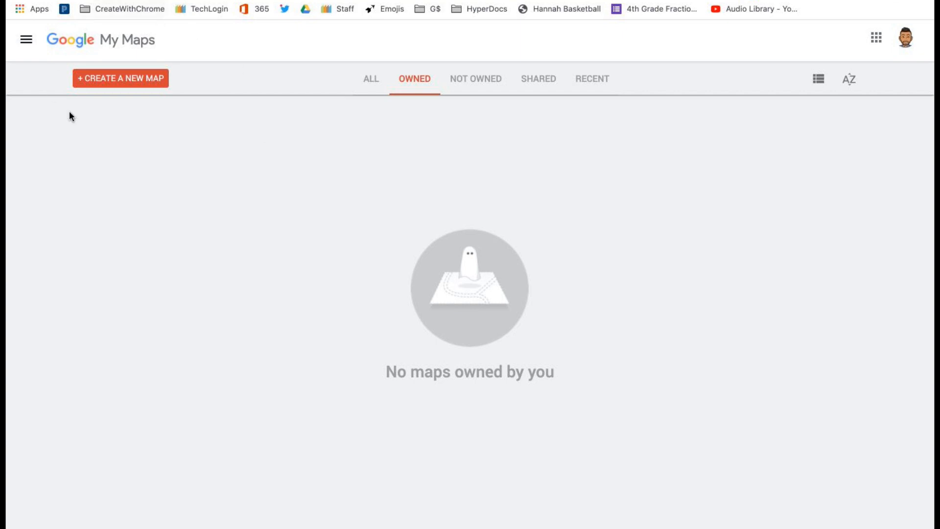
left_click(95, 83)
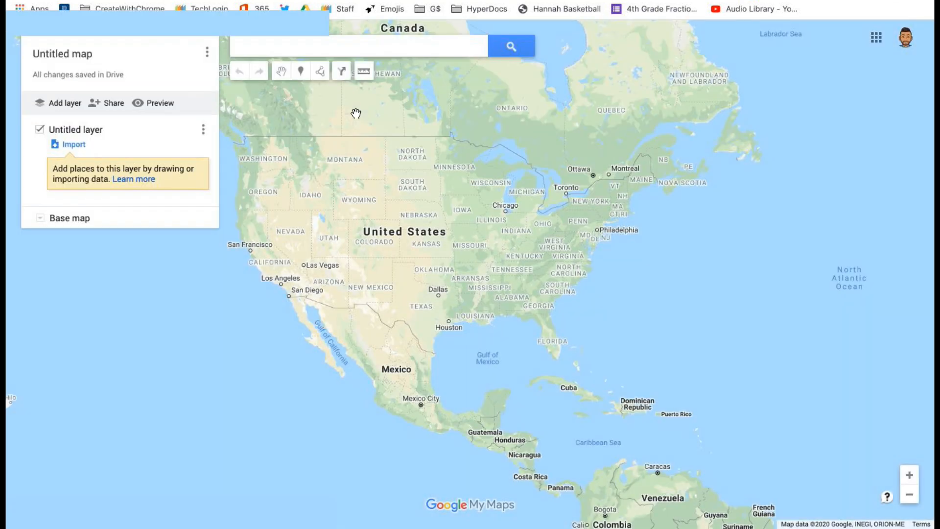
left_click(71, 145)
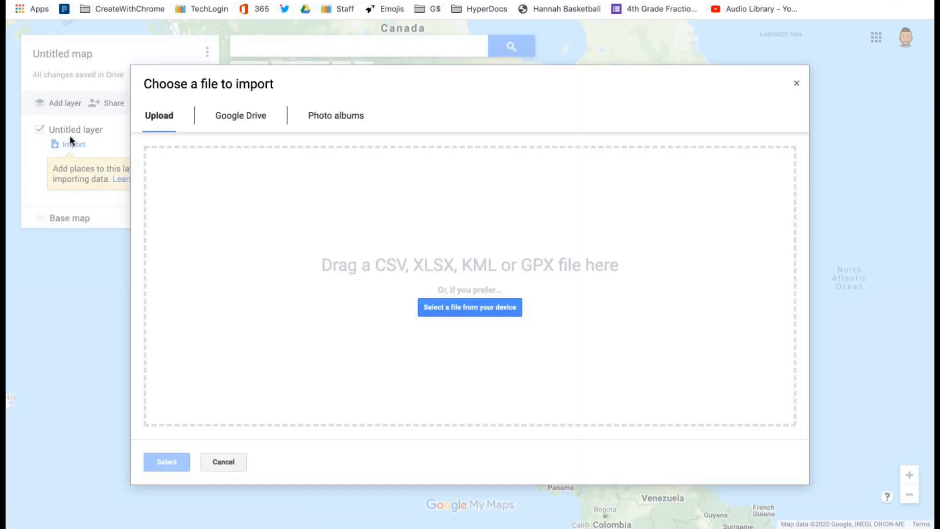
left_click(237, 116)
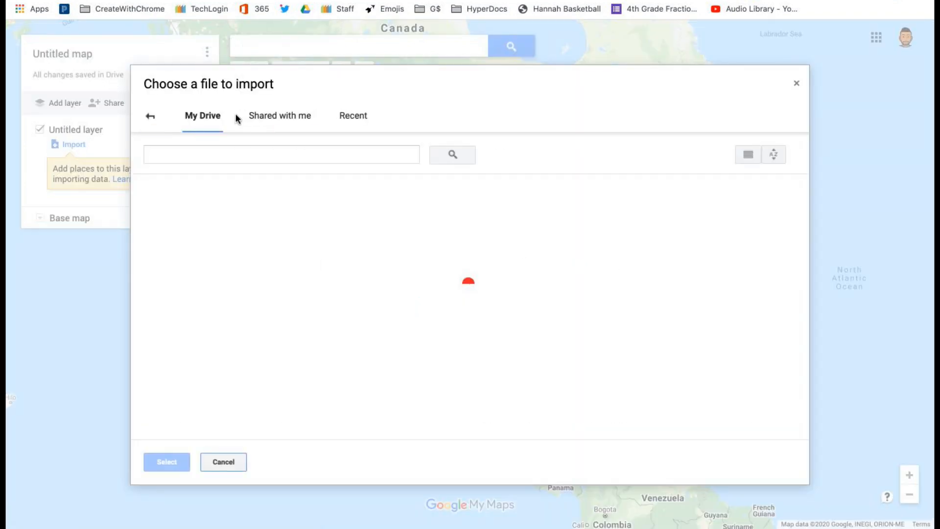
scroll(318, 287, "down", 3)
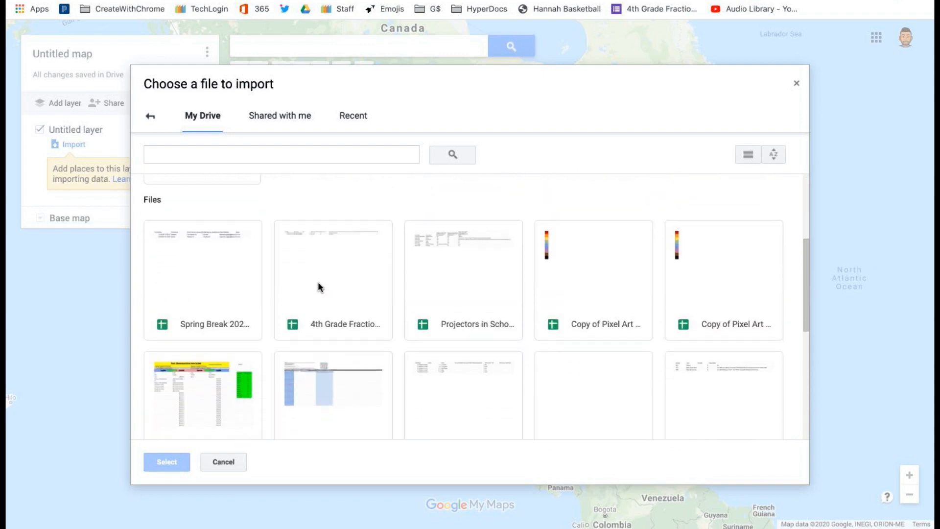
scroll(318, 287, "down", 1)
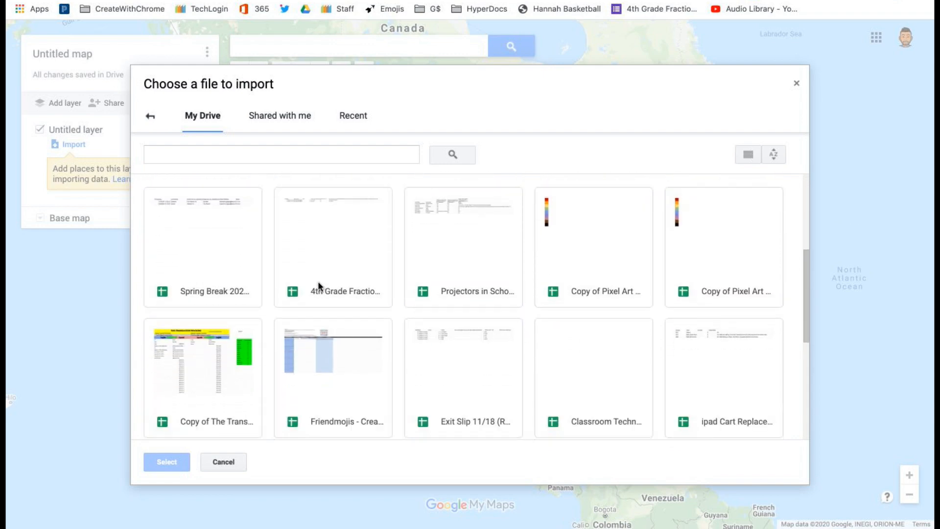
left_click(197, 238)
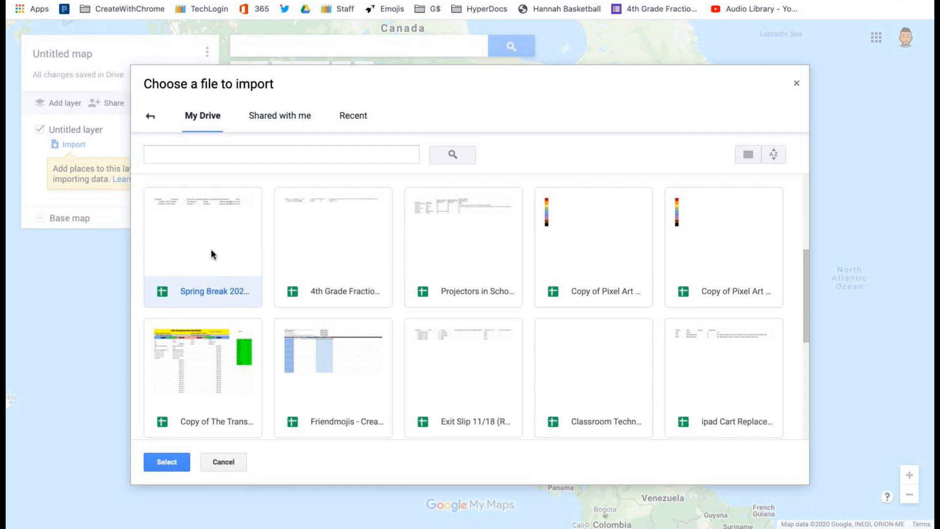
left_click(166, 461)
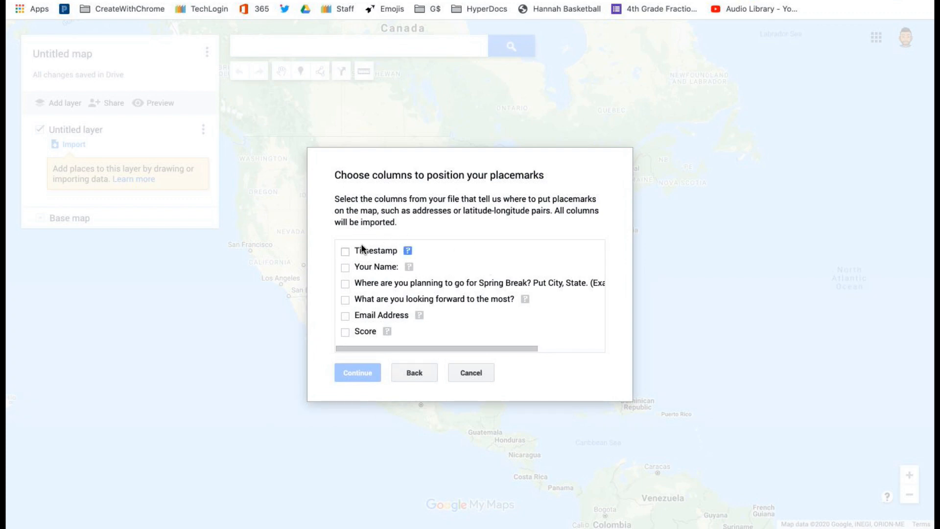
Position the placemarks by the "Where are you planning to go for Spring Break?" column, and title them with the "Your Name:" column
left_click(344, 284)
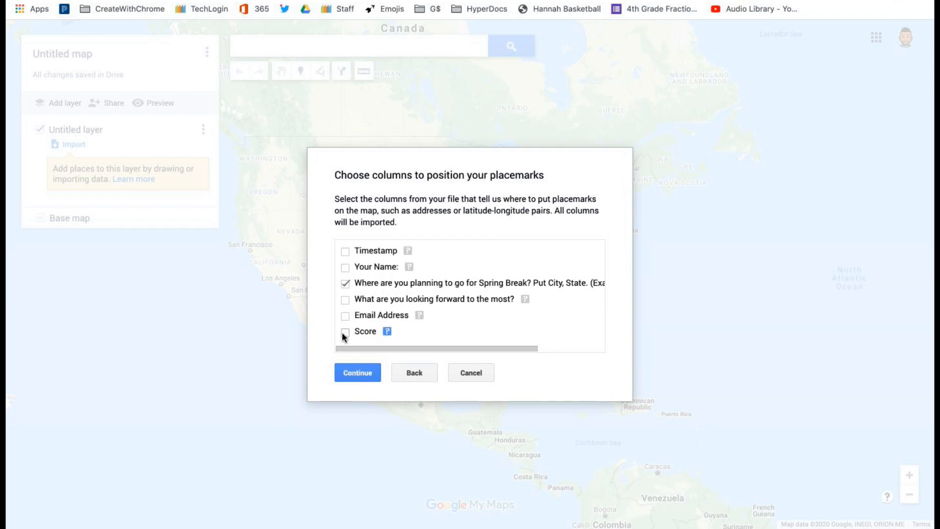
left_click(352, 374)
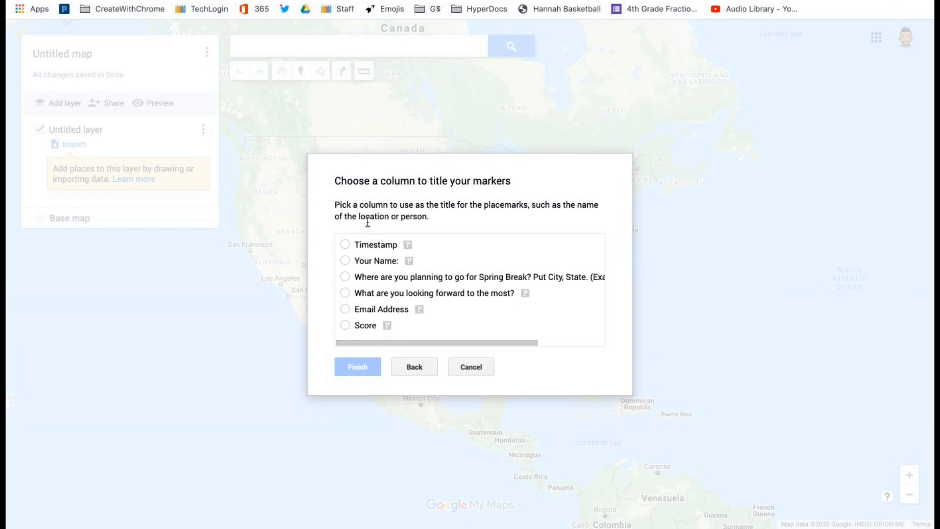
left_click(345, 261)
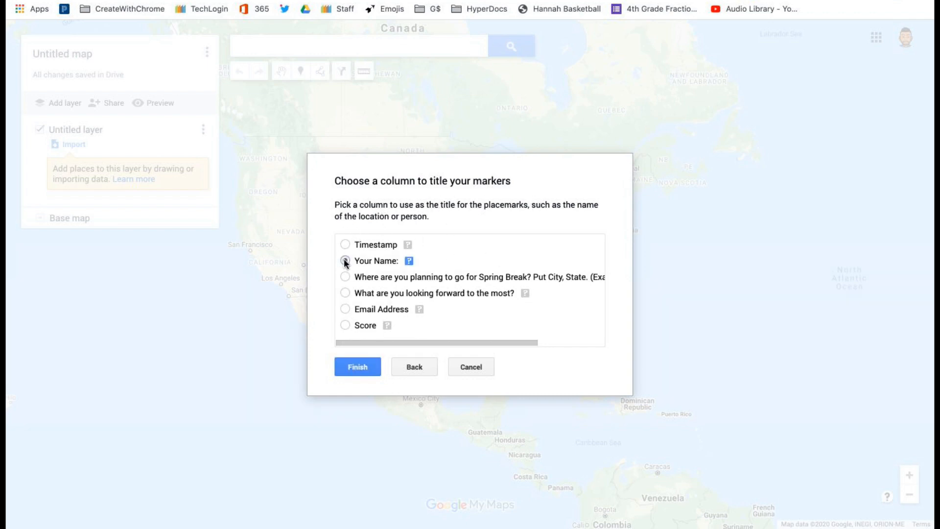
left_click(351, 366)
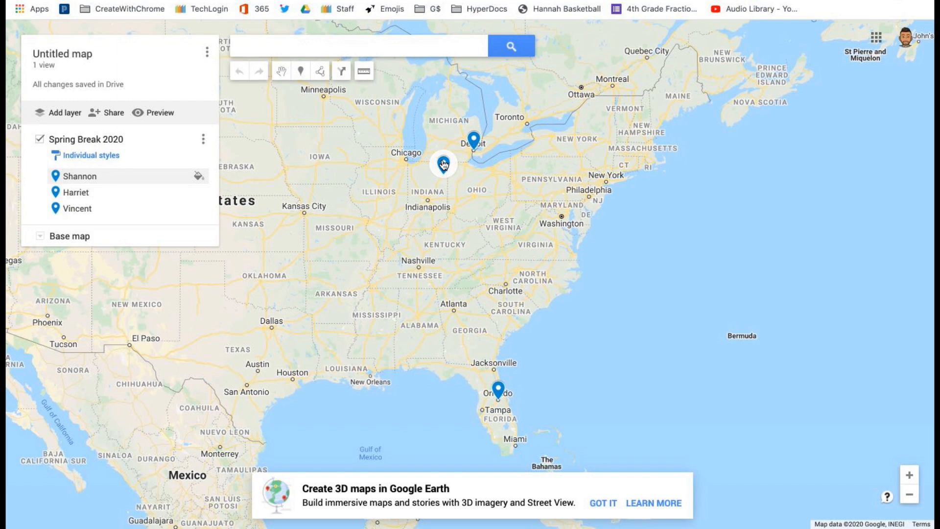
View the response details of the Fort Wayne placemark and close them
left_click(90, 174)
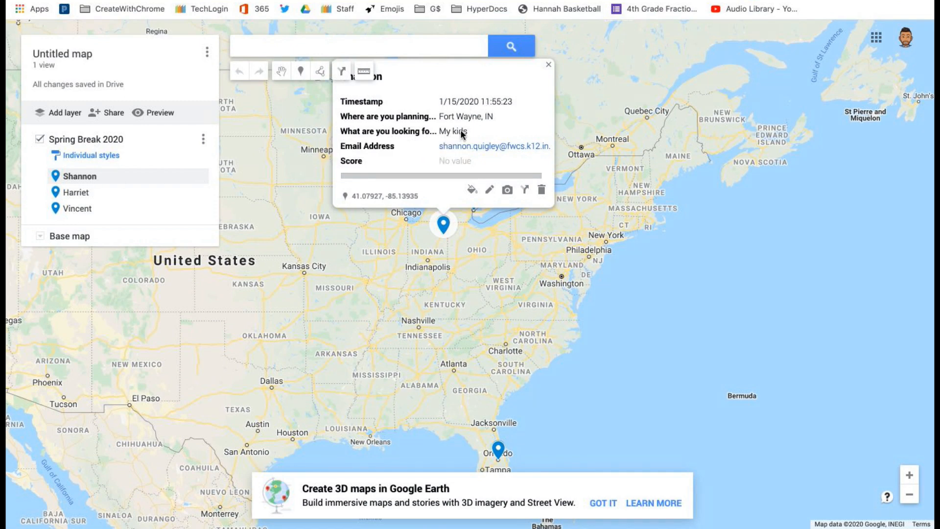
left_click(332, 305)
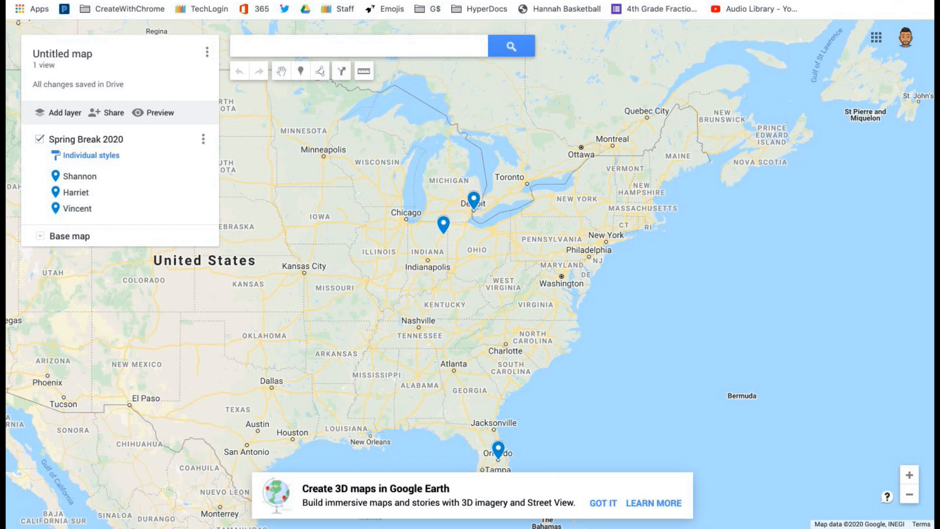
Switch to the YouTube Audio Library's sound effects and preview the Laser Gun sound
key("ctrl+Tab")
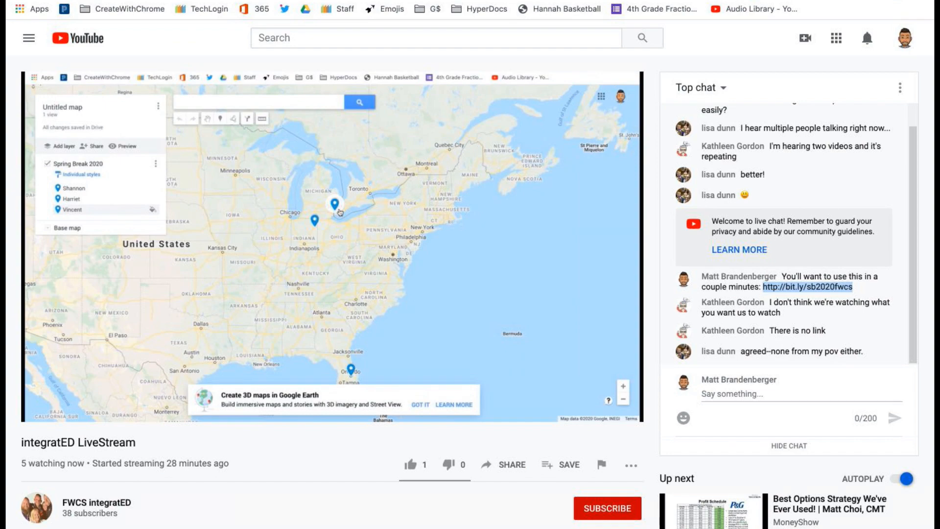
key("ctrl+Tab")
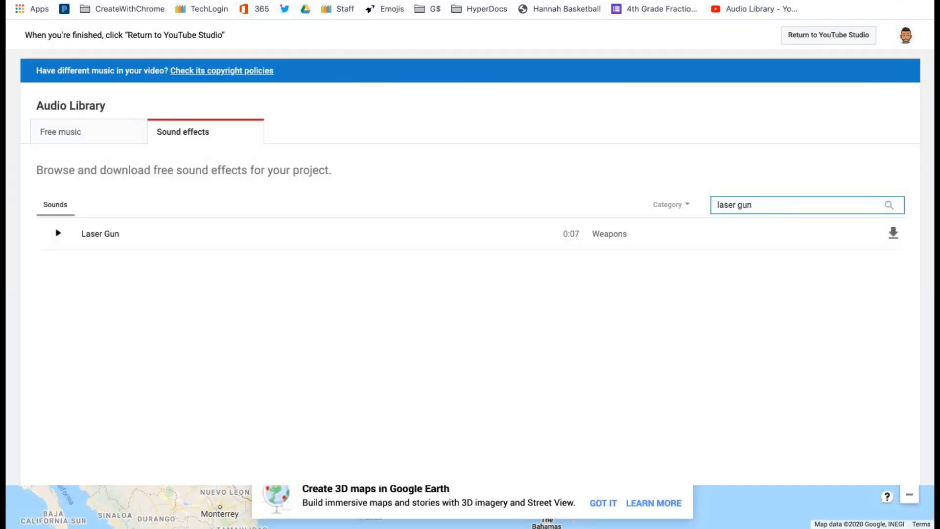
key("ctrl+Tab")
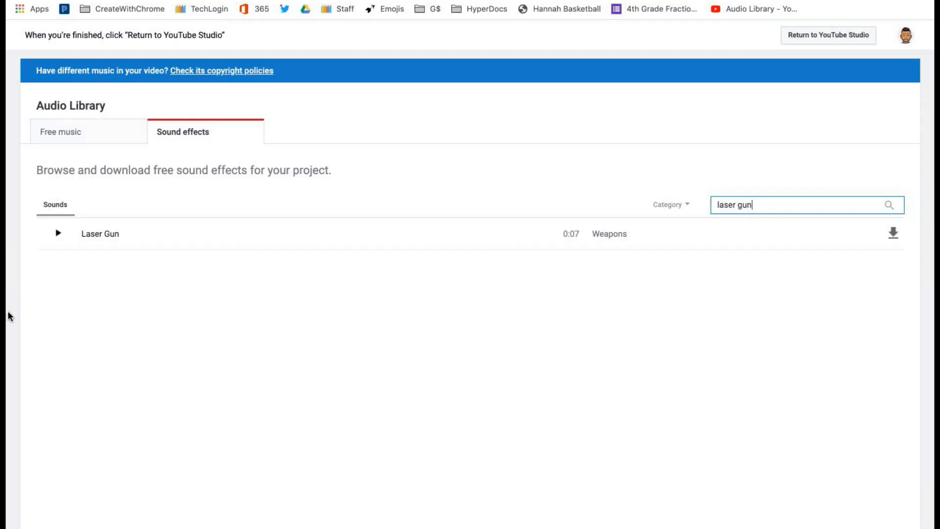
left_click(59, 234)
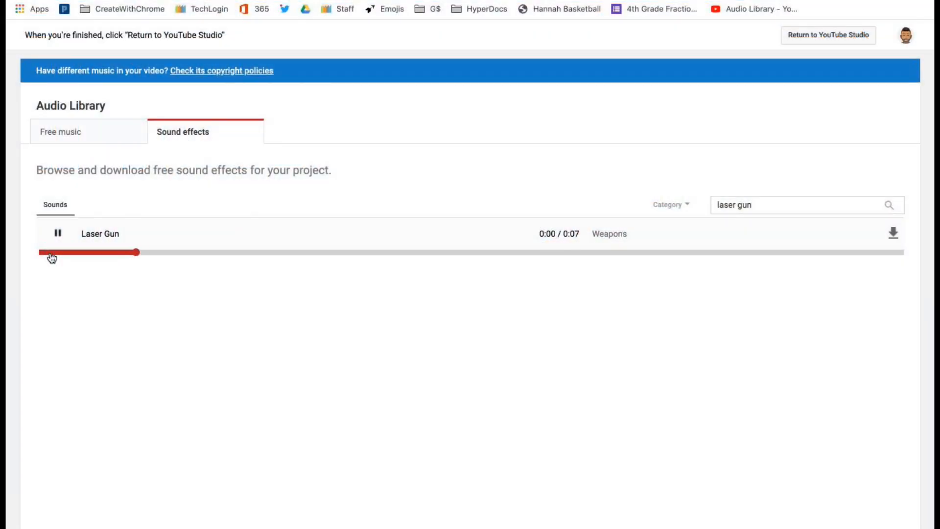
left_click(62, 235)
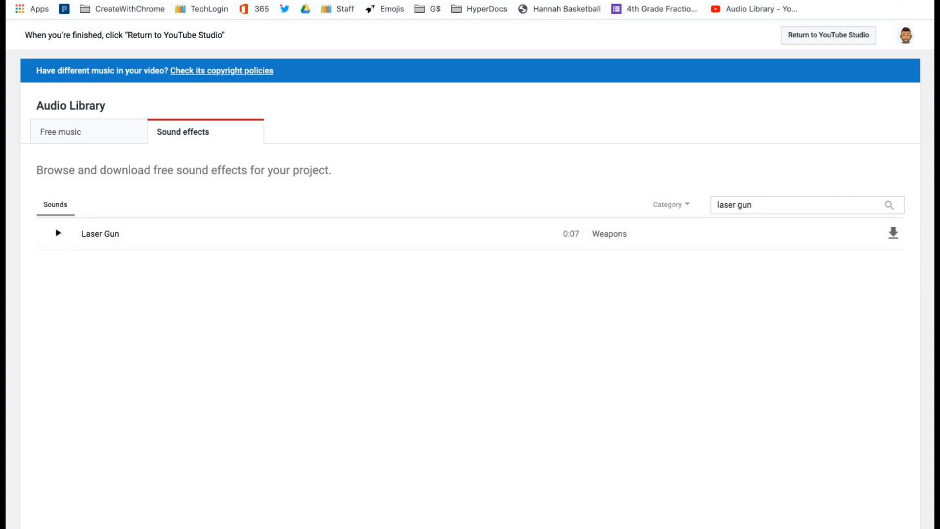
Create a new blank Google Form in a separate browser tab through the suggested forms.new address
key("super+t")
type("n")
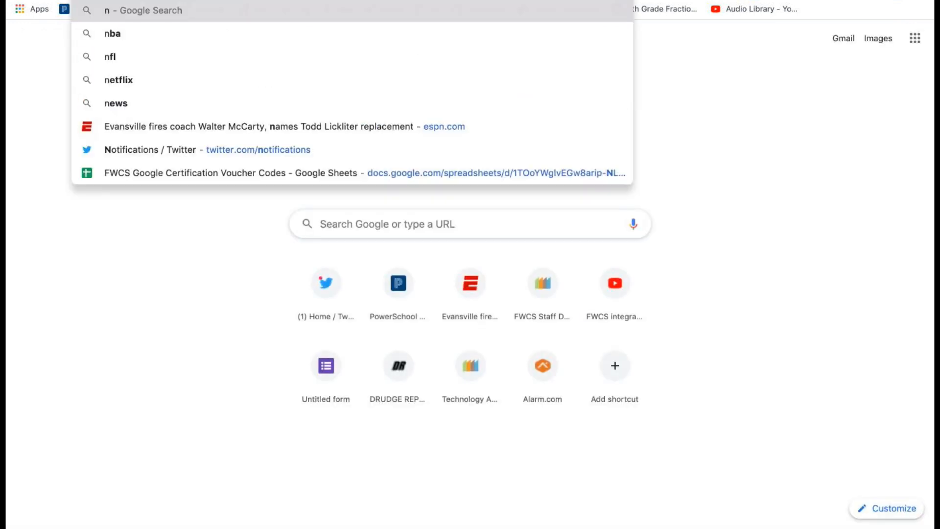
key("BackSpace")
type("for")
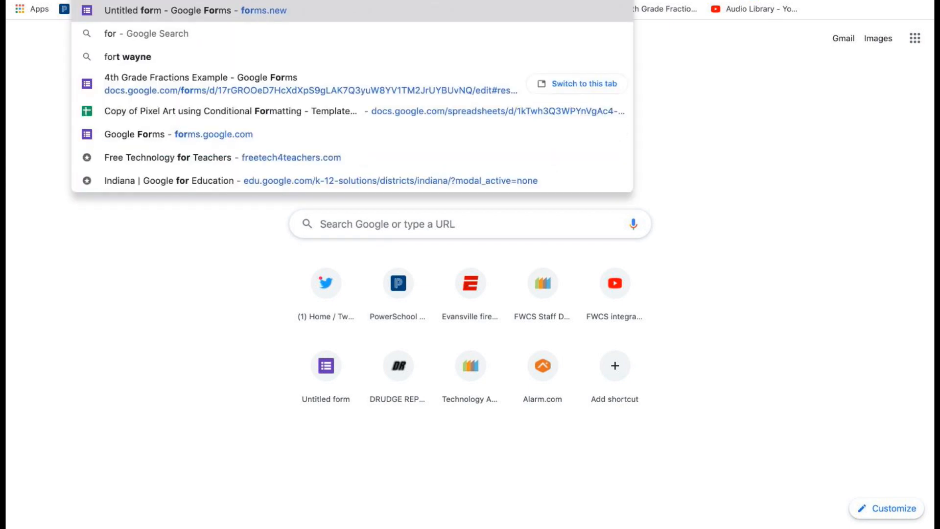
key("Return")
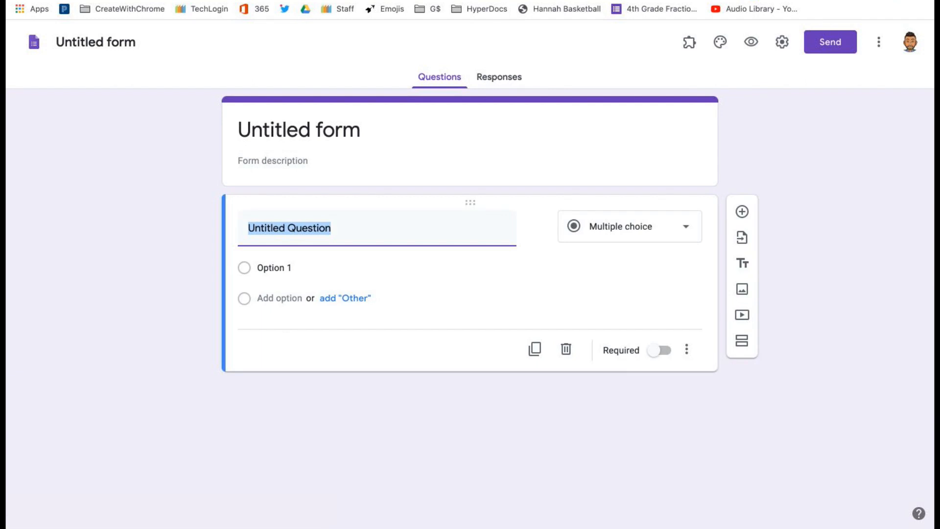
Title the new form Practice and set its first question to Name
left_click(403, 136)
type("P")
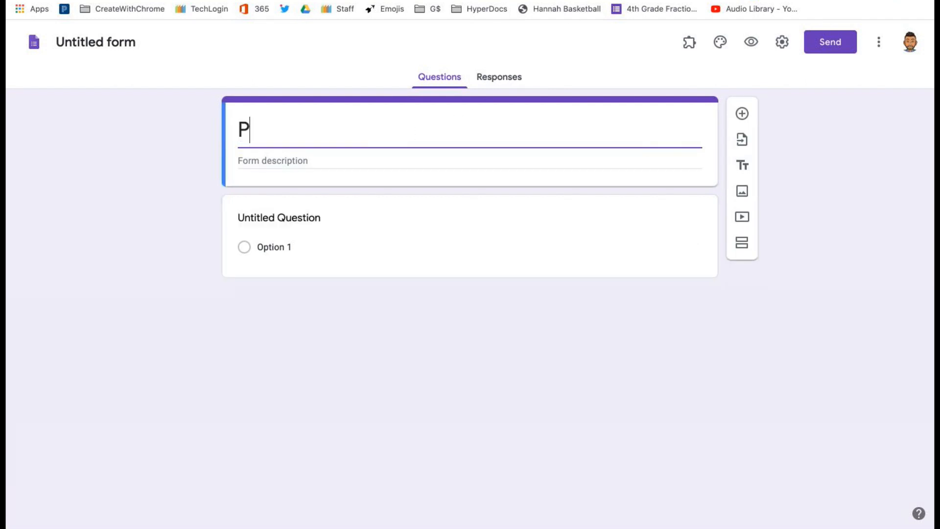
type("ractice")
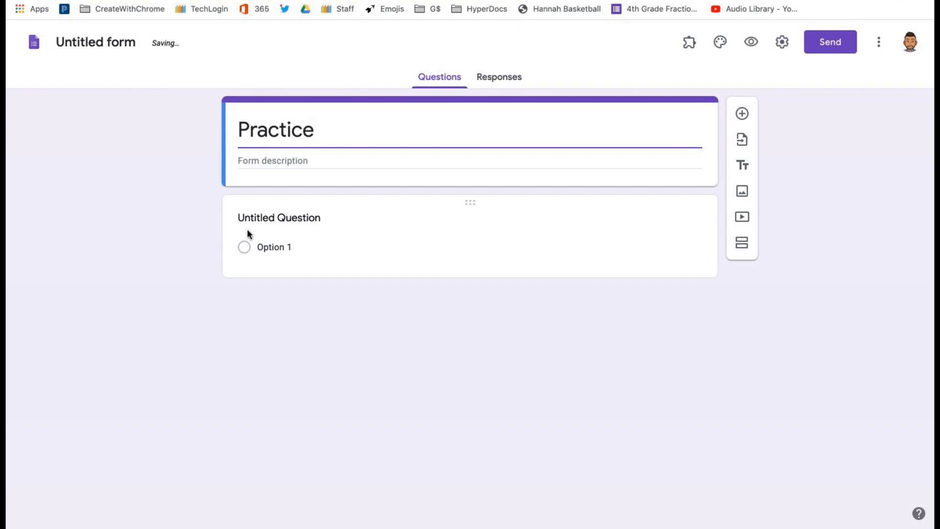
left_click(251, 217)
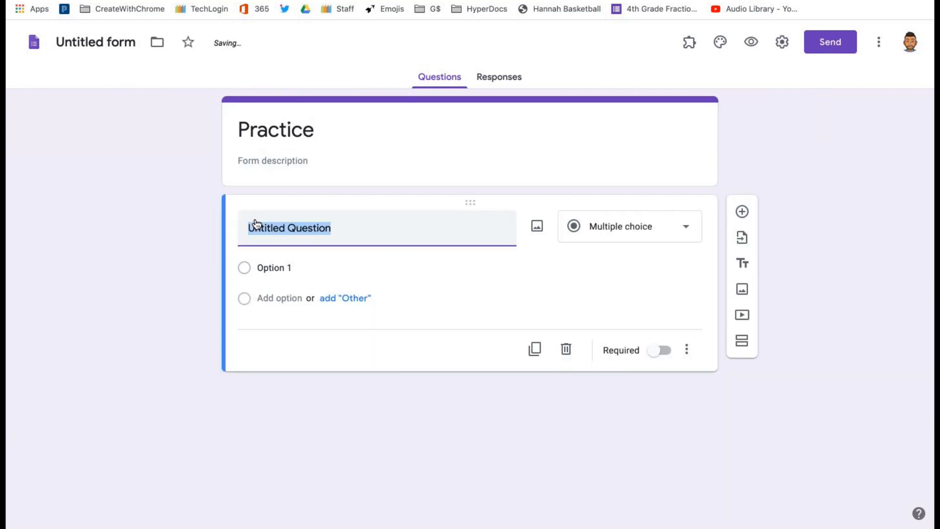
type("Name")
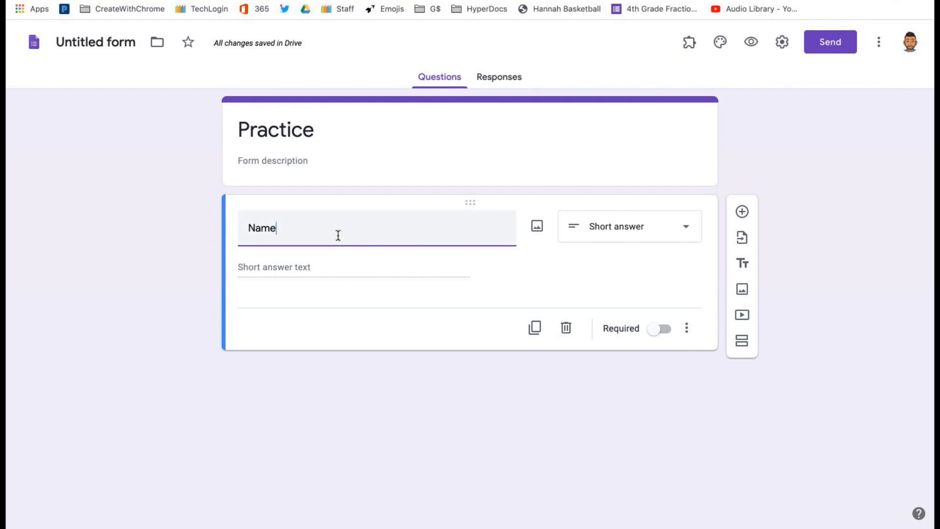
left_click(281, 261)
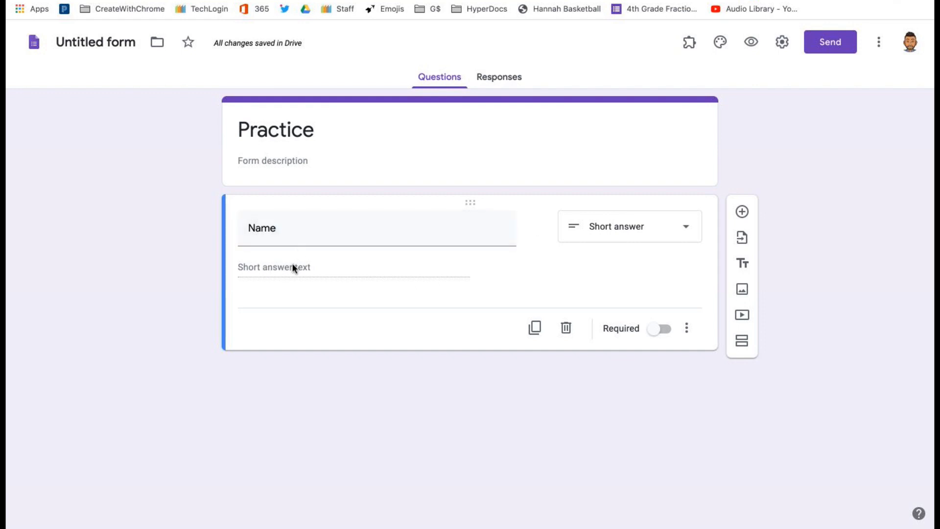
Add a multiple-choice question "What is your tshirt size?" with all suggested size options from XS to XXL
left_click(742, 213)
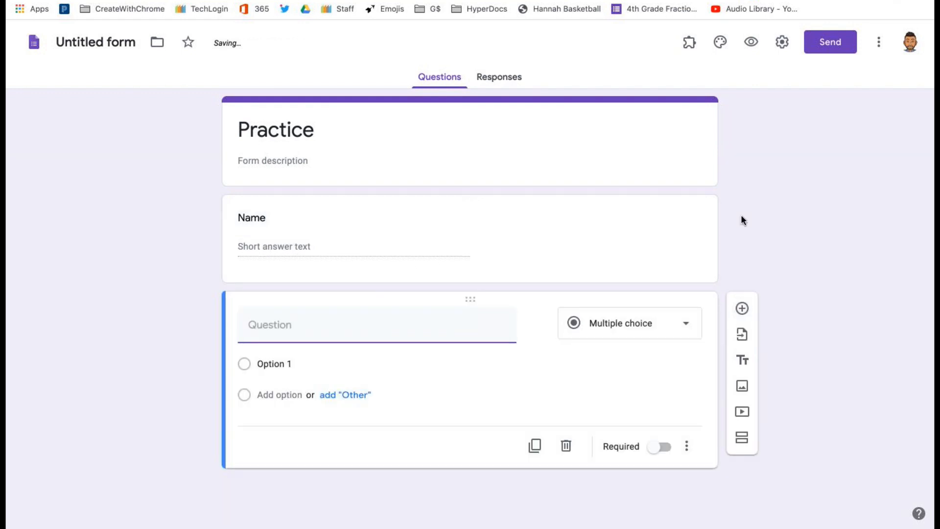
type("What is ")
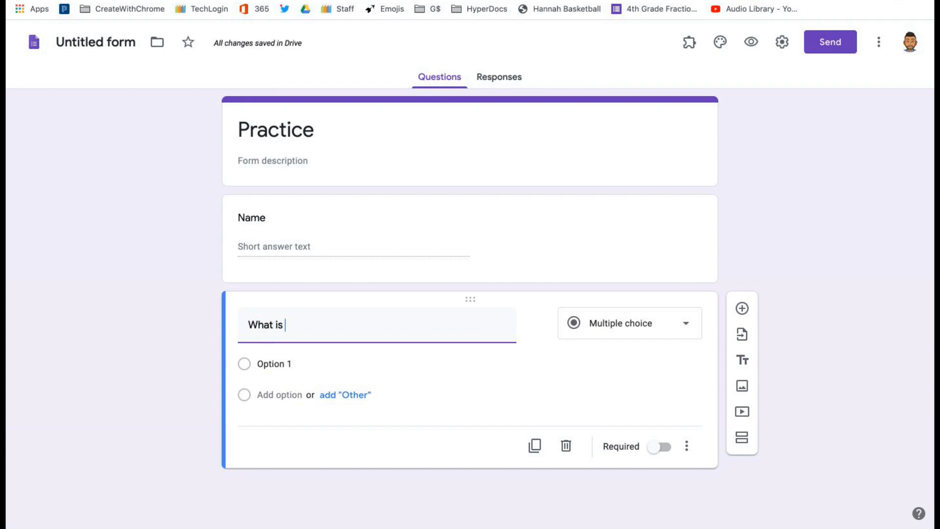
type("your tshirt size")
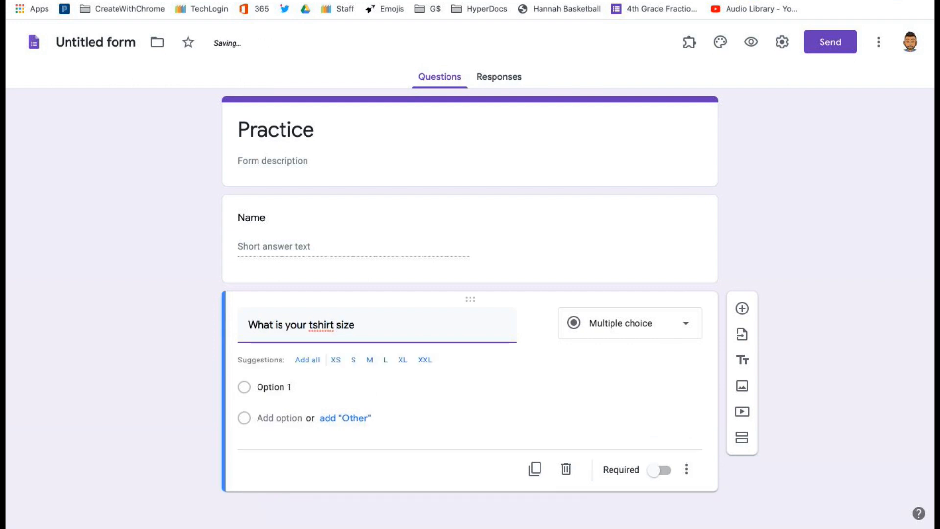
type("?")
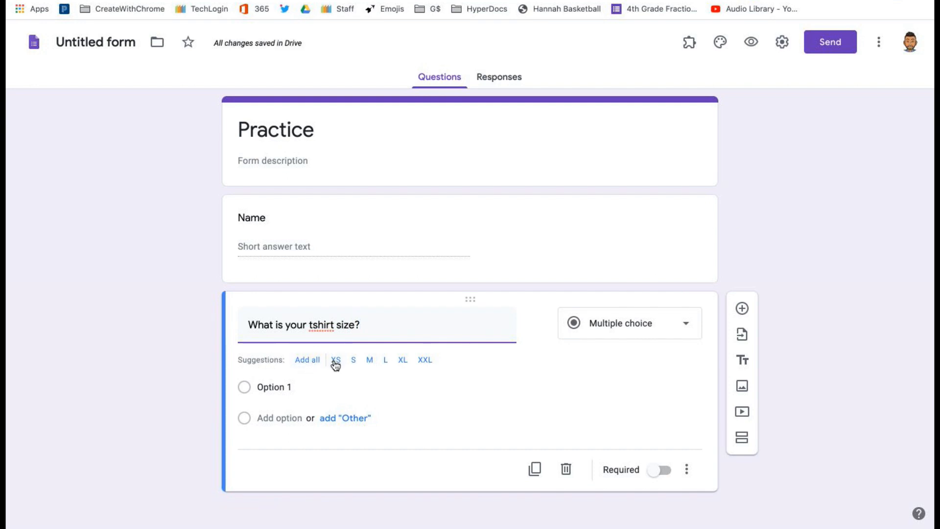
left_click(303, 363)
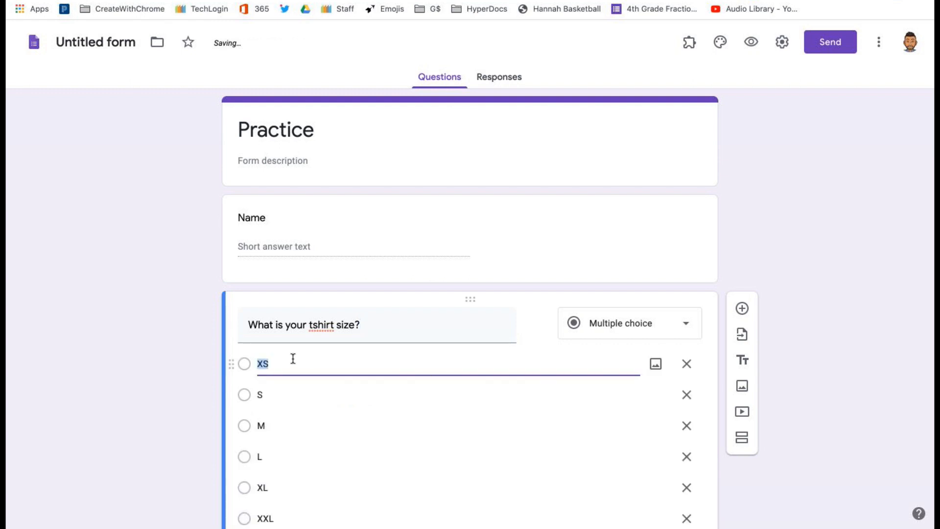
scroll(330, 458, "down", 2)
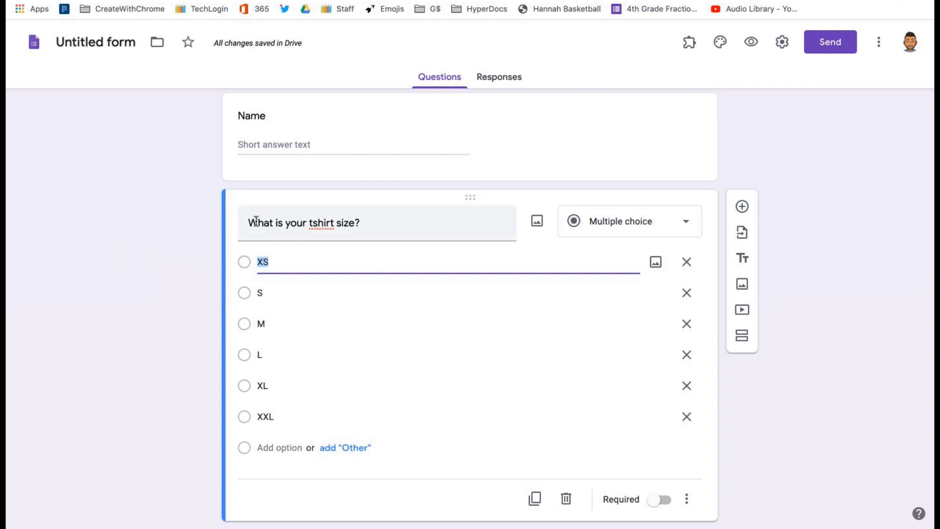
scroll(138, 260, "up", 1)
scroll(136, 256, "up", 2)
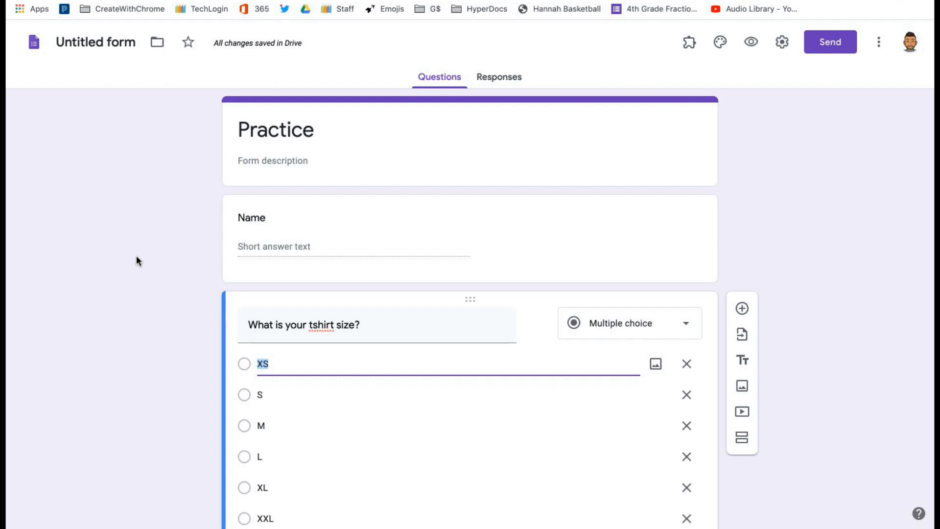
Switch to the YouTube Audio Library's sound effects
left_click(822, 2)
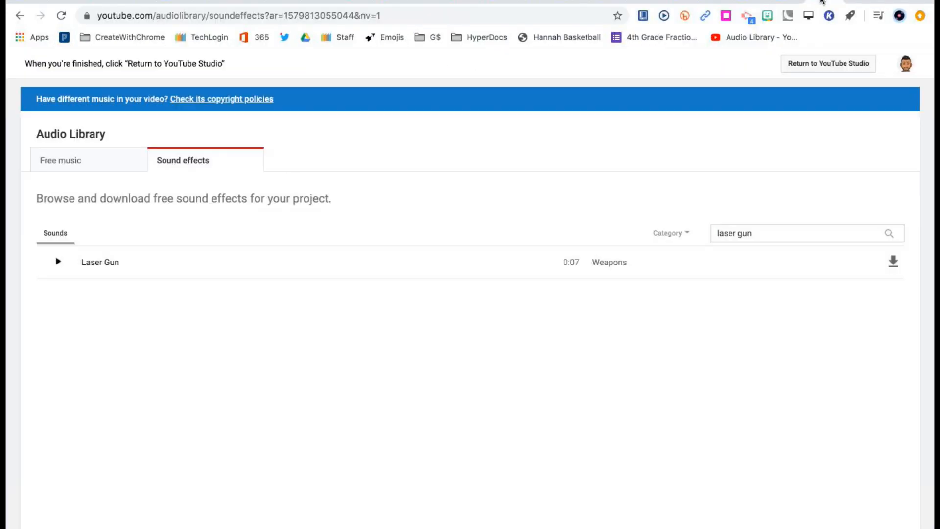
key("XF86AudioMute")
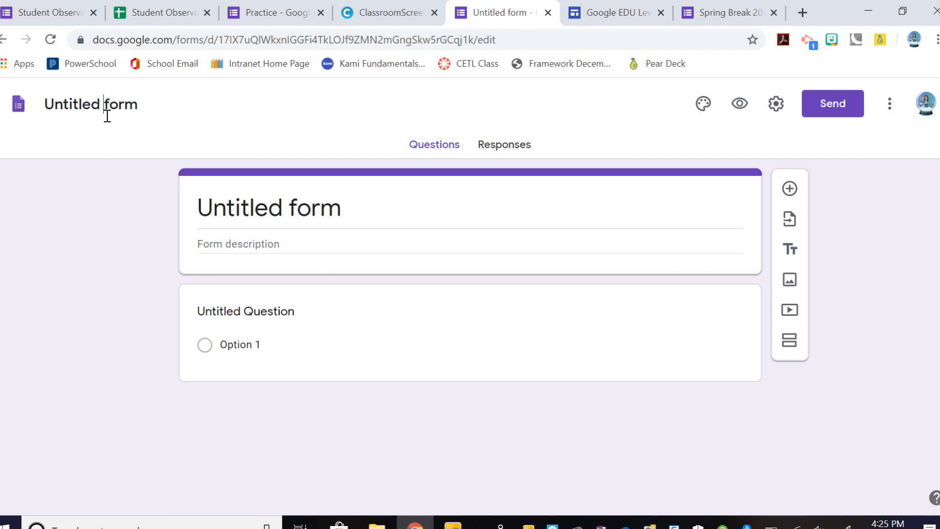
Rename the untitled form's file as Form and select the title in the form header
triple_click(122, 103)
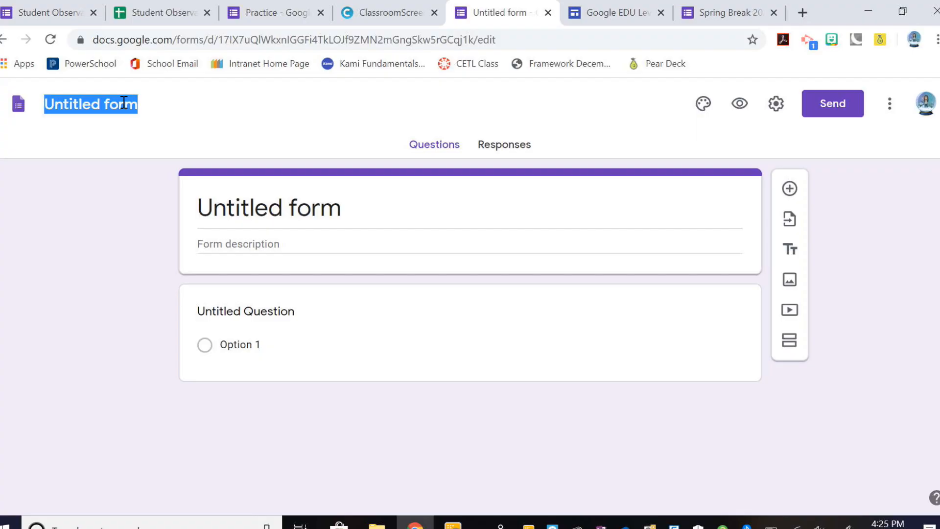
type("Fro")
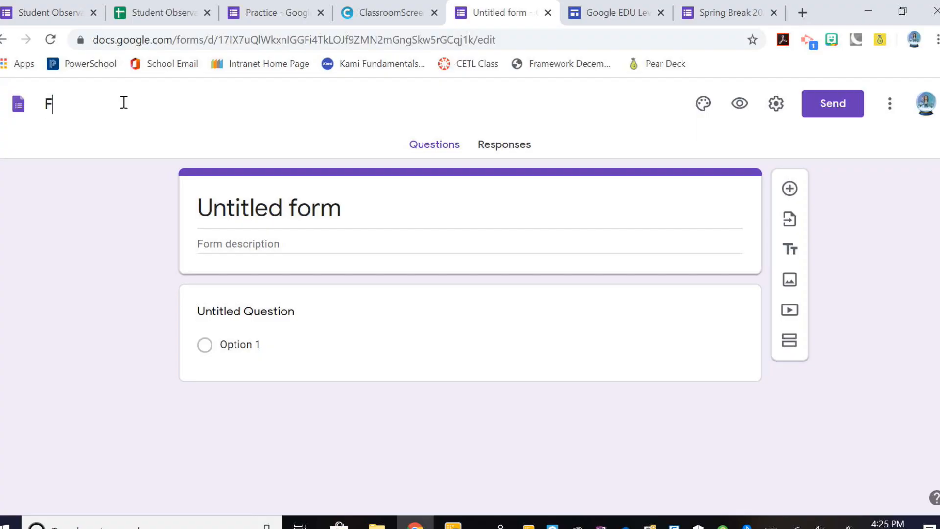
key("BackSpace")
key("BackSpace")
type("orm")
left_click(239, 205)
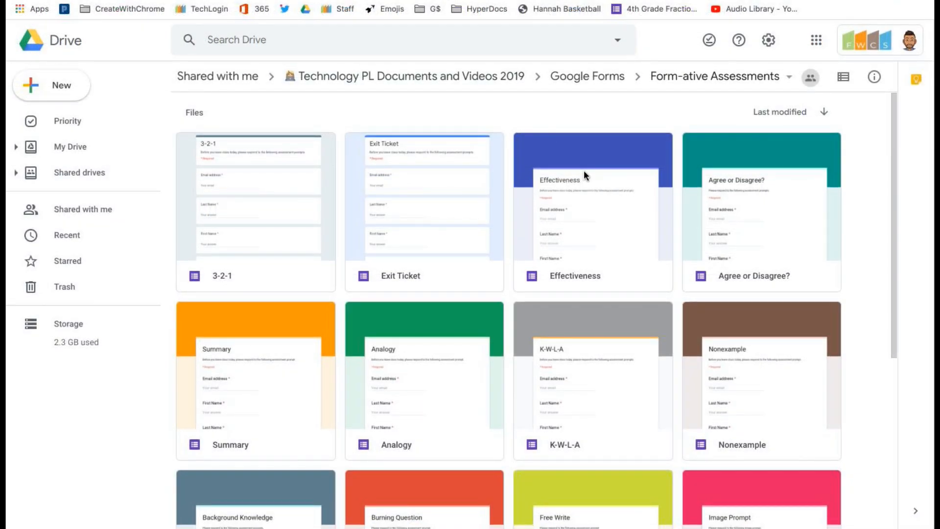
Browse the ready-made forms in the Form-ative Assessments Drive folder
scroll(545, 334, "down", 3)
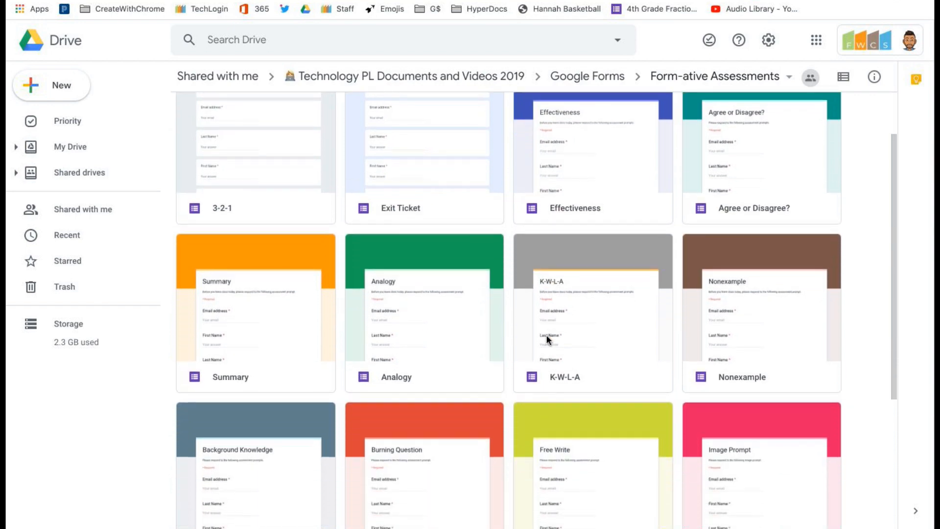
scroll(545, 334, "down", 2)
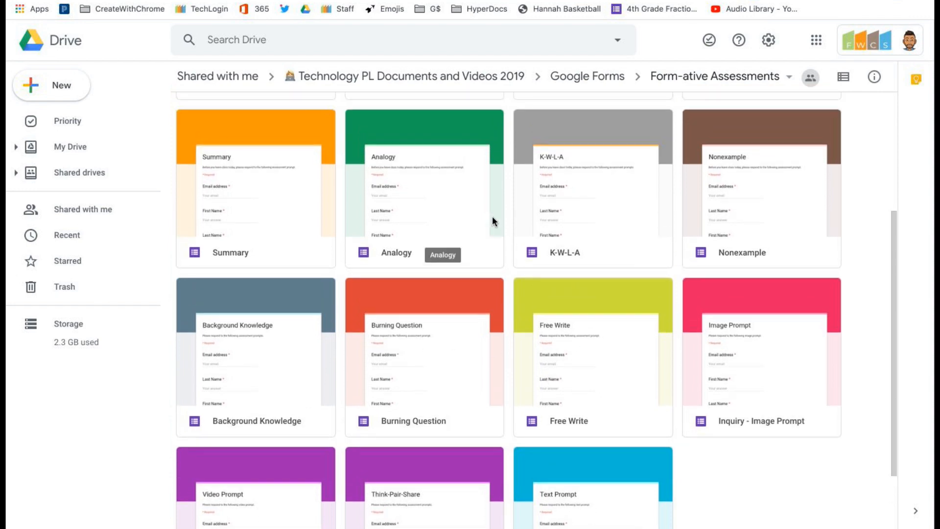
scroll(491, 216, "up", 4)
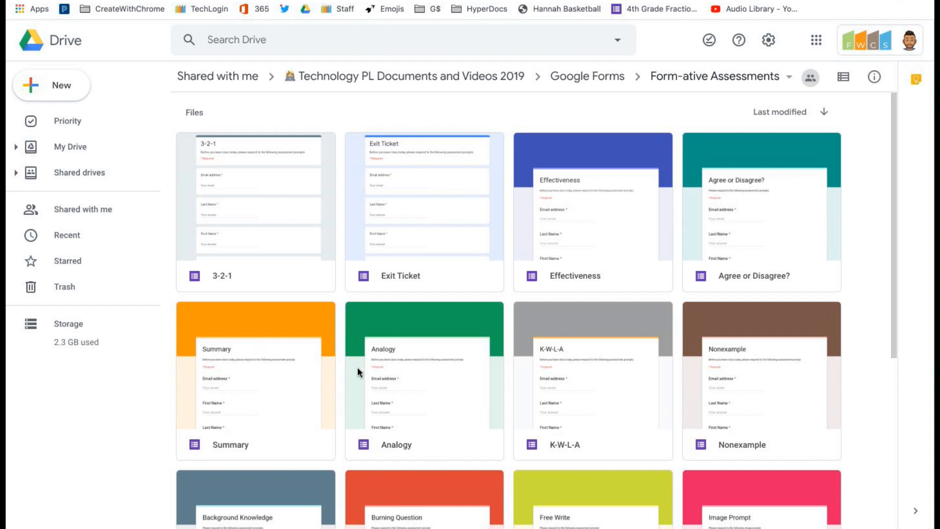
scroll(574, 395, "down", 3)
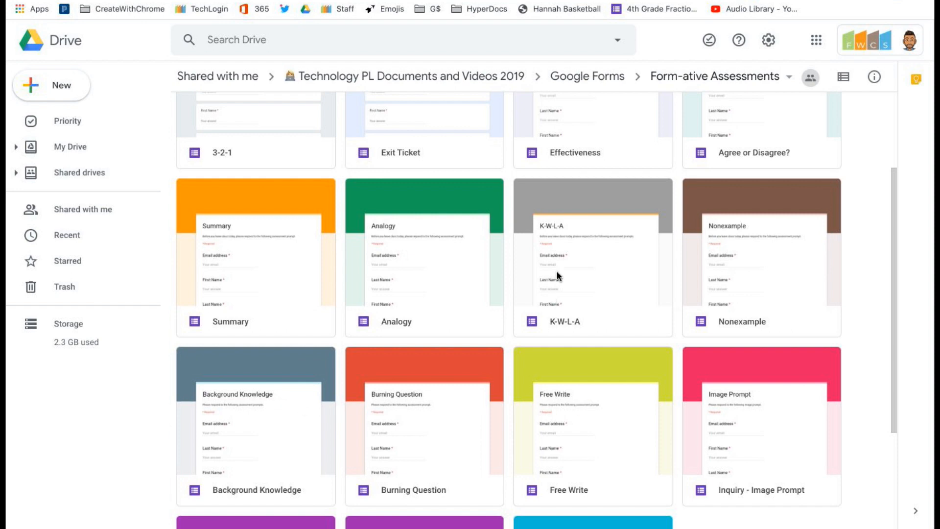
scroll(556, 271, "down", 4)
scroll(556, 271, "up", 6)
scroll(556, 271, "up", 1)
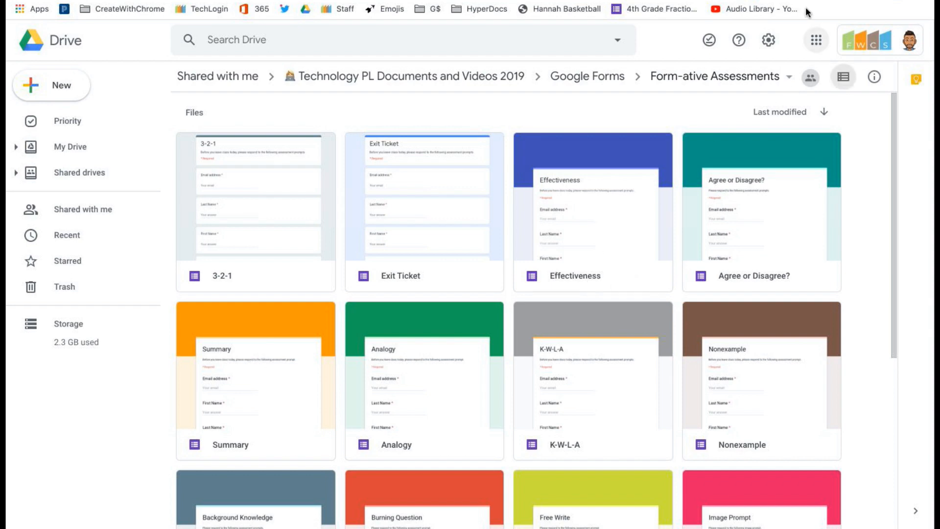
Switch to the YouTube Audio Library and play the Laser Gun sound effect
left_click(788, 1)
left_click(59, 235)
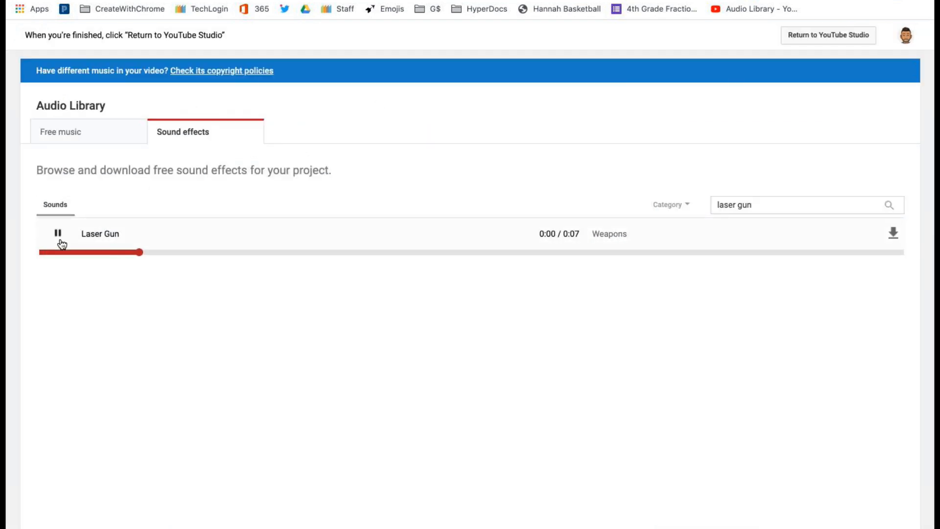
left_click(58, 252)
left_click(59, 234)
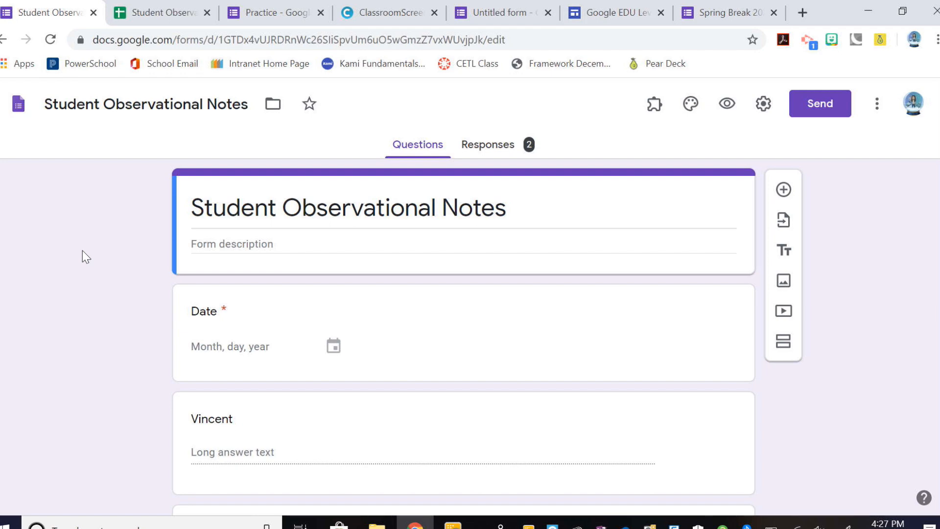
Look through the questions of the Student Observational Notes form and open its preview
scroll(437, 376, "down", 10)
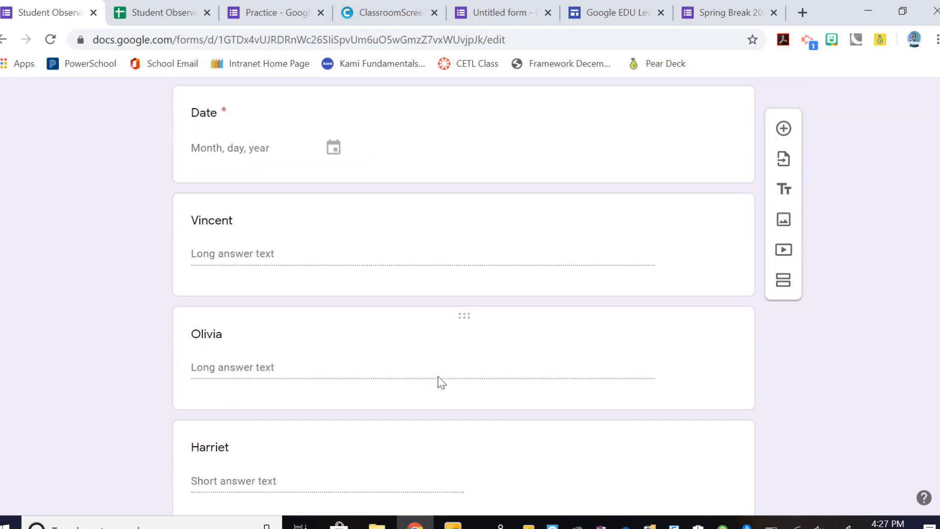
scroll(438, 377, "up", 7)
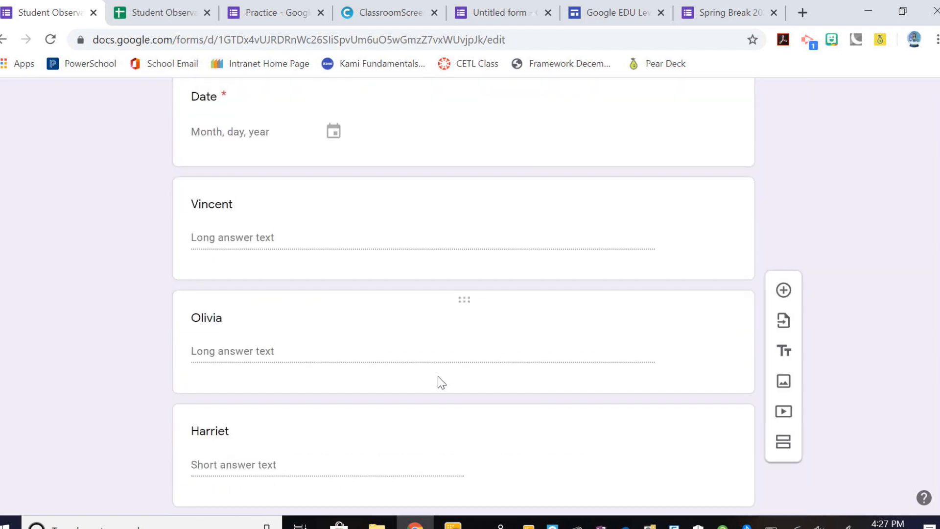
scroll(273, 164, "up", 5)
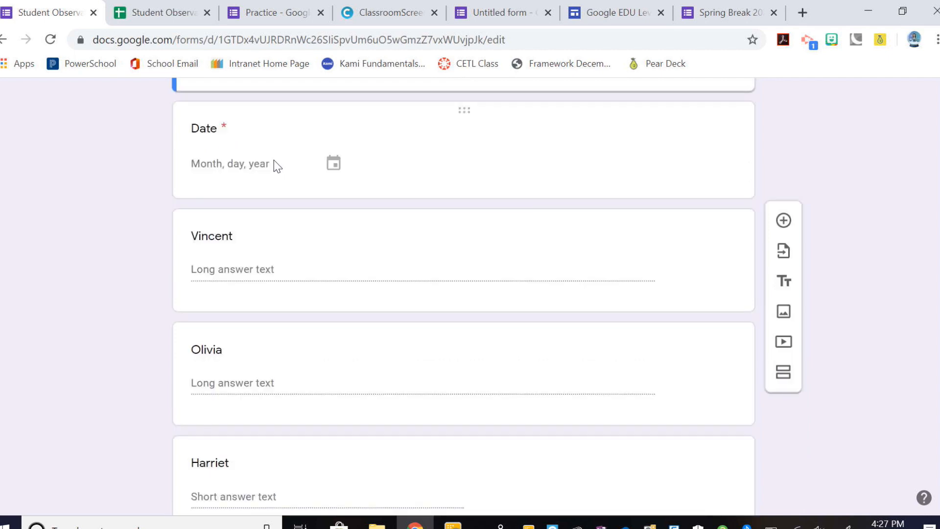
left_click(730, 104)
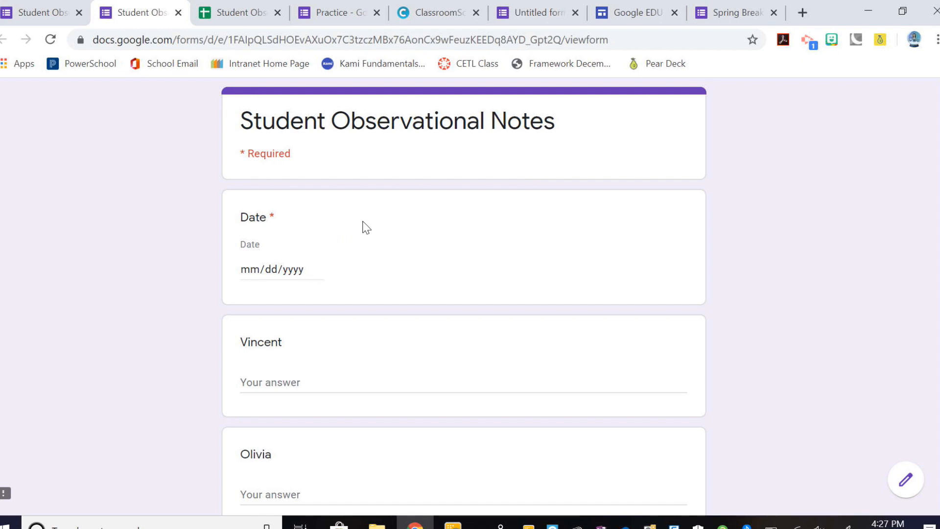
Set the observation date to 01/28/2020 and enter "WOrking on R controlled" as the first student's note, using the suggested spelling for "controlled"
left_click(299, 272)
left_click(315, 270)
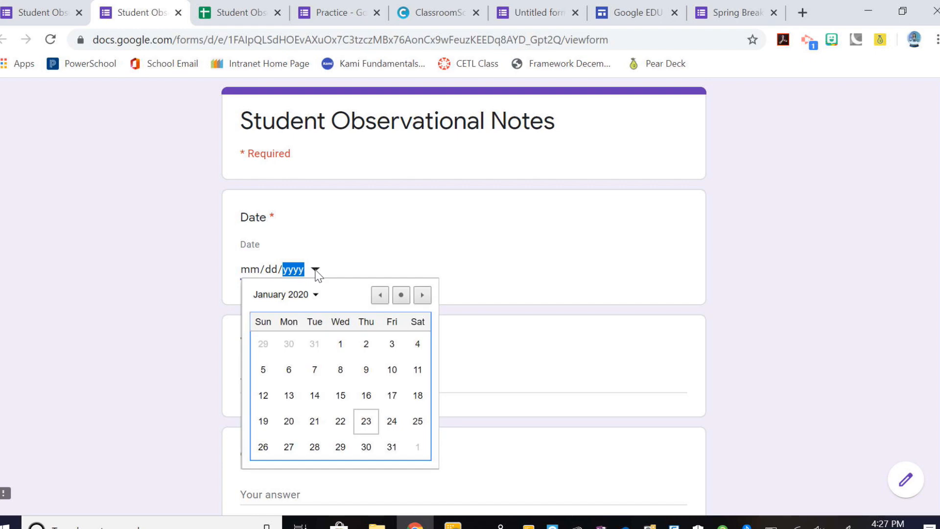
left_click(317, 446)
left_click(277, 385)
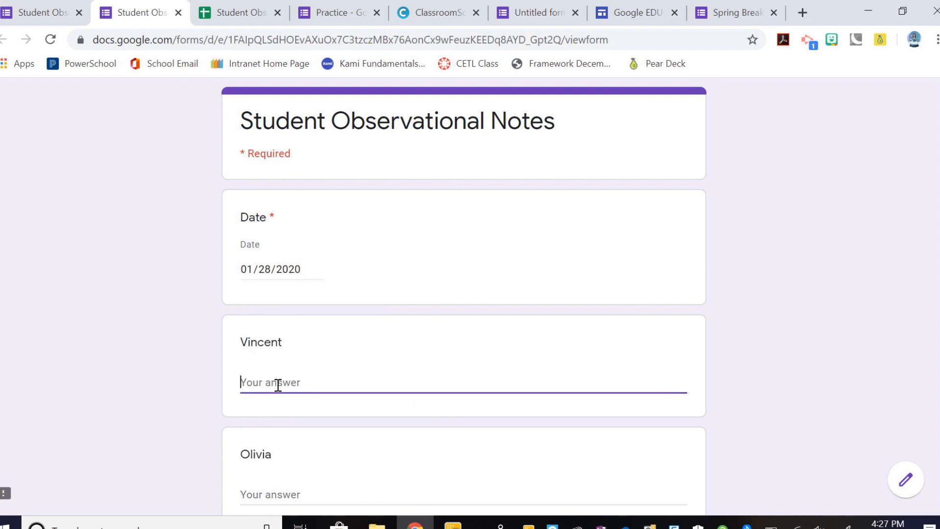
type("WOrking on R conrtolled")
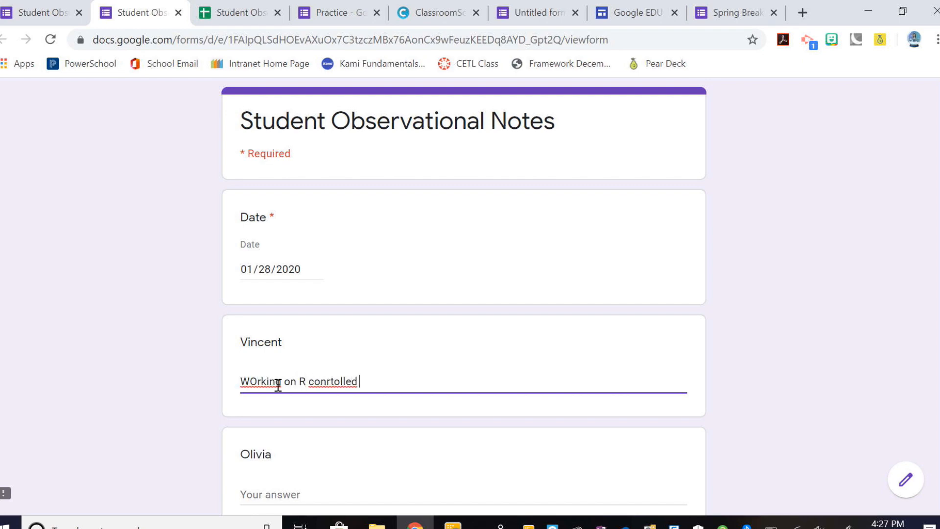
right_click(331, 380)
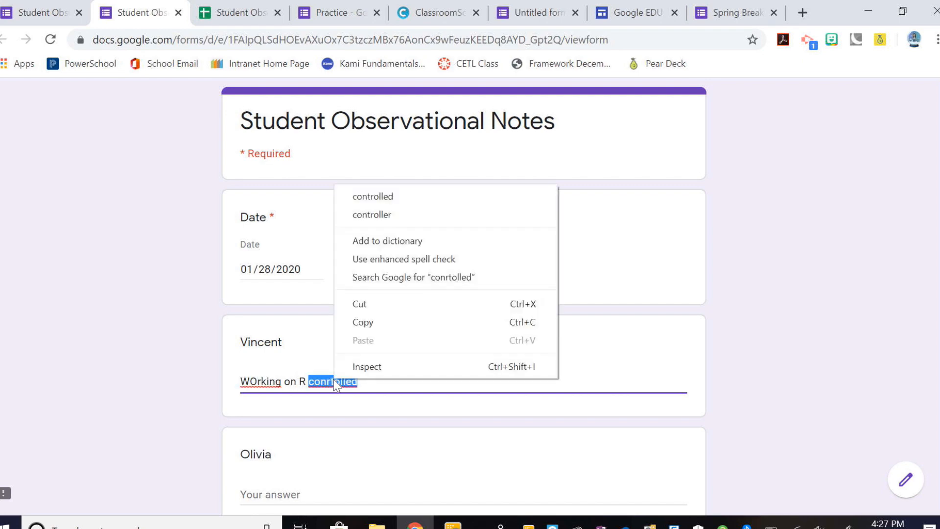
left_click(385, 197)
Review the remaining student questions in the preview and return to the Student Observational Notes form editor
scroll(349, 457, "down", 6)
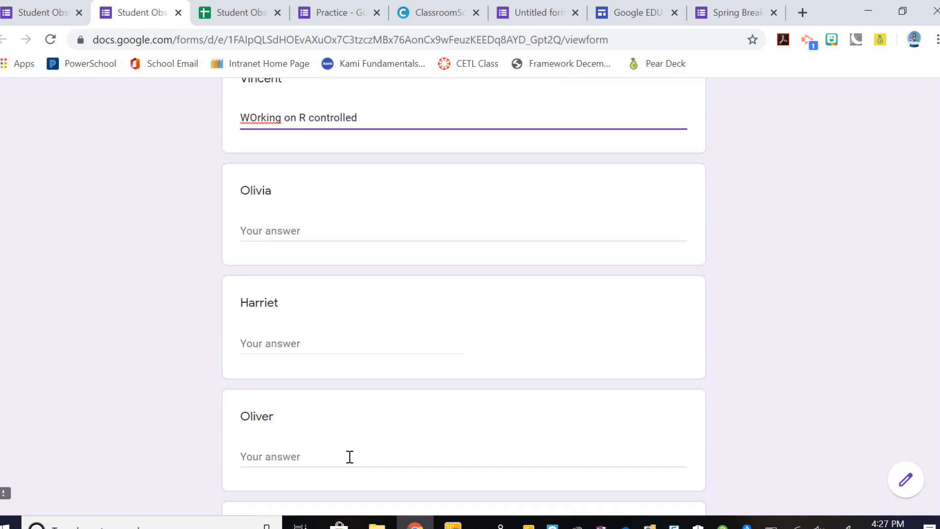
scroll(349, 457, "up", 6)
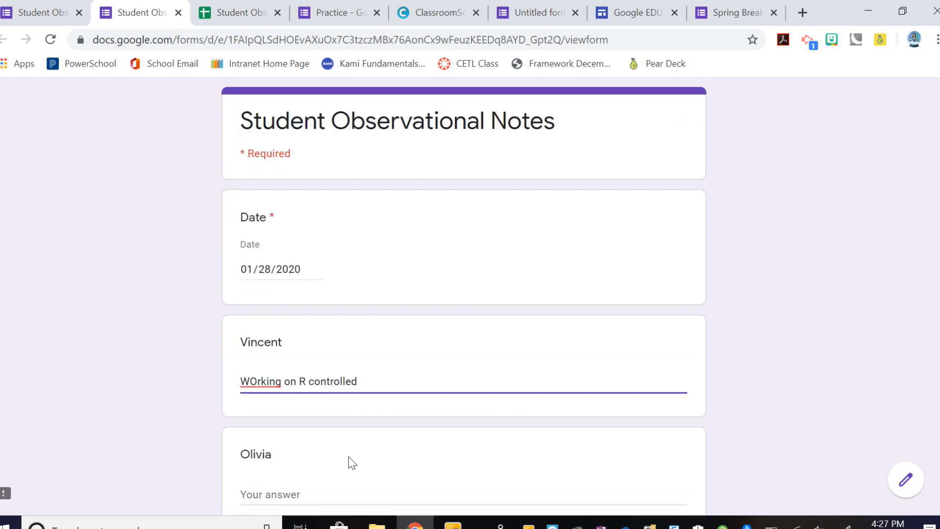
scroll(417, 376, "down", 5)
scroll(417, 379, "up", 5)
left_click(52, 14)
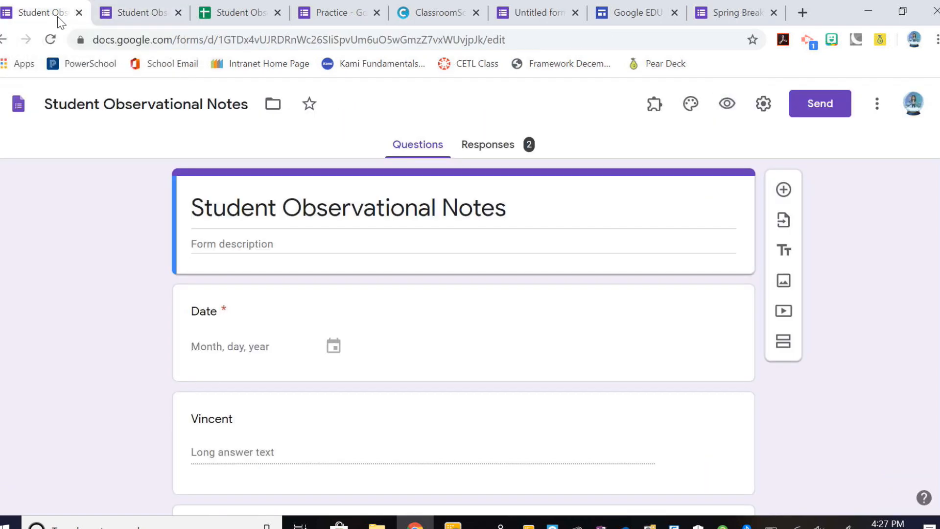
Open the response spreadsheet of the Student Observational Notes form, then return to the form and look it over
left_click(504, 143)
left_click(695, 194)
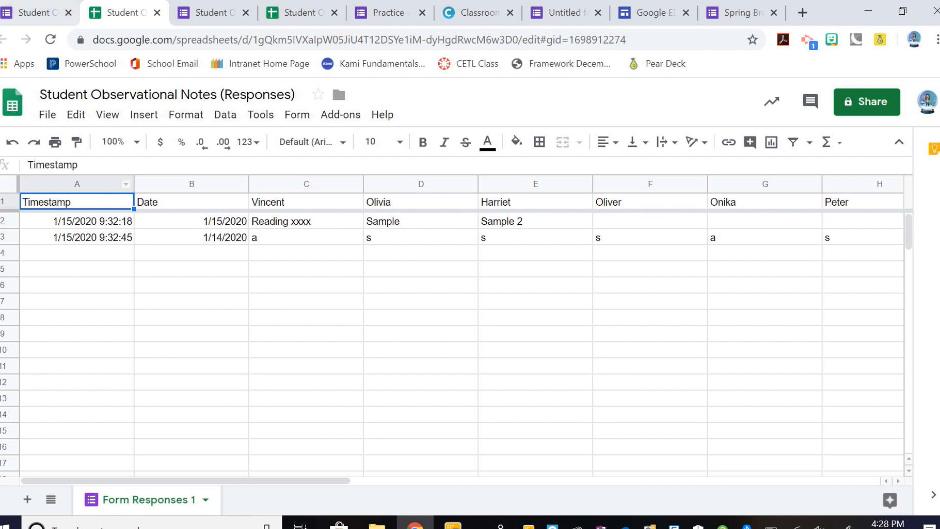
left_click(30, 14)
scroll(109, 145, "down", 3)
scroll(99, 147, "up", 3)
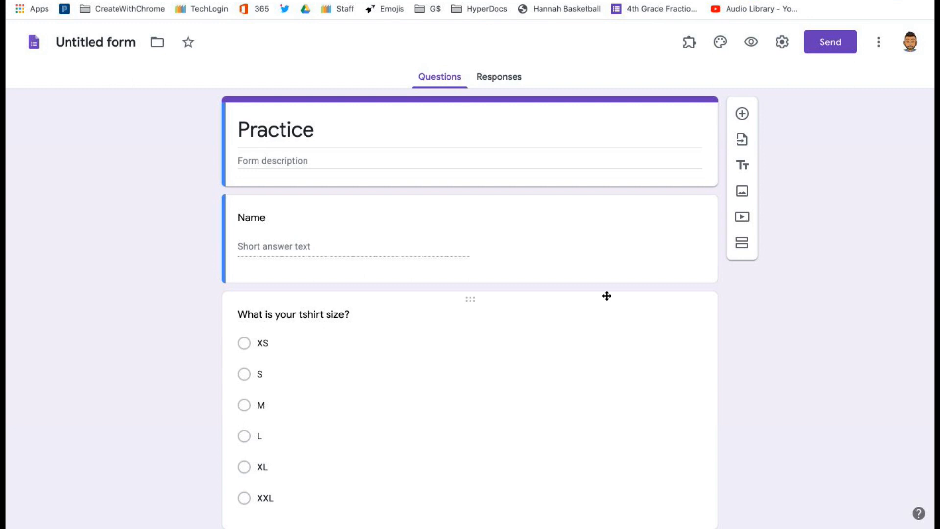
Select the Name question and then the T-shirt size question in the Practice form, and start adding a video after it
left_click(546, 220)
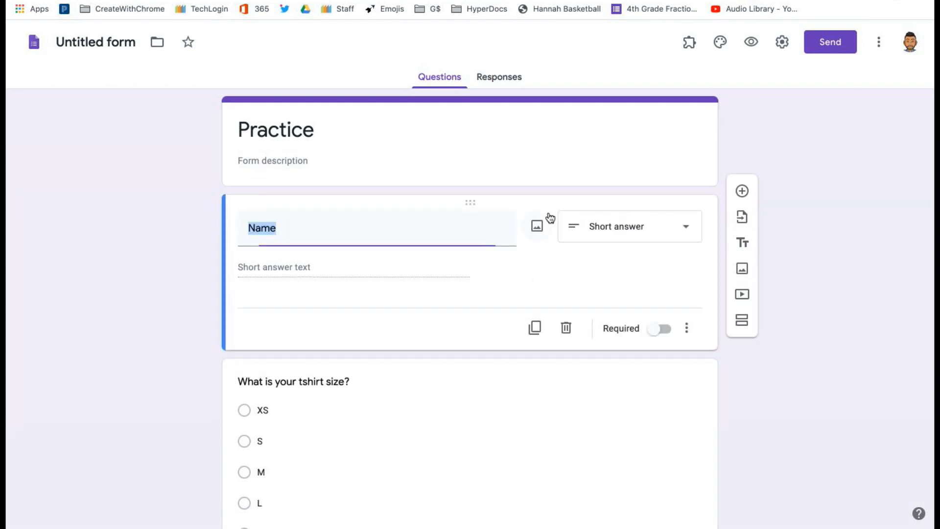
left_click(501, 406)
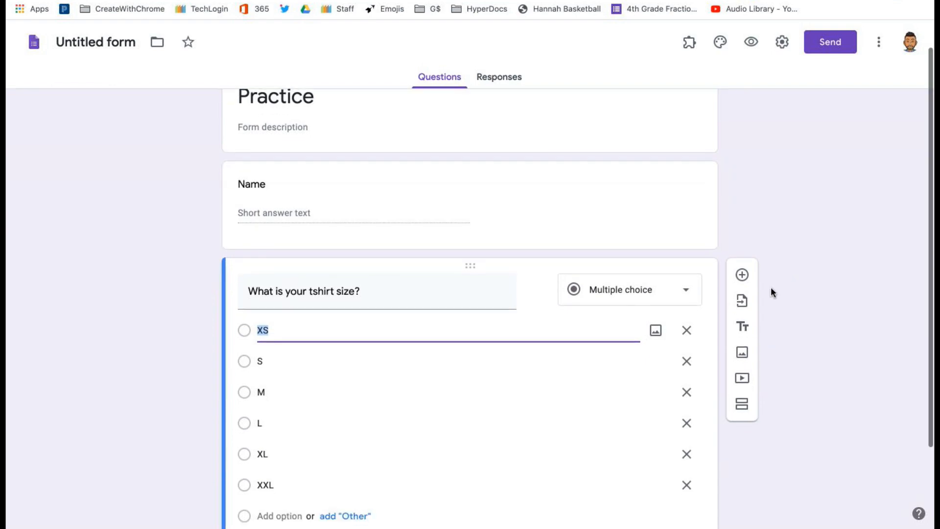
left_click(741, 379)
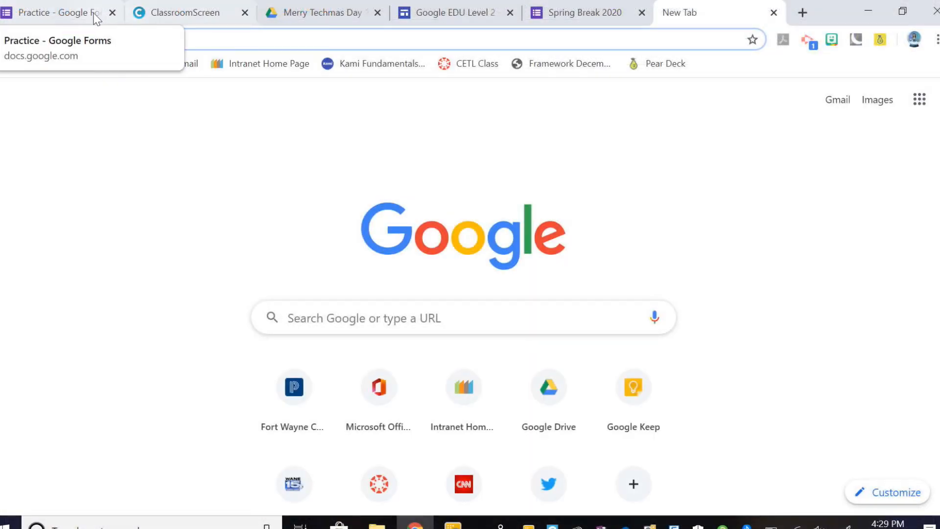
Add a file upload question titled "Science Lab" to the other Practice form, allowing respondents to upload files to Drive
left_click(81, 19)
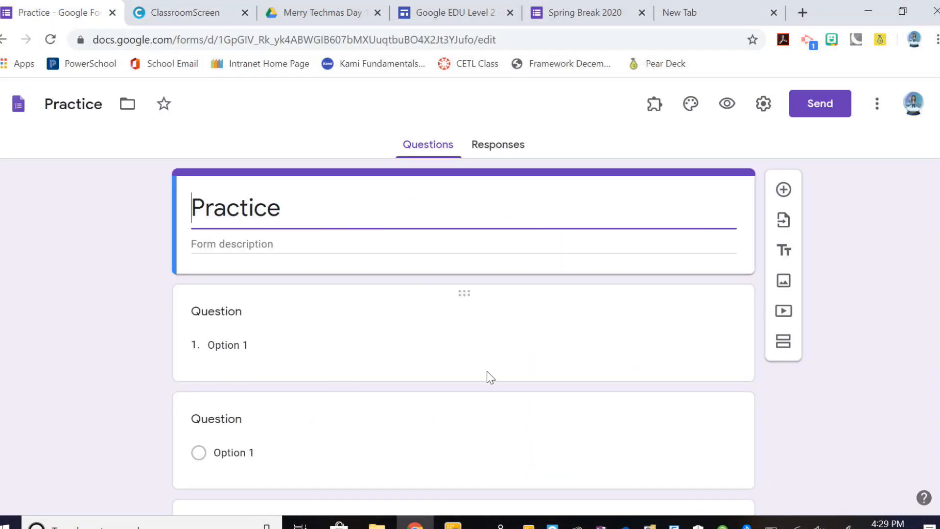
scroll(486, 371, "down", 3)
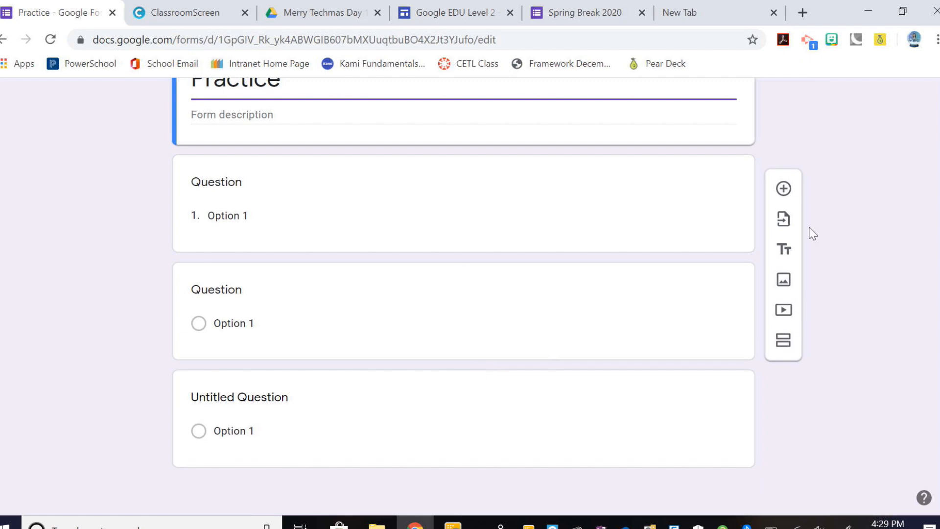
left_click(783, 188)
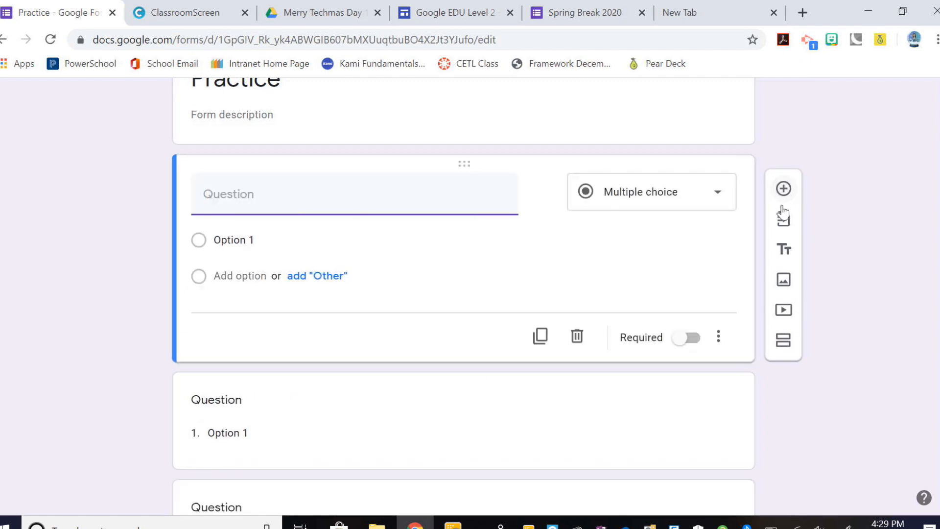
left_click(675, 206)
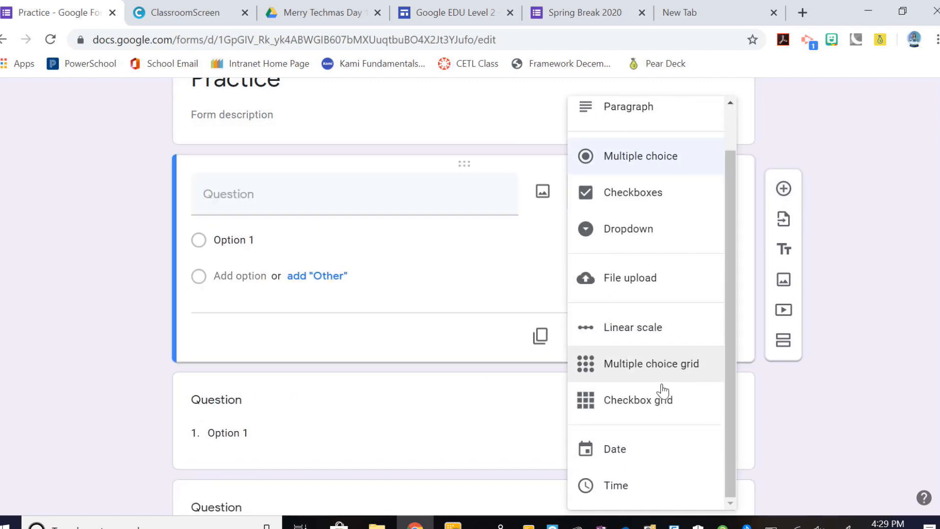
scroll(661, 390, "up", 2)
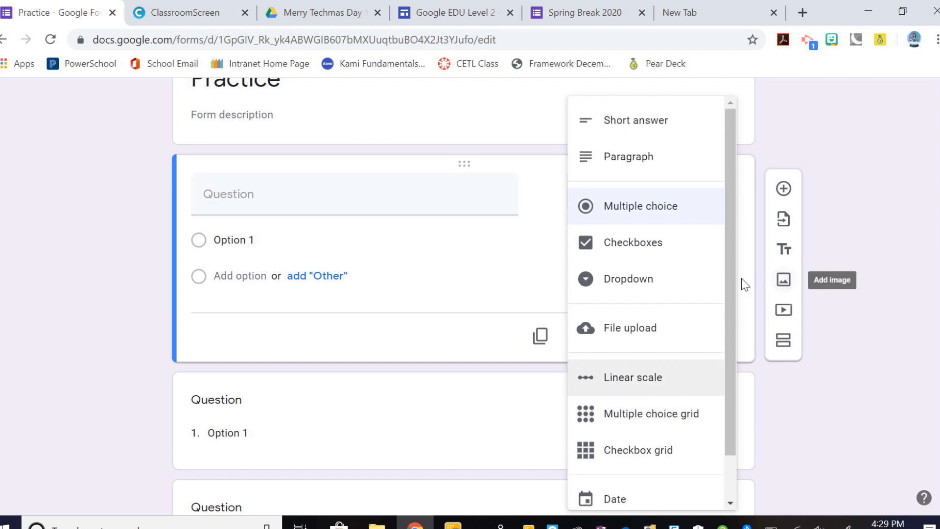
left_click(673, 333)
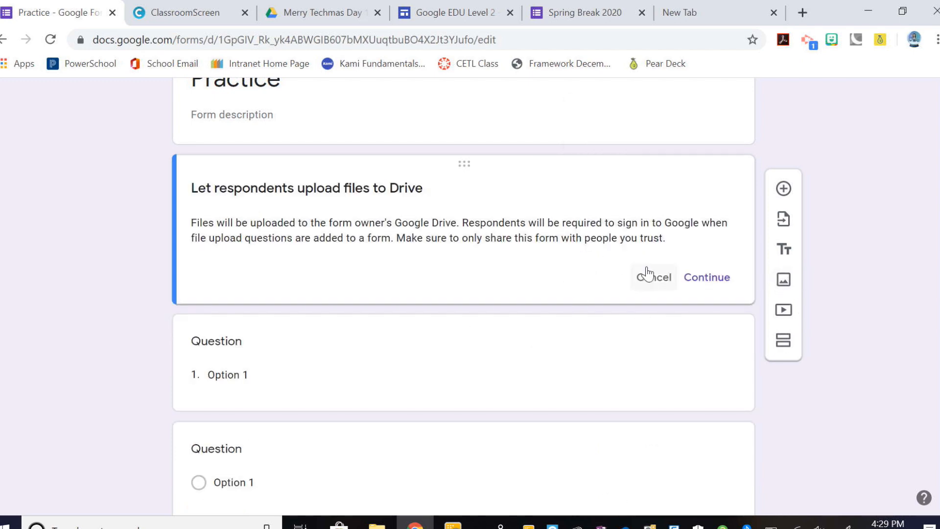
left_click(706, 281)
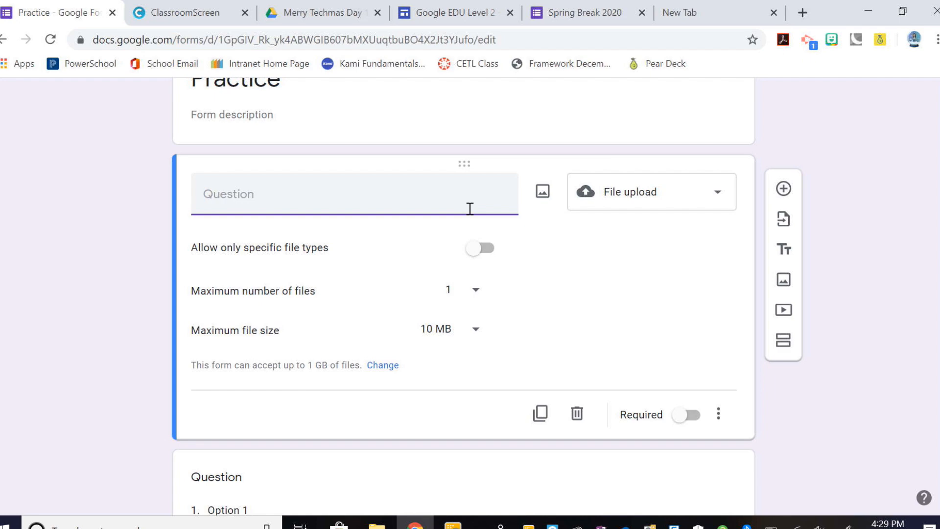
type("Science Lab")
left_click(621, 248)
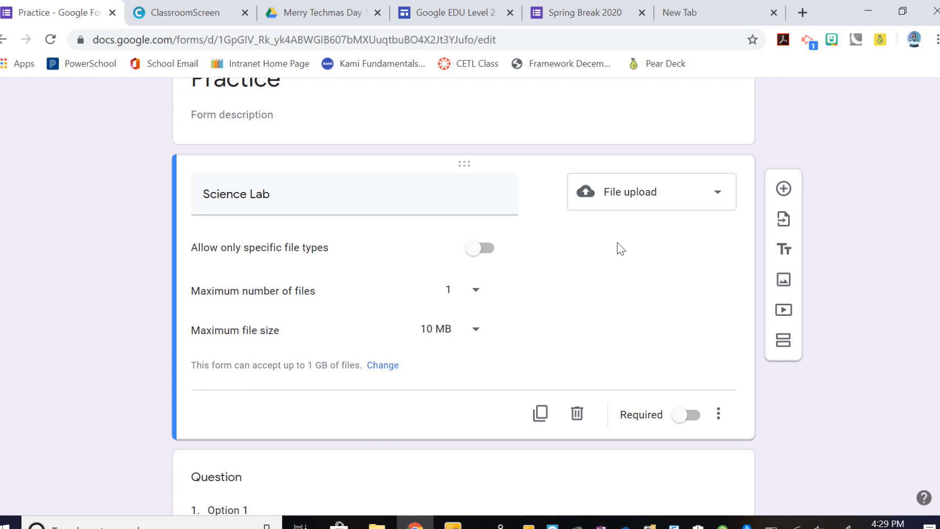